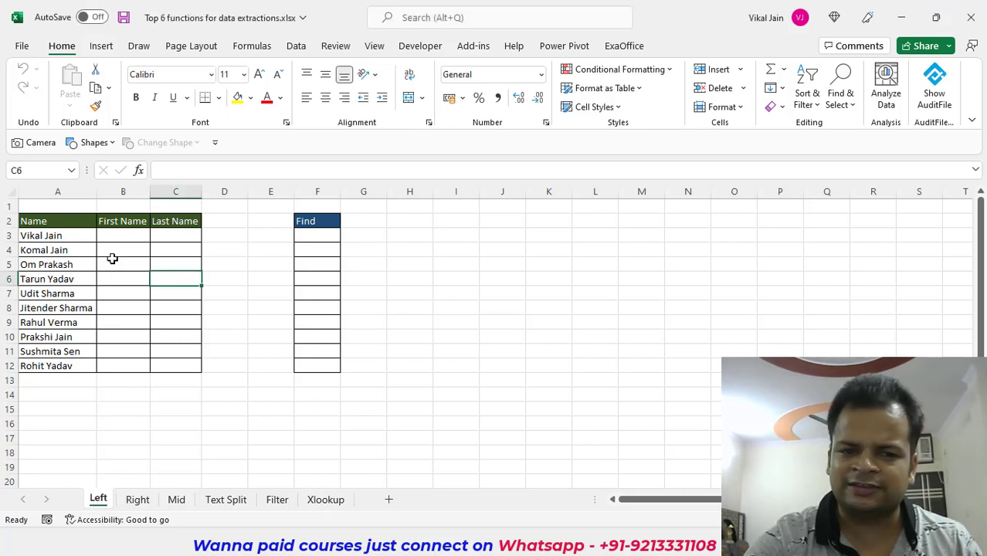
- Enter =LEFT(A3,5) in B3 to take the first five characters of the name
{"action": "left_click", "coordinate": [119, 234]}
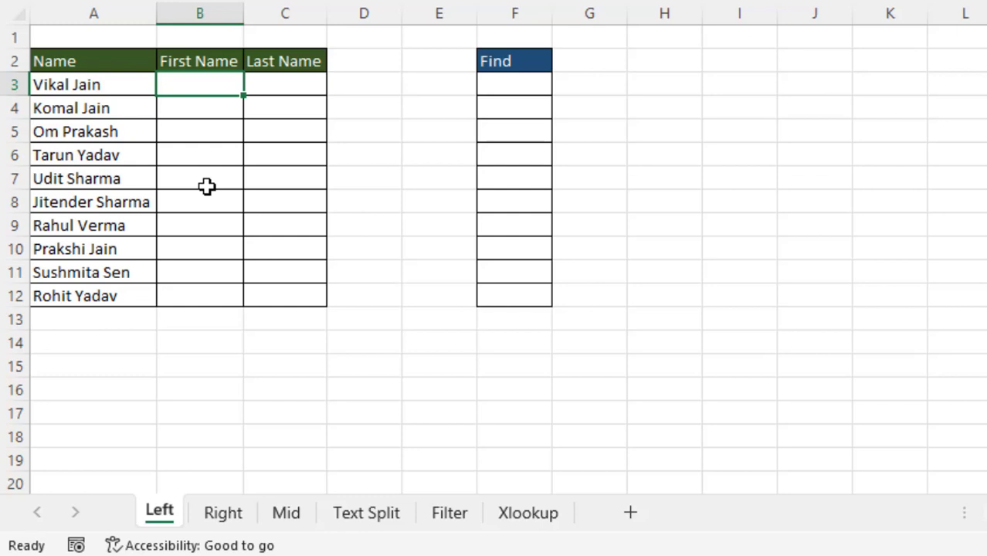
{"action": "type", "text": "=l"}
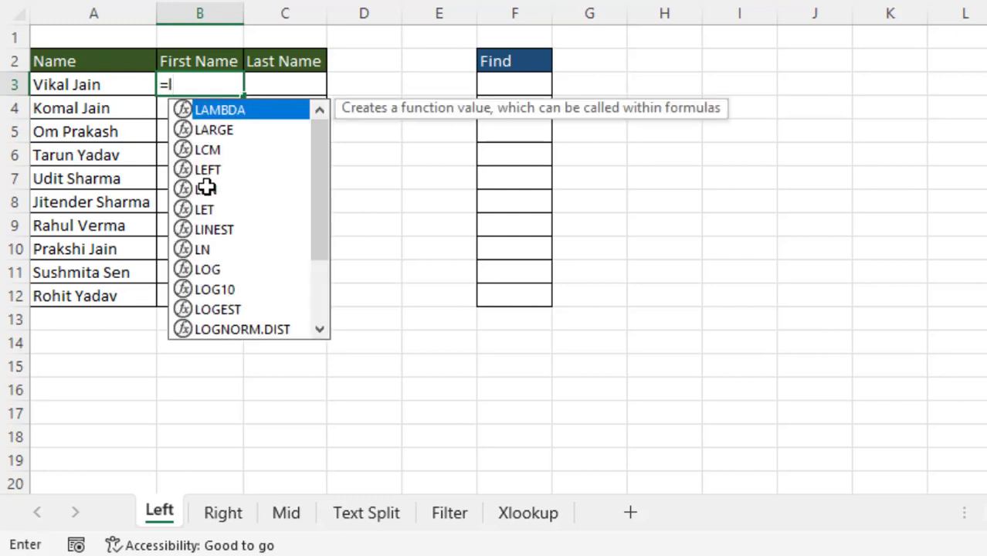
{"action": "type", "text": "ef"}
{"action": "key", "text": "Tab"}
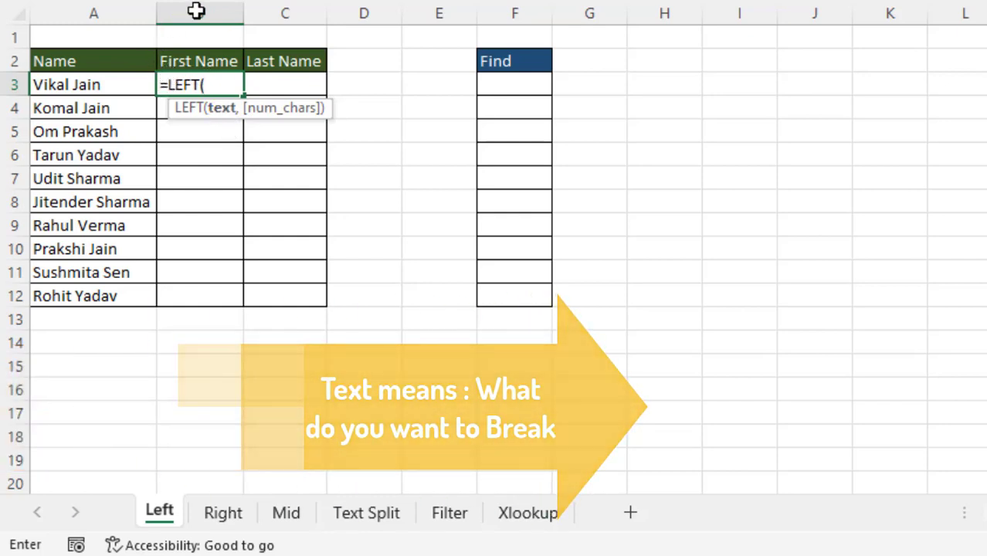
{"action": "left_click", "coordinate": [82, 84]}
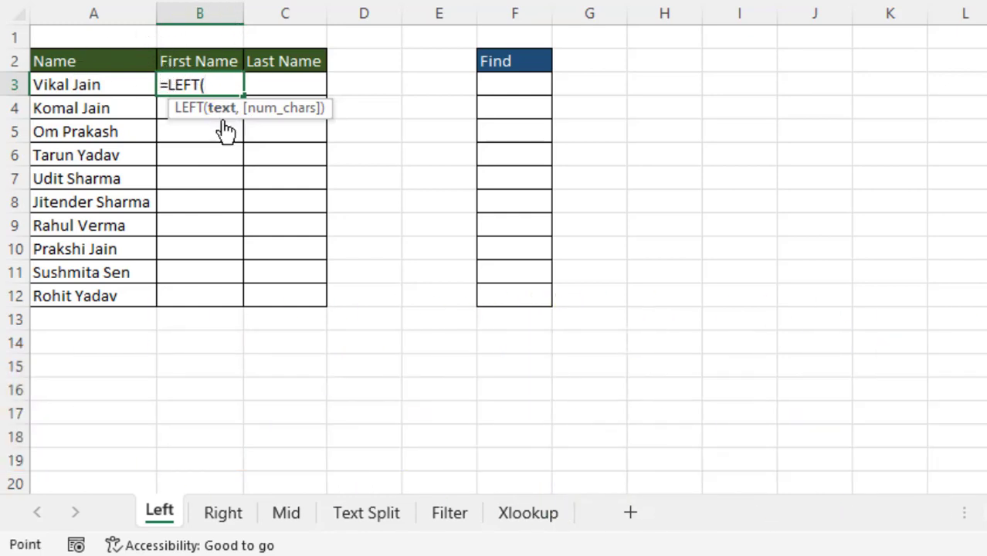
{"action": "type", "text": ",5"}
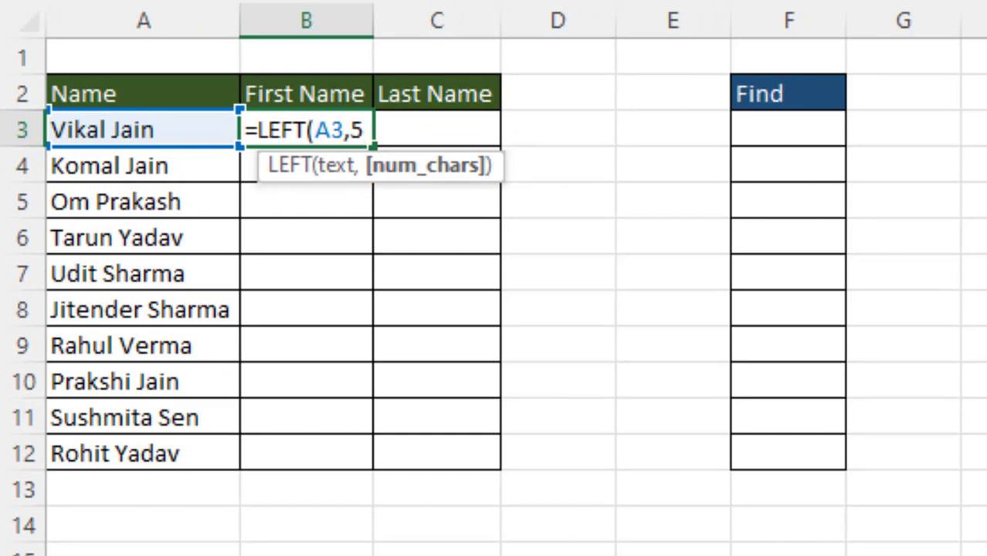
{"action": "key", "text": "Return"}
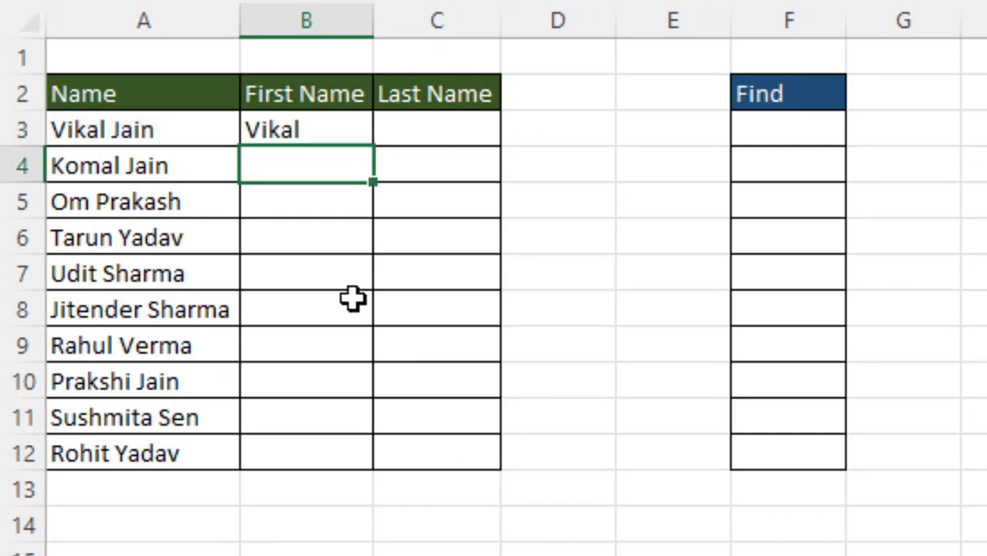
- Fill the LEFT formula down to B12, giving results like Vikal, Om Pr and Jiten
{"action": "left_click", "coordinate": [143, 133]}
{"action": "left_click", "coordinate": [274, 128]}
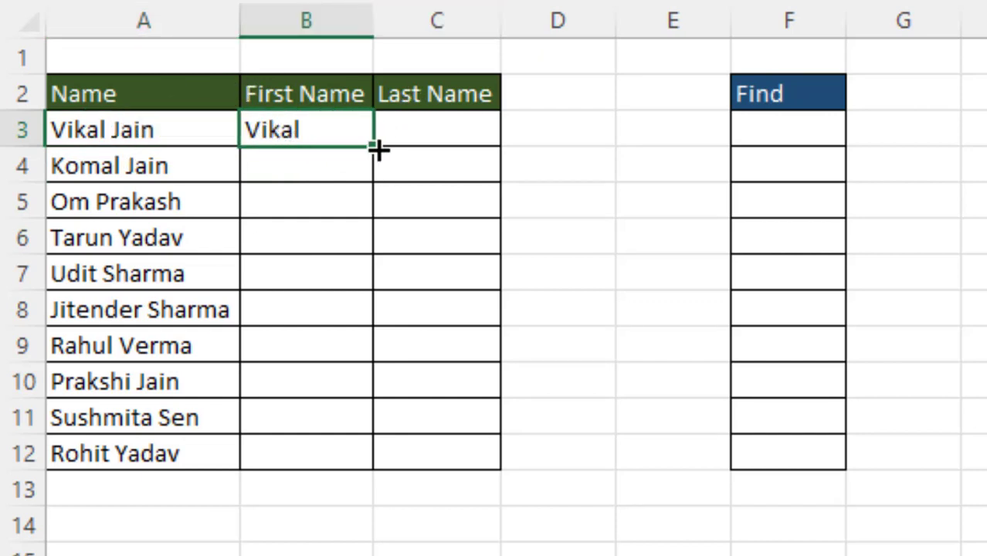
{"action": "left_click_drag", "start_coordinate": [377, 141], "coordinate": [368, 469]}
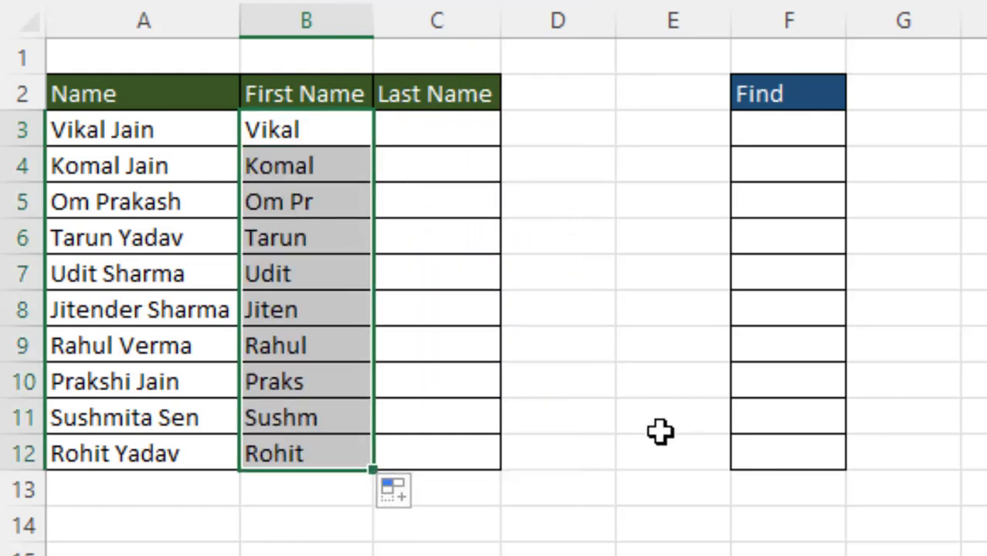
{"action": "left_click", "coordinate": [559, 231]}
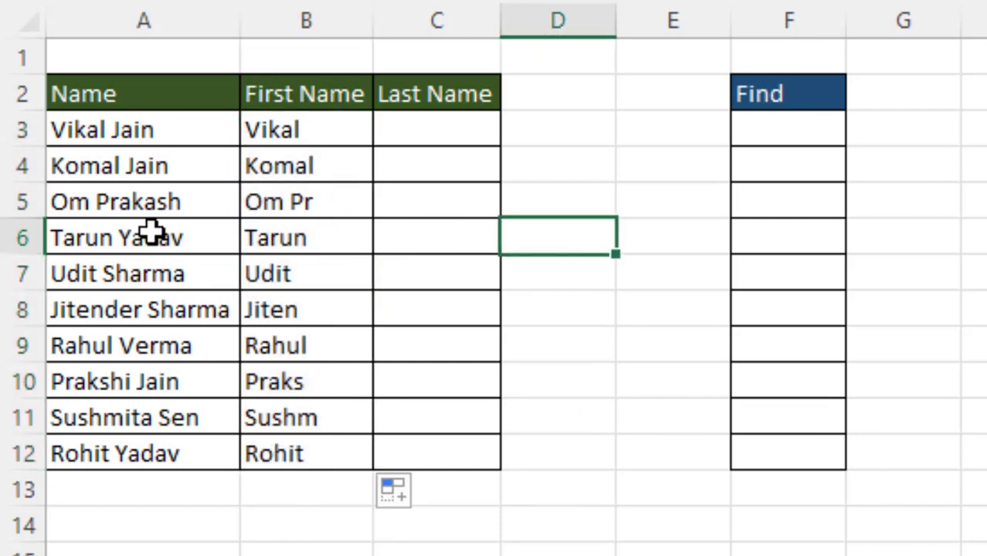
{"action": "left_click", "coordinate": [300, 124]}
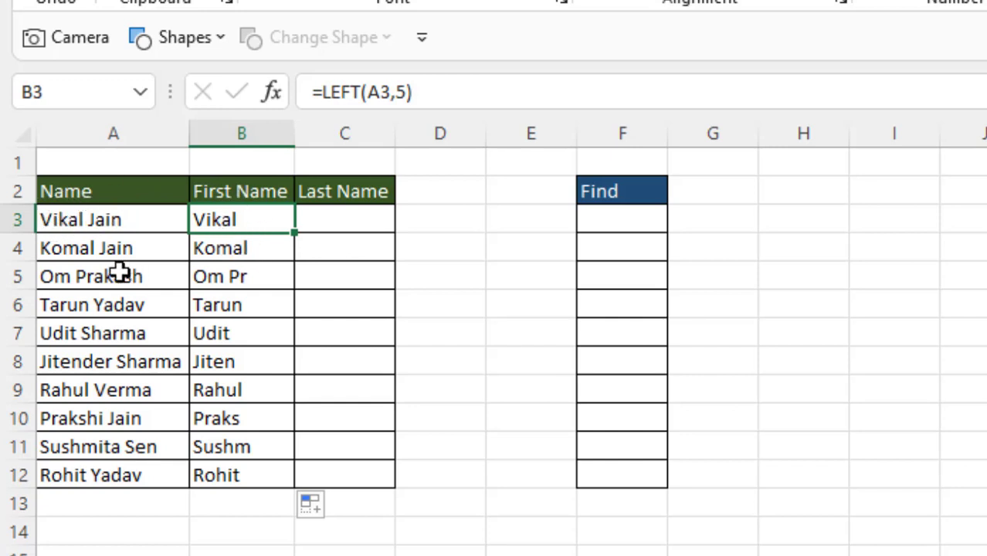
{"action": "left_click", "coordinate": [70, 279]}
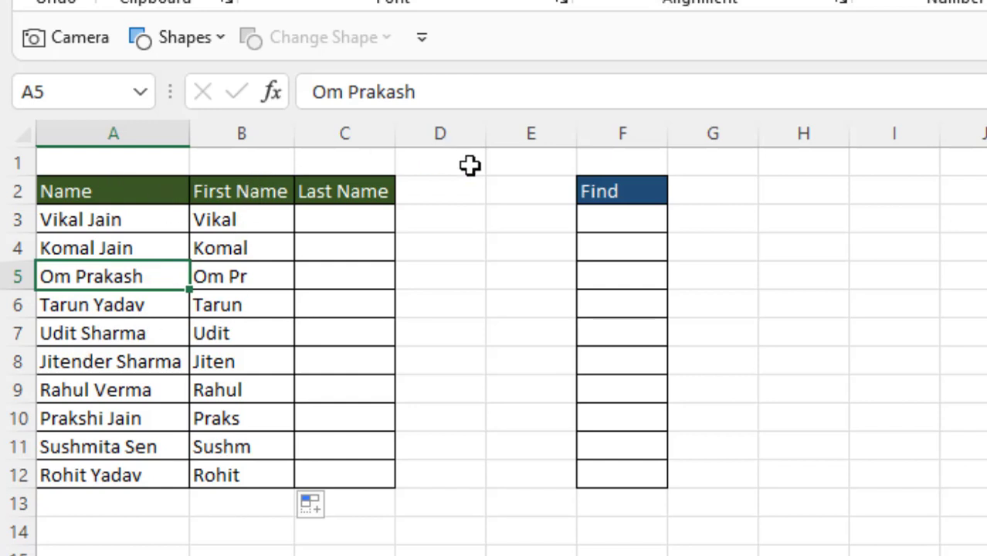
{"action": "left_click", "coordinate": [632, 199]}
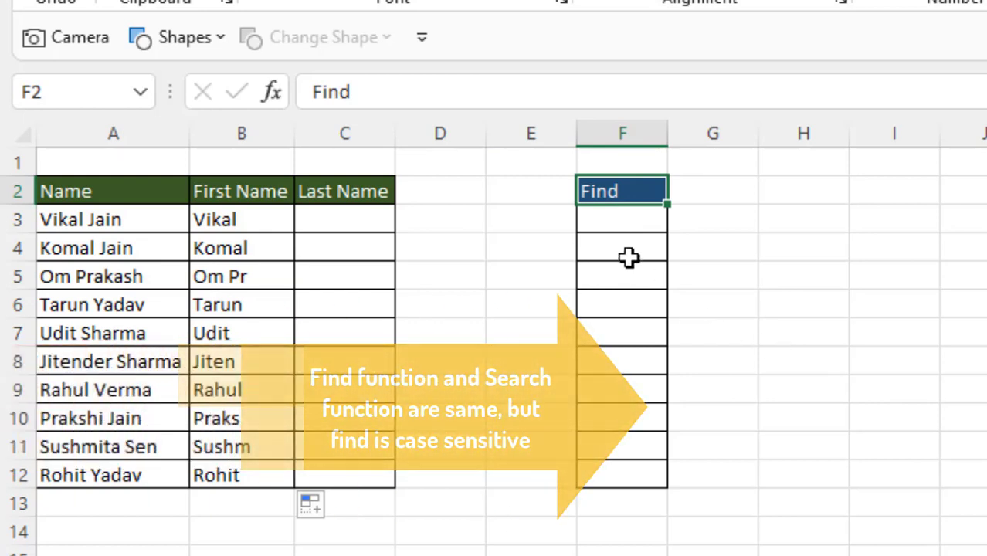
{"action": "left_click", "coordinate": [630, 224]}
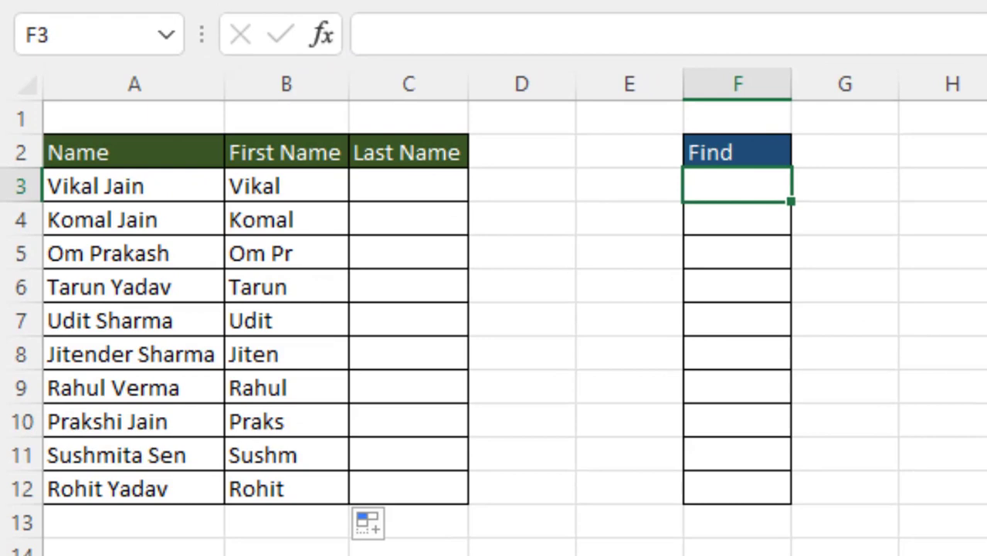
- Enter =FIND(" ",A3,1) in F3 to locate the space in the first name
{"action": "type", "text": "=fin"}
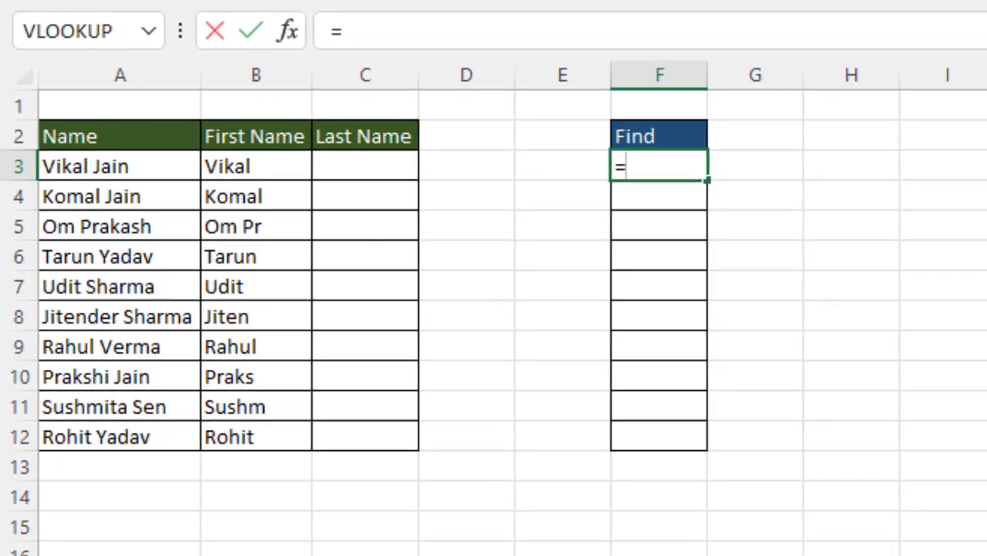
{"action": "key", "text": "Tab"}
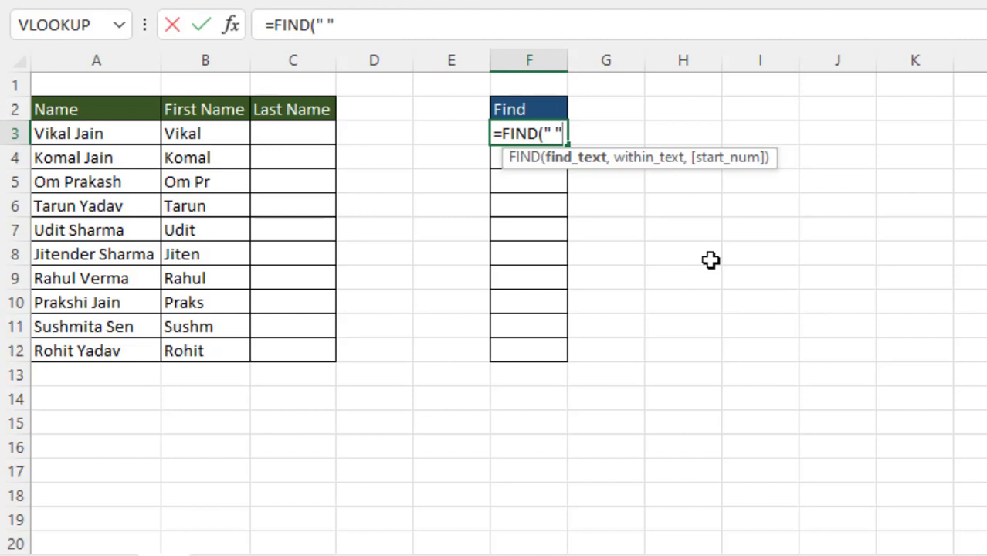
{"action": "type", "text": ","}
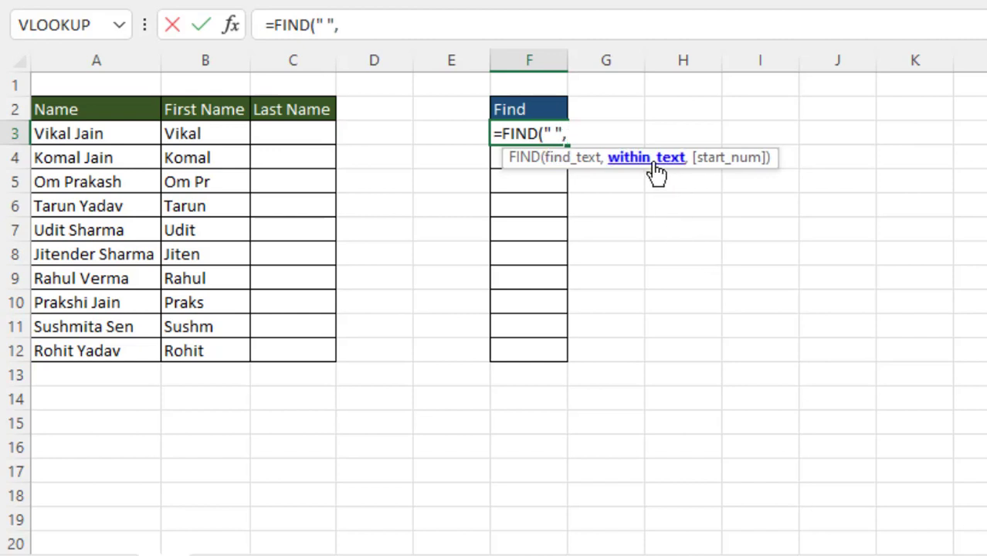
{"action": "left_click", "coordinate": [91, 138]}
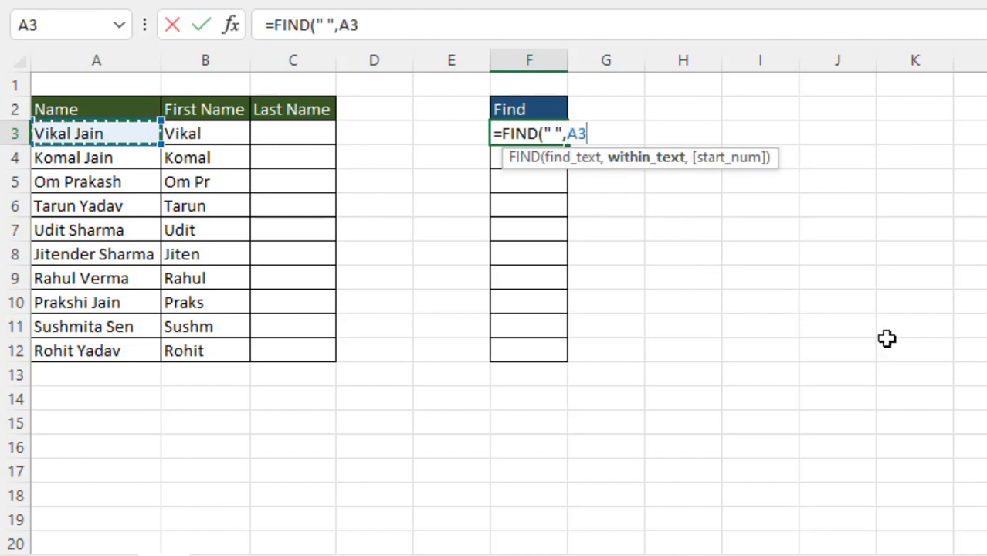
{"action": "type", "text": ",1"}
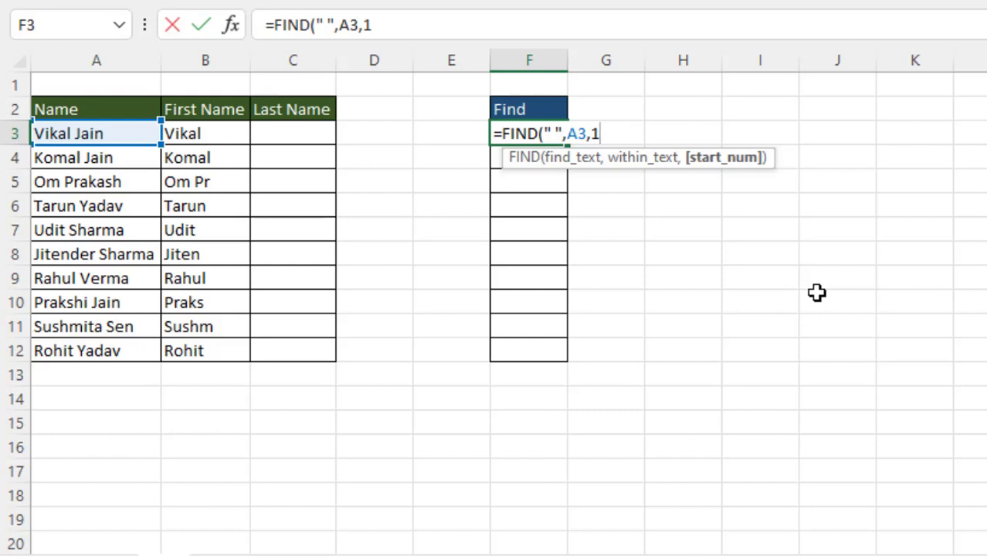
{"action": "key", "text": "Return"}
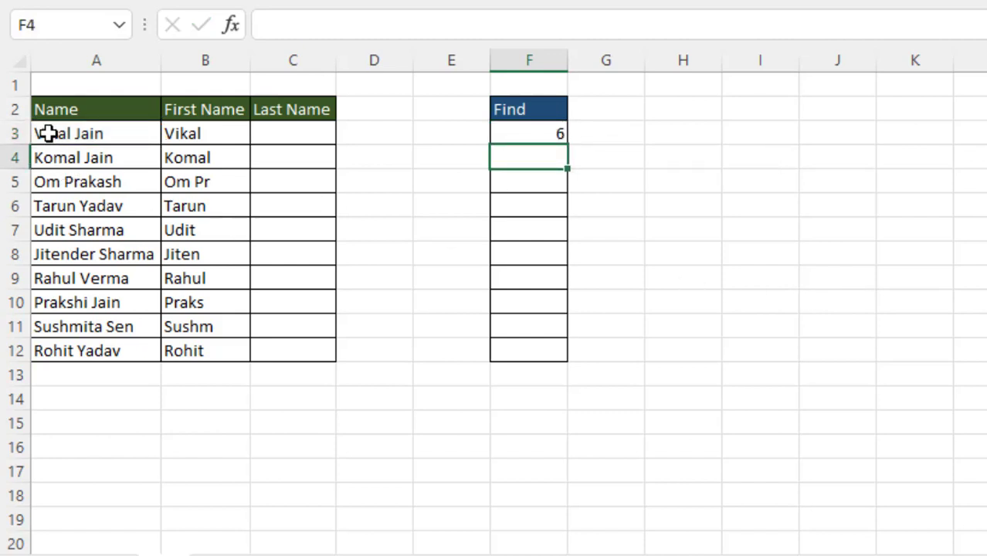
- Copy the FIND formula down to F12, giving space positions 6, 6, 3, 6, 5, 9, 6, 8, 9, 6
{"action": "left_click", "coordinate": [48, 134]}
{"action": "left_click", "coordinate": [526, 131]}
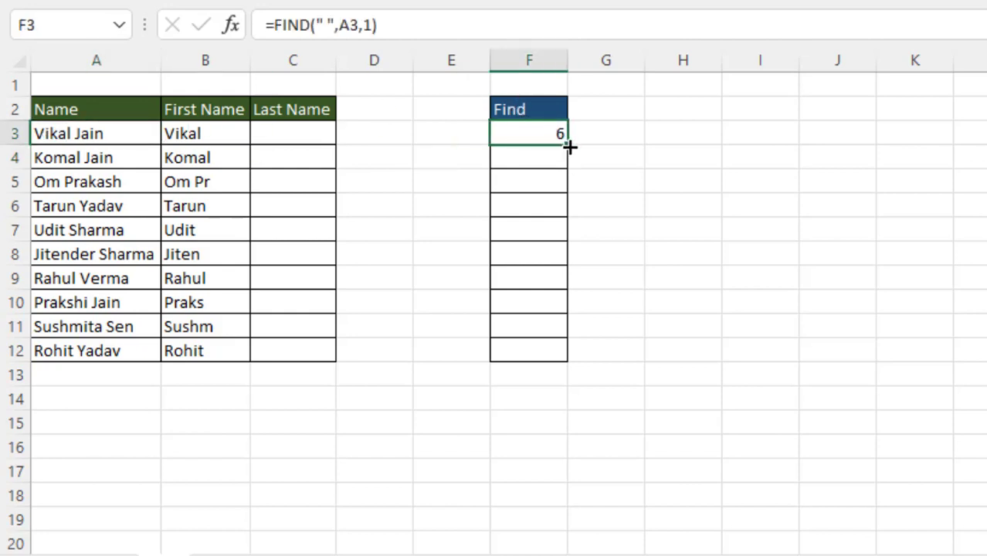
{"action": "left_click_drag", "start_coordinate": [569, 146], "coordinate": [564, 358]}
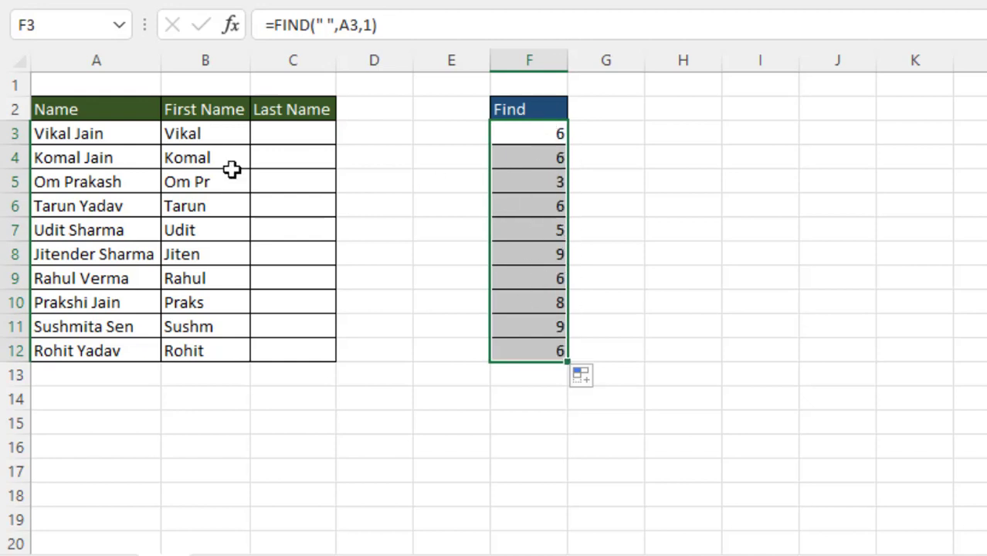
{"action": "left_click", "coordinate": [122, 181]}
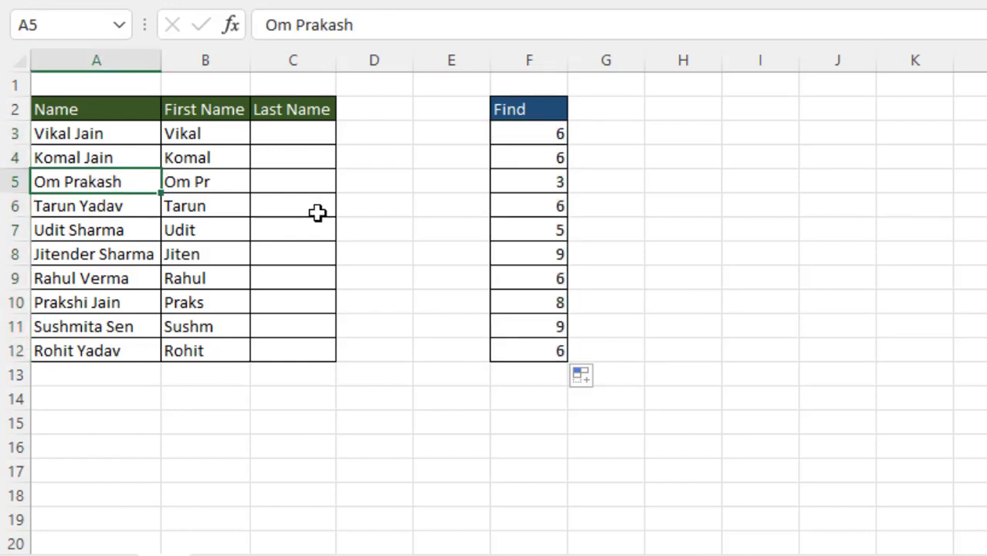
{"action": "key", "text": "Down"}
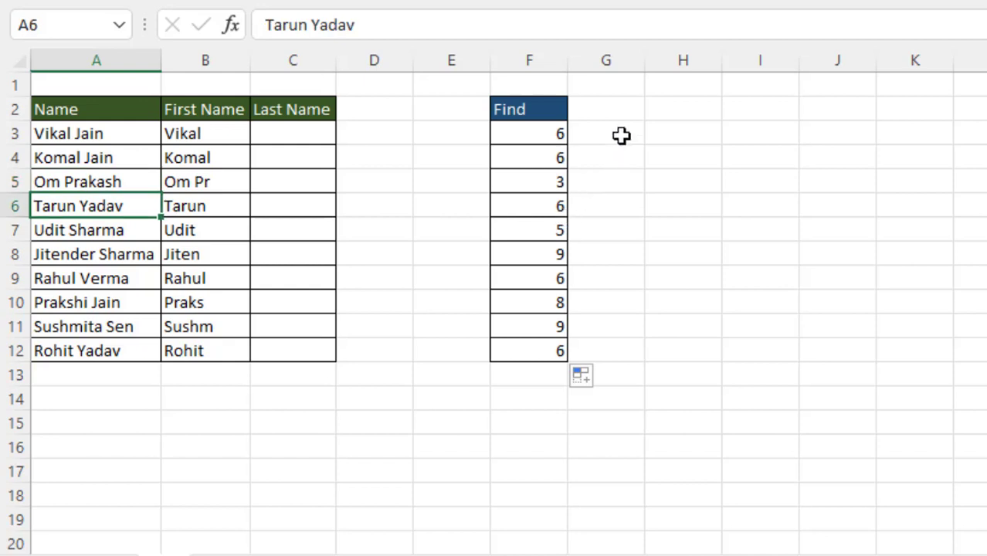
{"action": "left_click", "coordinate": [622, 135]}
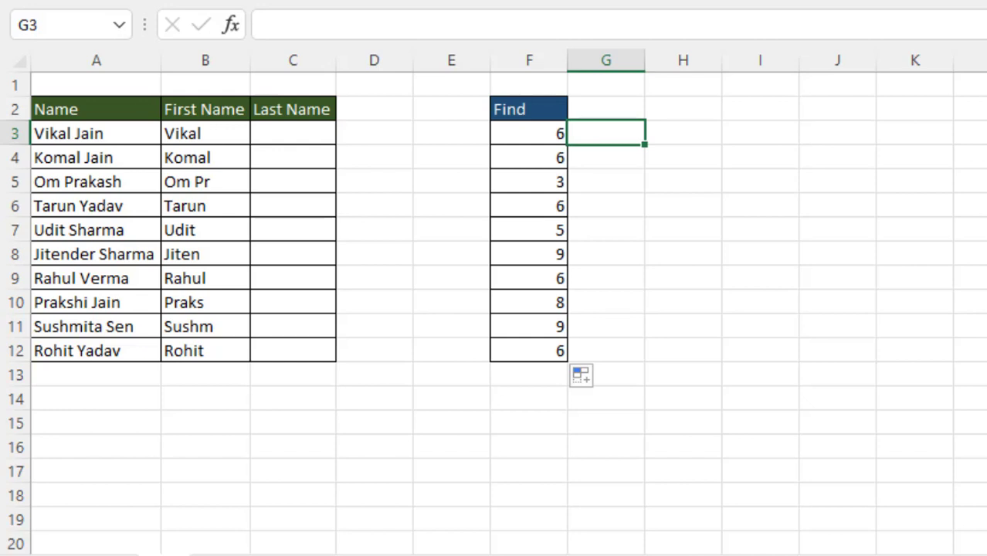
- Enter =LEFT(A3,F3-1) in G3 to extract the first name up to the space
{"action": "type", "text": "=le"}
{"action": "key", "text": "Tab"}
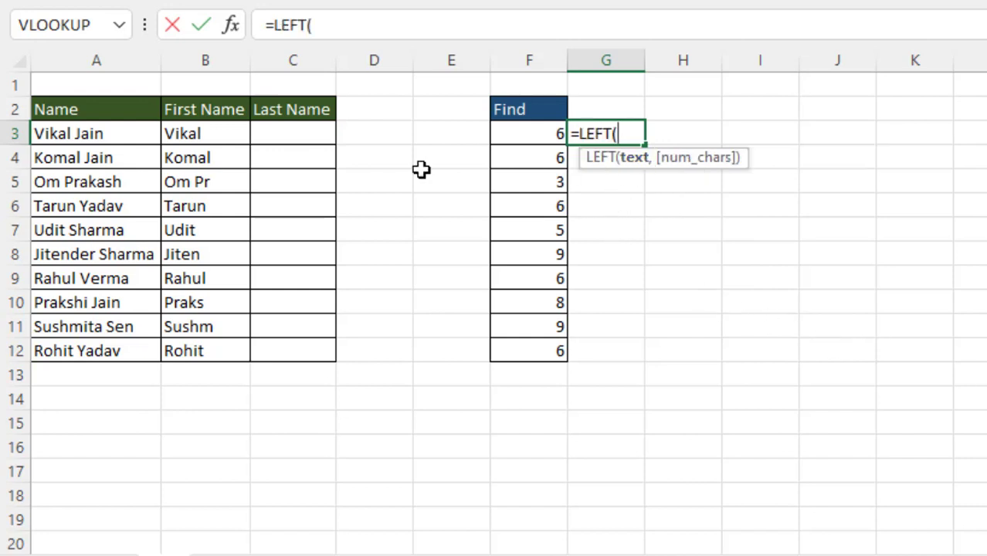
{"action": "left_click", "coordinate": [113, 134]}
{"action": "type", "text": ","}
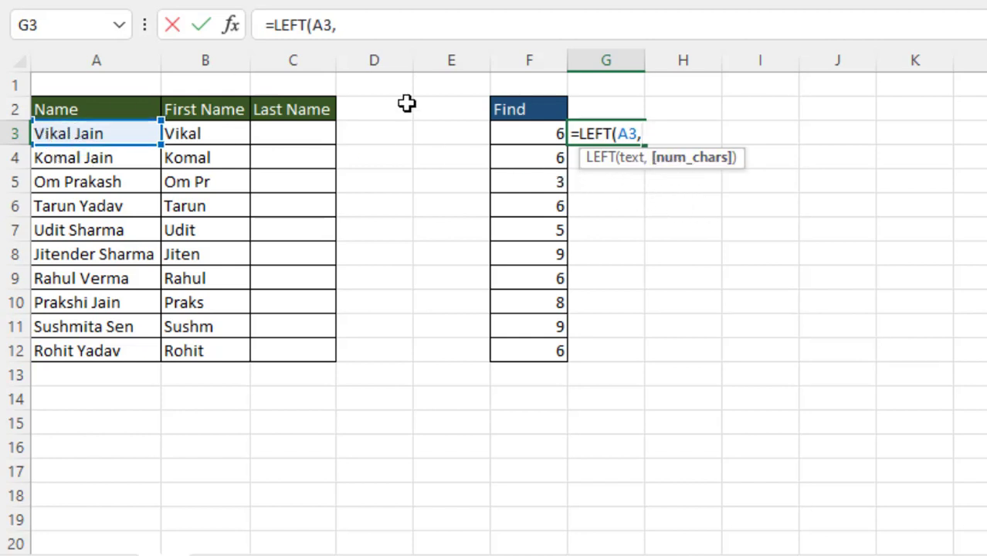
{"action": "left_click", "coordinate": [533, 135]}
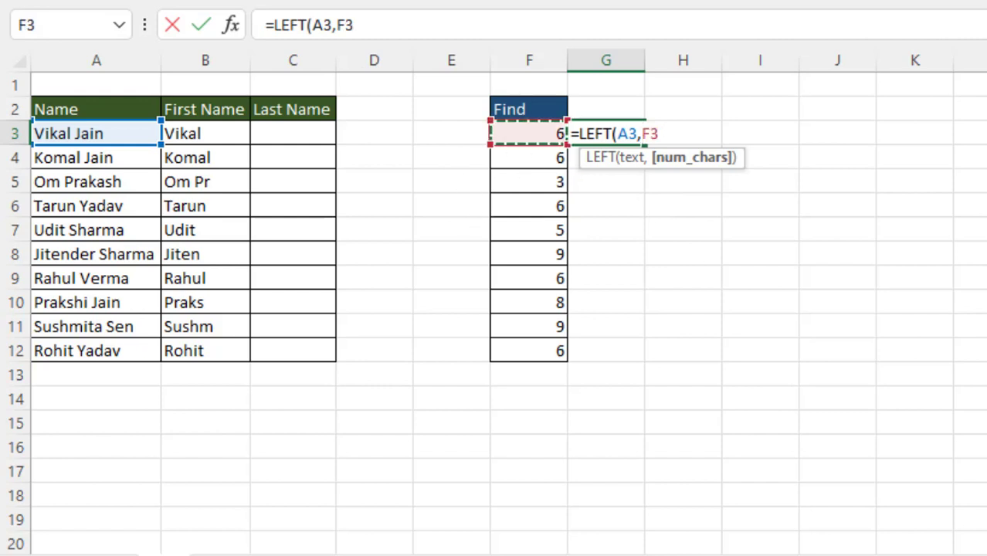
{"action": "type", "text": "-"}
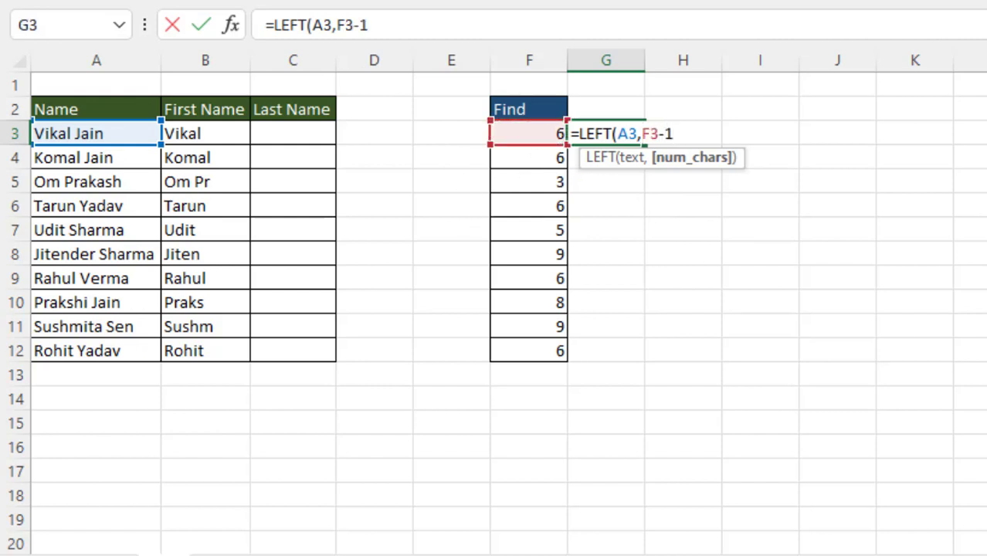
{"action": "type", "text": "1)"}
{"action": "key", "text": "Return"}
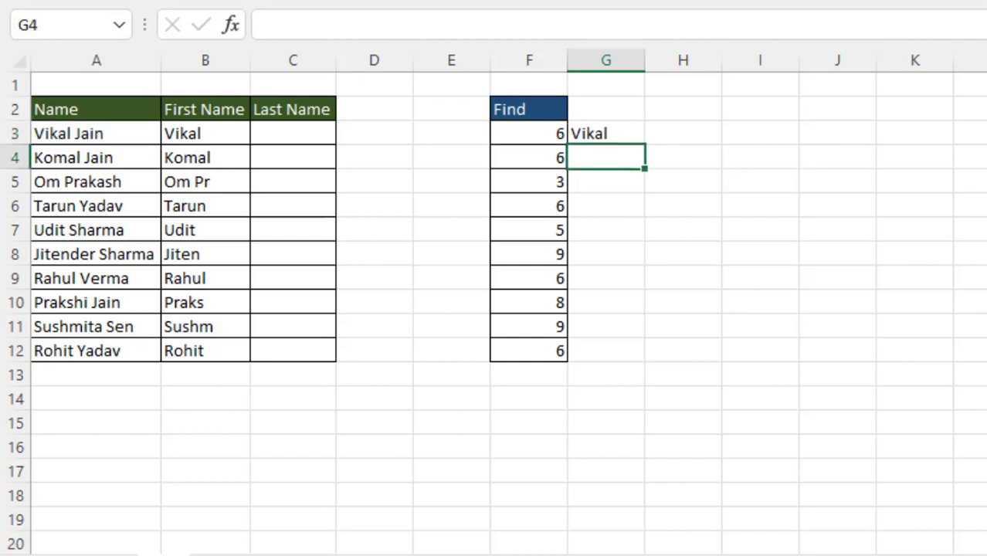
- Fill the first-name formula down to G12, listing Vikal through Rohit
{"action": "left_click", "coordinate": [635, 134]}
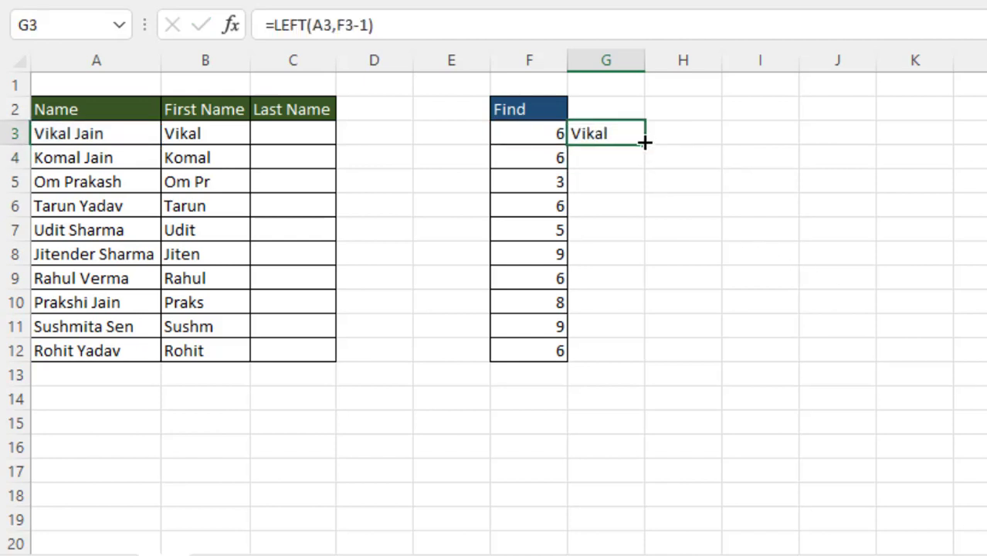
{"action": "left_click_drag", "start_coordinate": [645, 178], "coordinate": [622, 352]}
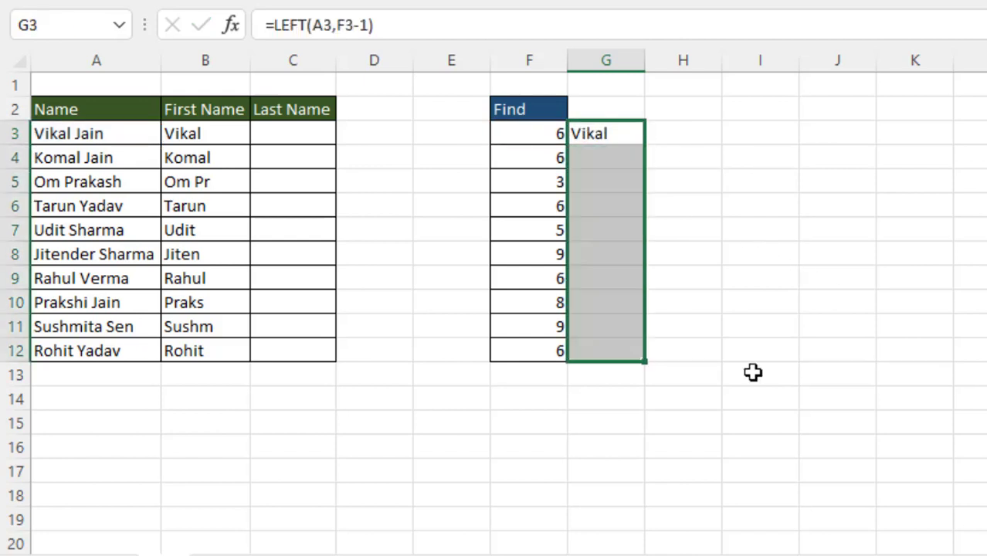
{"action": "left_click", "coordinate": [805, 376]}
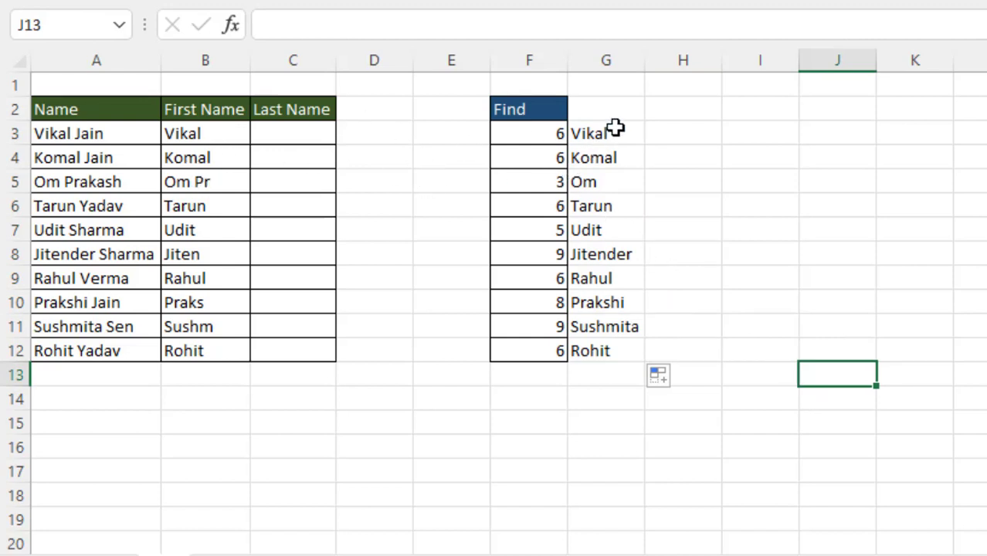
{"action": "left_click_drag", "start_coordinate": [615, 129], "coordinate": [631, 349]}
{"action": "left_click", "coordinate": [730, 306]}
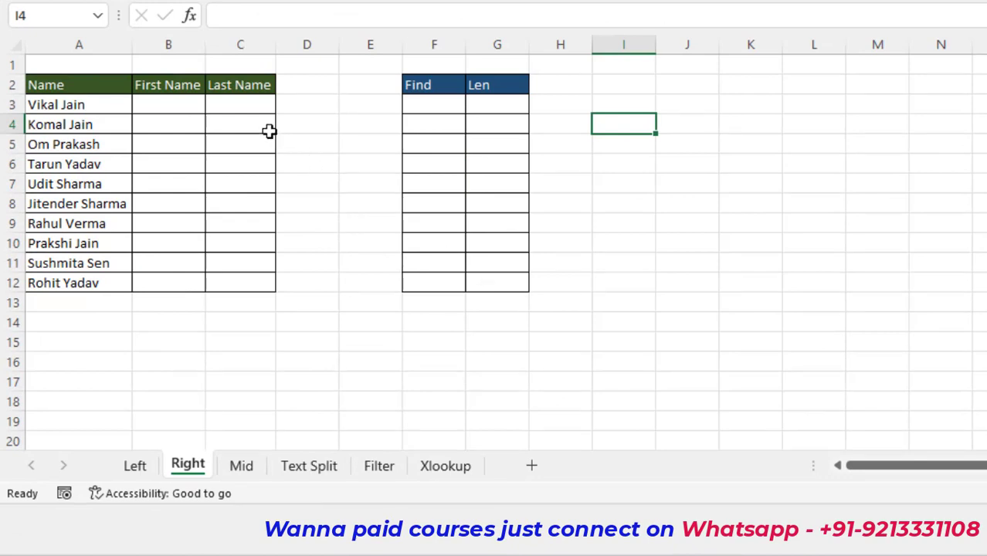
- Enter =RIGHT(A3,4) in C3 on the Right sheet
{"action": "left_click", "coordinate": [253, 105]}
{"action": "type", "text": "=righ"}
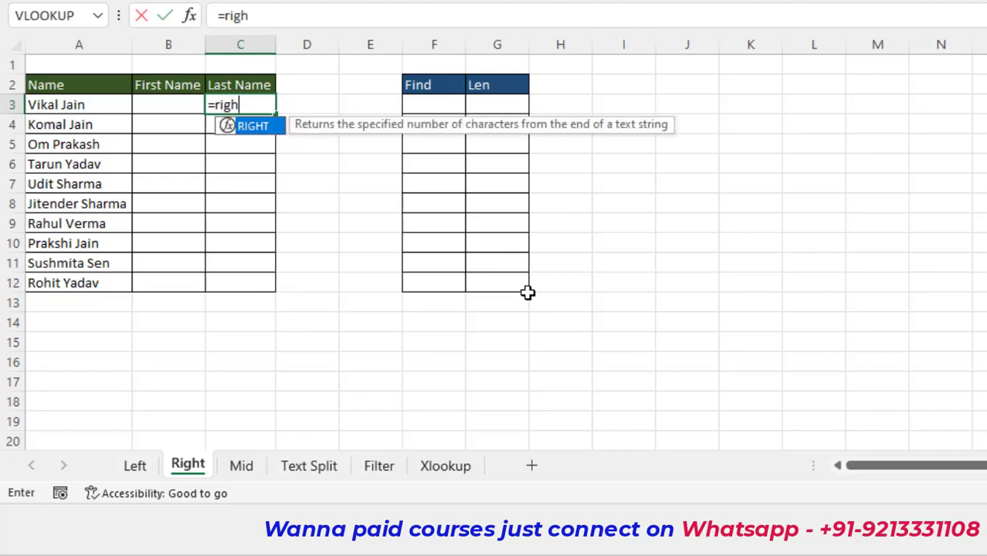
{"action": "key", "text": "Tab"}
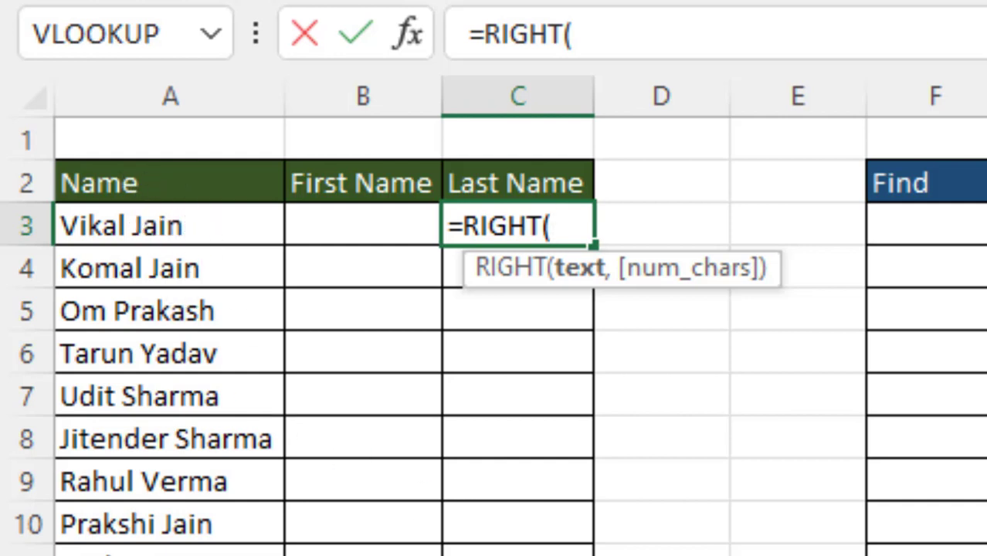
{"action": "left_click", "coordinate": [267, 226]}
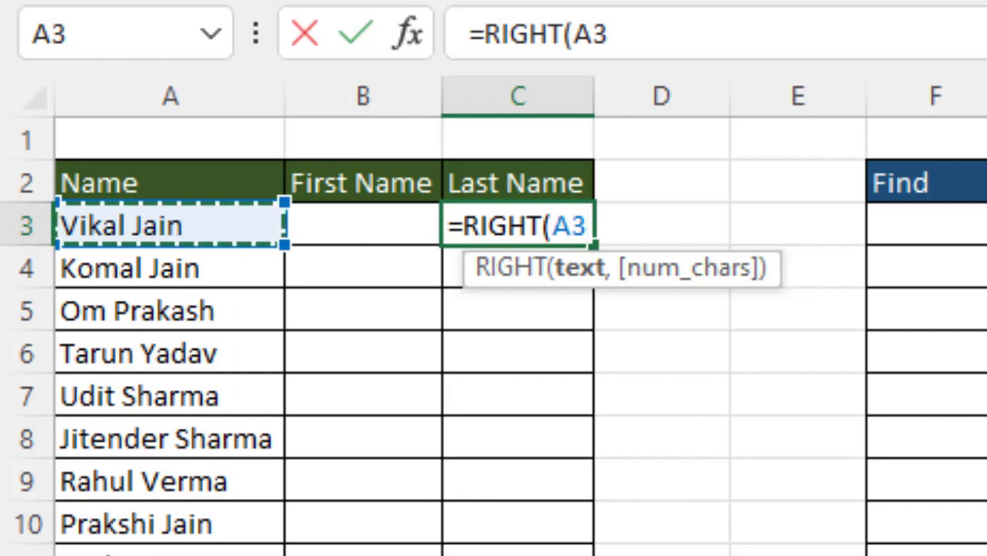
{"action": "type", "text": ","}
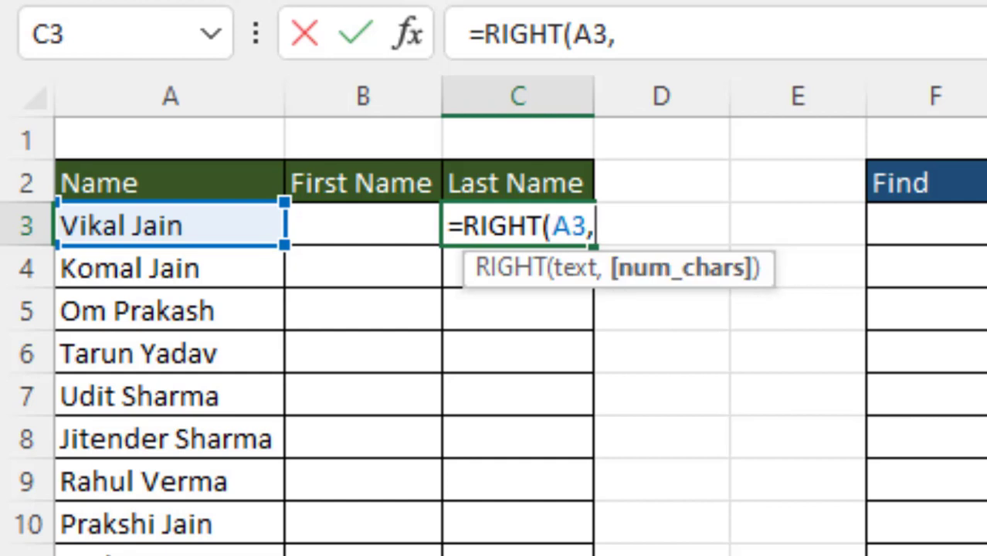
{"action": "type", "text": "4"}
{"action": "key", "text": "Return"}
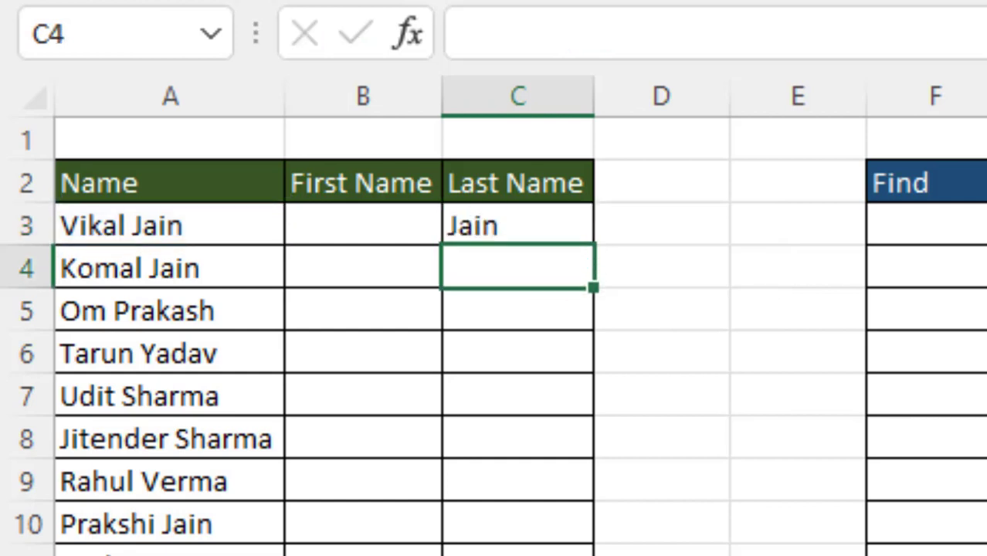
- Fill the RIGHT formula down to C12, showing last four characters like Jain, kash and adav
{"action": "left_click", "coordinate": [560, 209]}
{"action": "left_click_drag", "start_coordinate": [593, 245], "coordinate": [588, 553]}
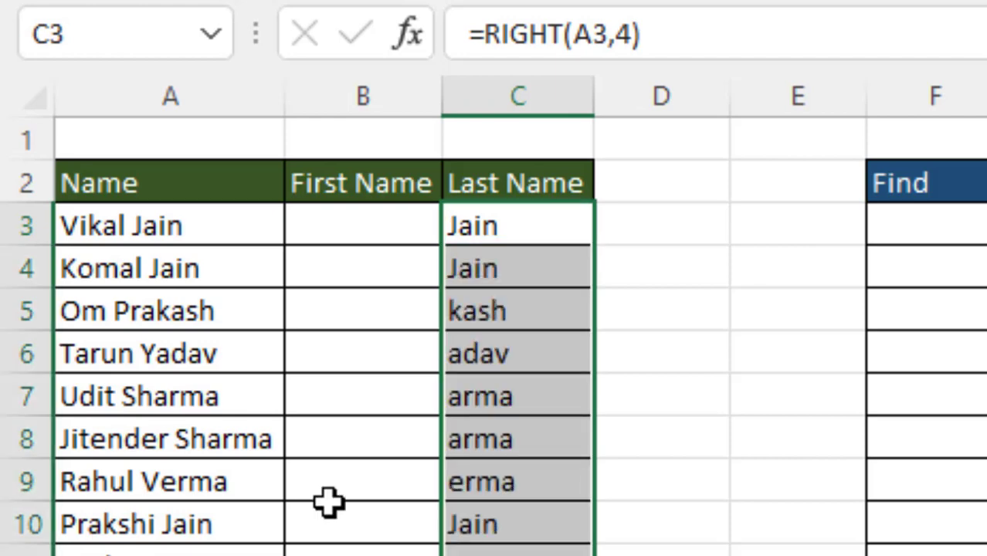
{"action": "left_click", "coordinate": [172, 238]}
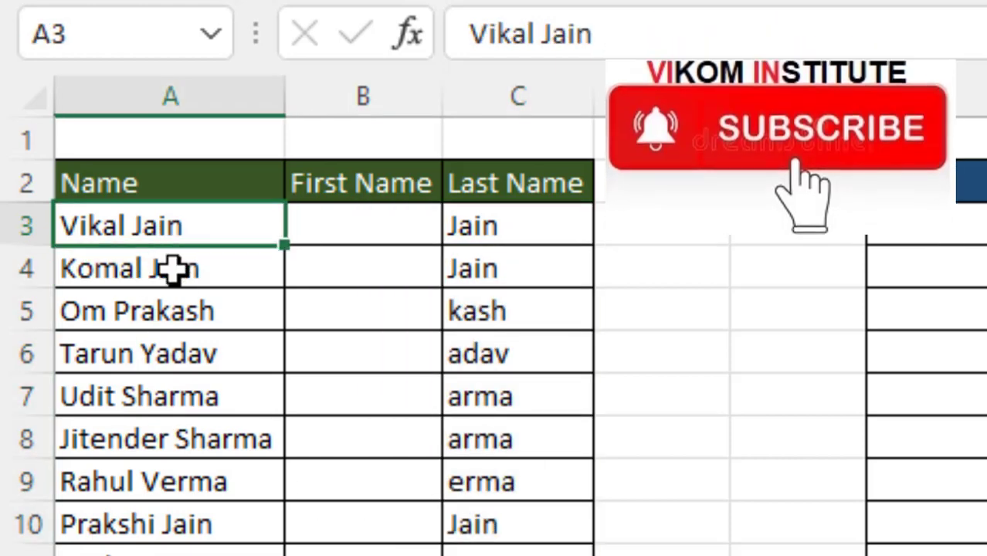
{"action": "left_click", "coordinate": [172, 269]}
{"action": "left_click", "coordinate": [189, 313]}
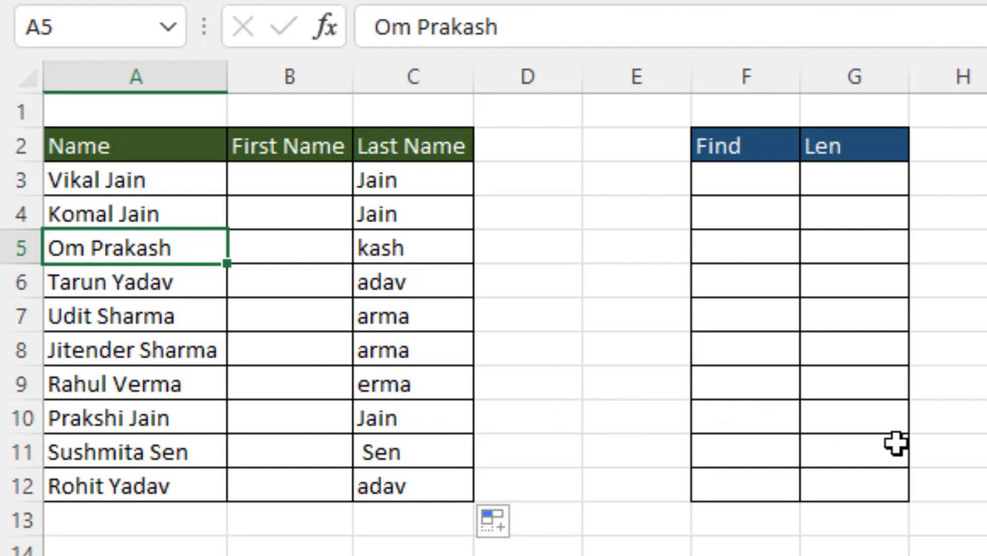
{"action": "left_click", "coordinate": [751, 183]}
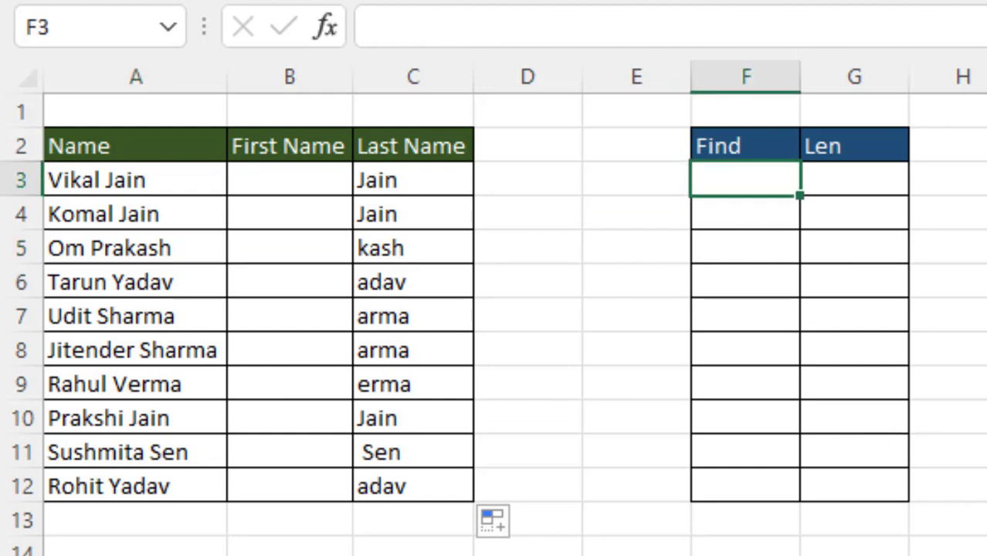
- Enter =FIND(" ",A3,1) in F3 and fill it down to F12
{"action": "type", "text": "=fin"}
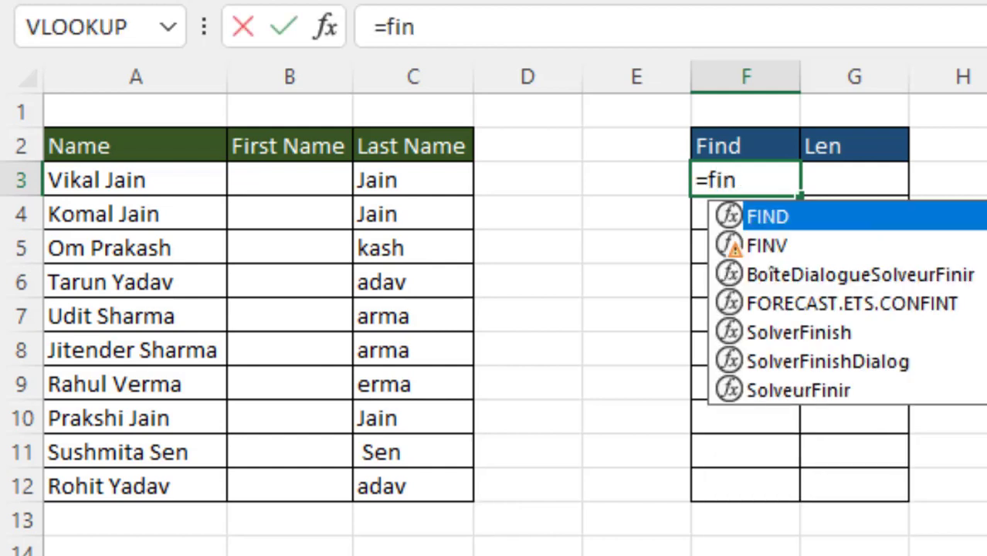
{"action": "key", "text": "Tab"}
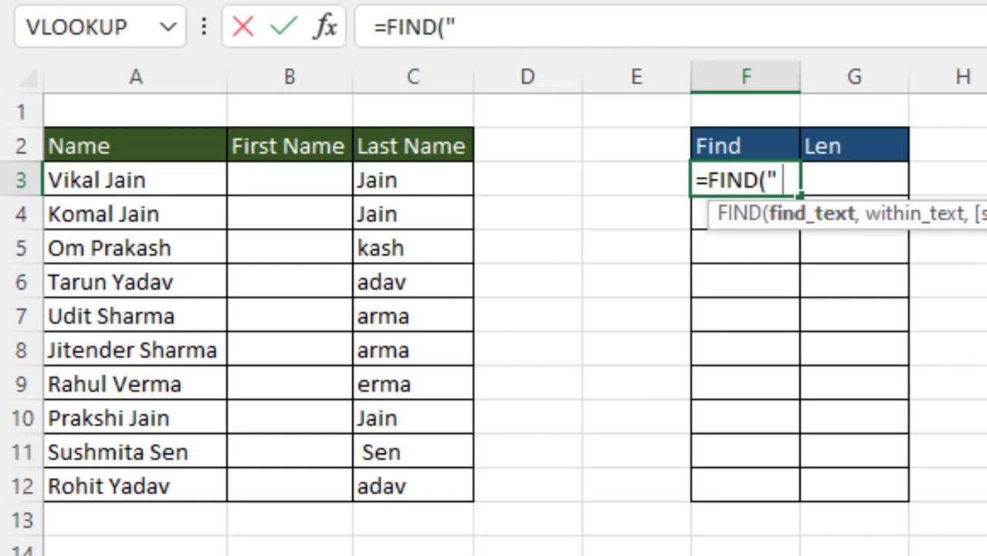
{"action": "type", "text": "\" \","}
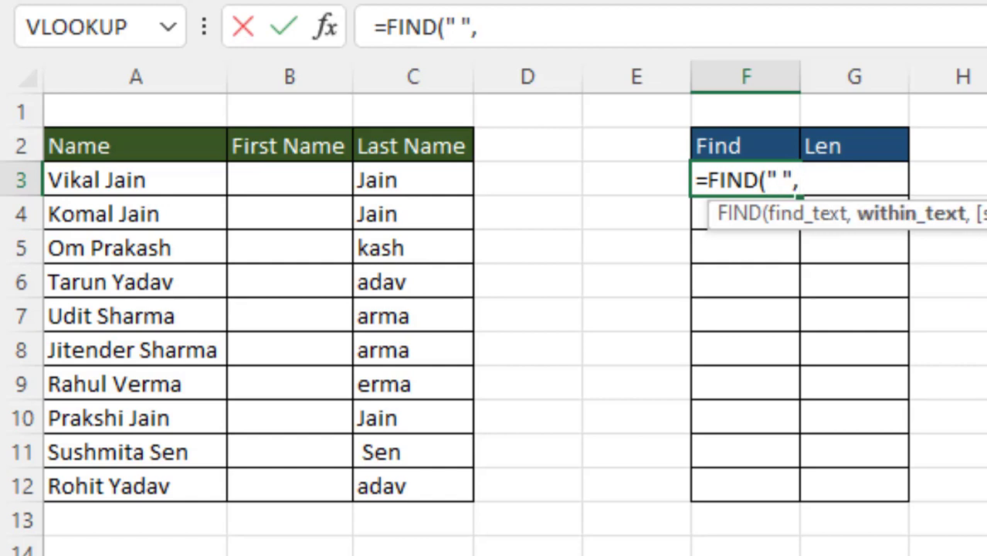
{"action": "left_click", "coordinate": [203, 187]}
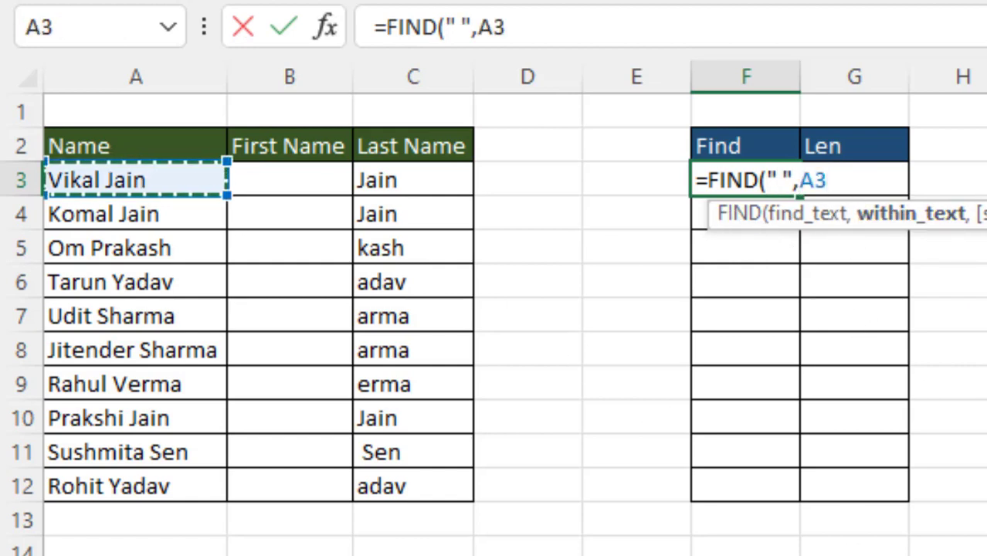
{"action": "type", "text": ",1"}
{"action": "key", "text": "Return"}
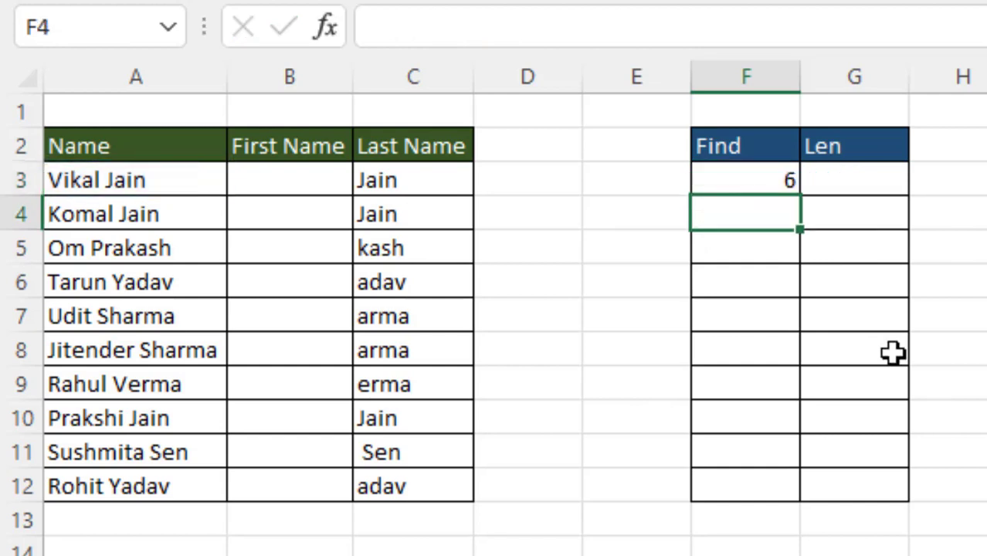
{"action": "left_click", "coordinate": [765, 183]}
{"action": "left_click_drag", "start_coordinate": [805, 198], "coordinate": [801, 499]}
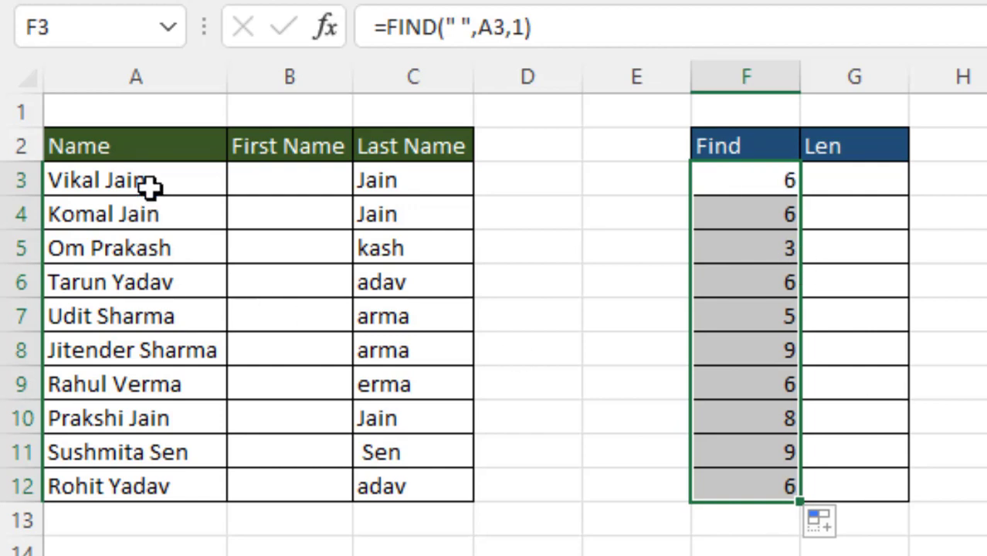
- Enter =LEN(A3) in G3 and fill it down to G12, giving lengths like 10, 11 and 15
{"action": "left_click", "coordinate": [860, 167]}
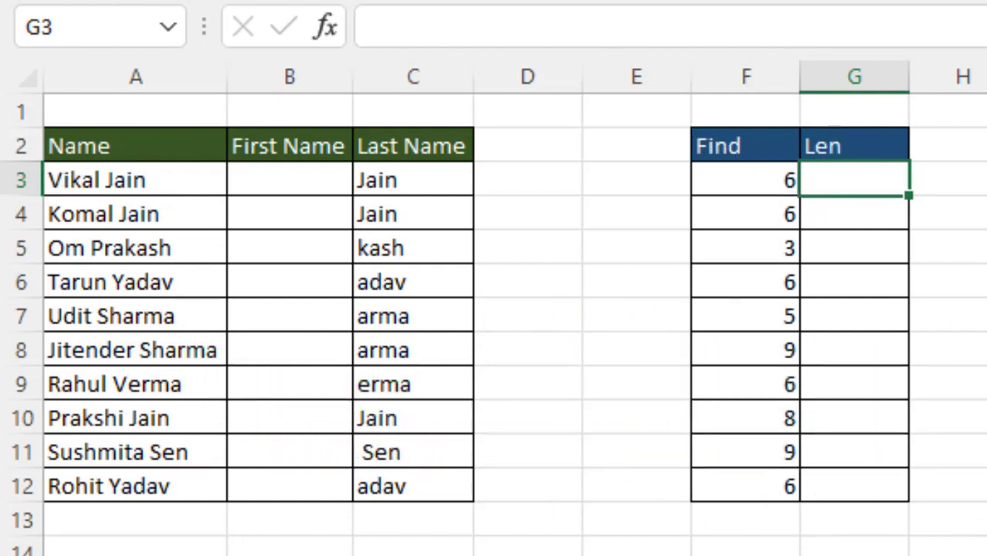
{"action": "type", "text": "=len"}
{"action": "key", "text": "Tab"}
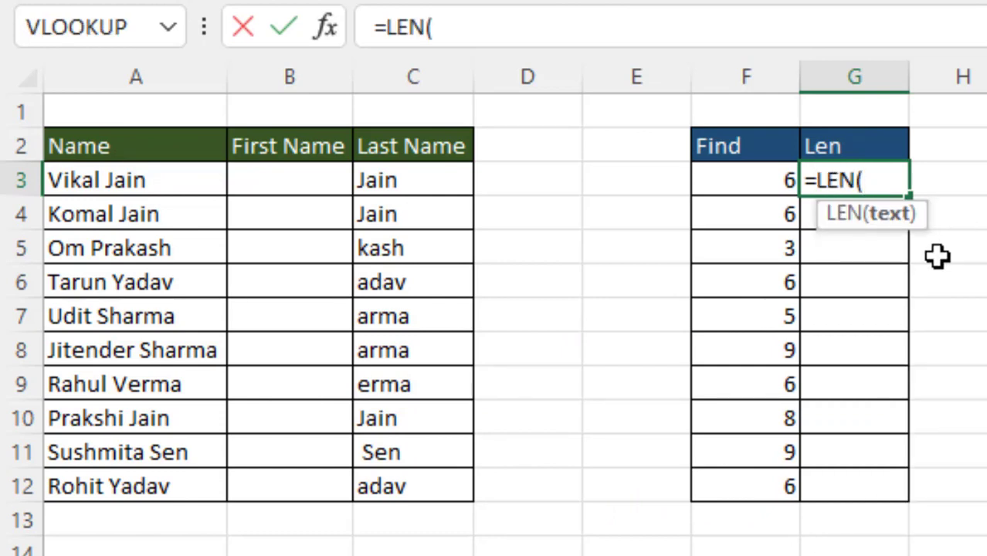
{"action": "left_click", "coordinate": [205, 177]}
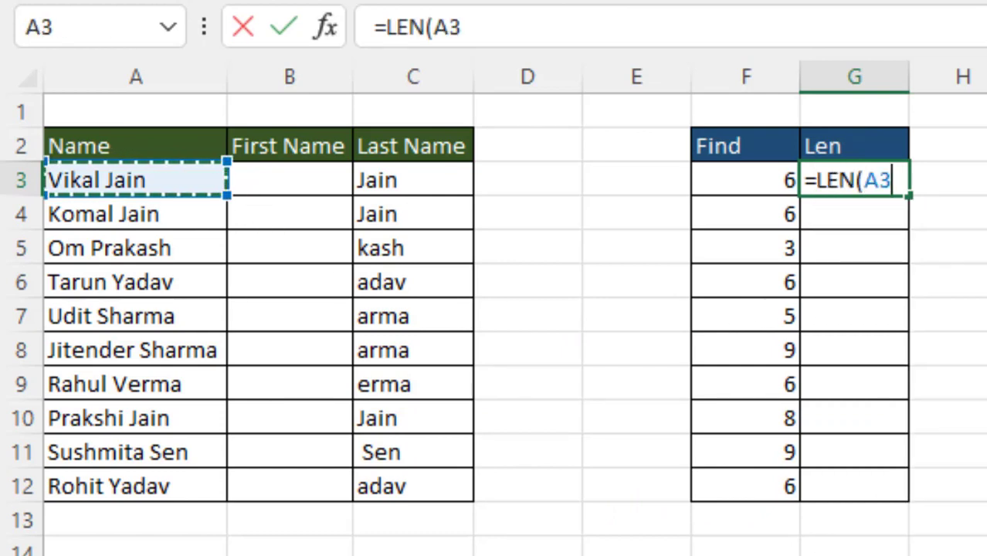
{"action": "key", "text": "Return"}
{"action": "left_click", "coordinate": [860, 180]}
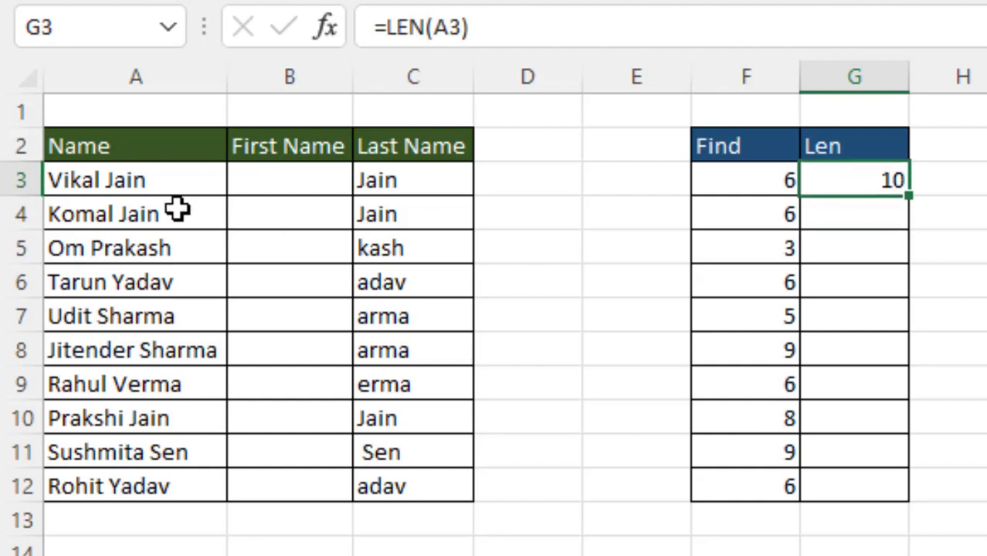
{"action": "left_click_drag", "start_coordinate": [908, 195], "coordinate": [900, 500]}
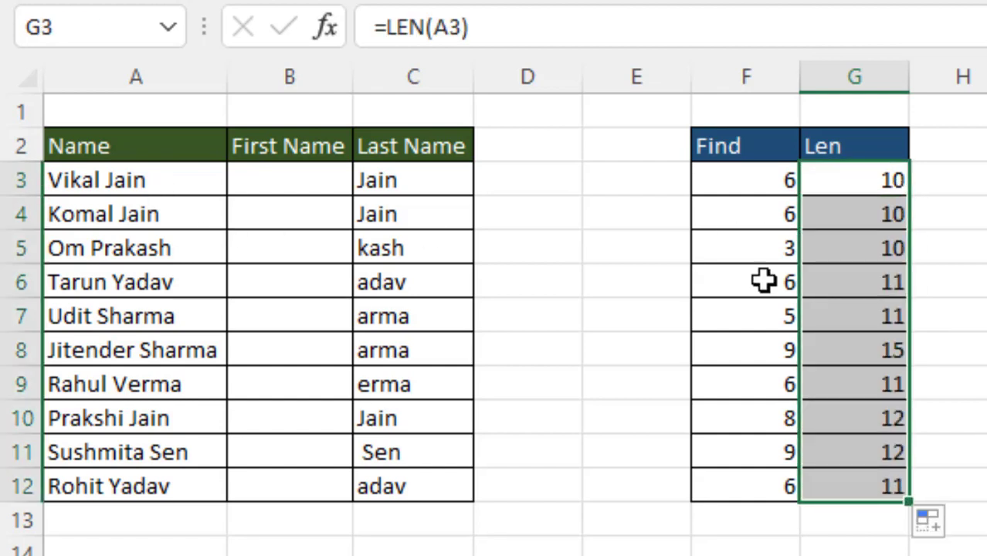
{"action": "left_click", "coordinate": [112, 185]}
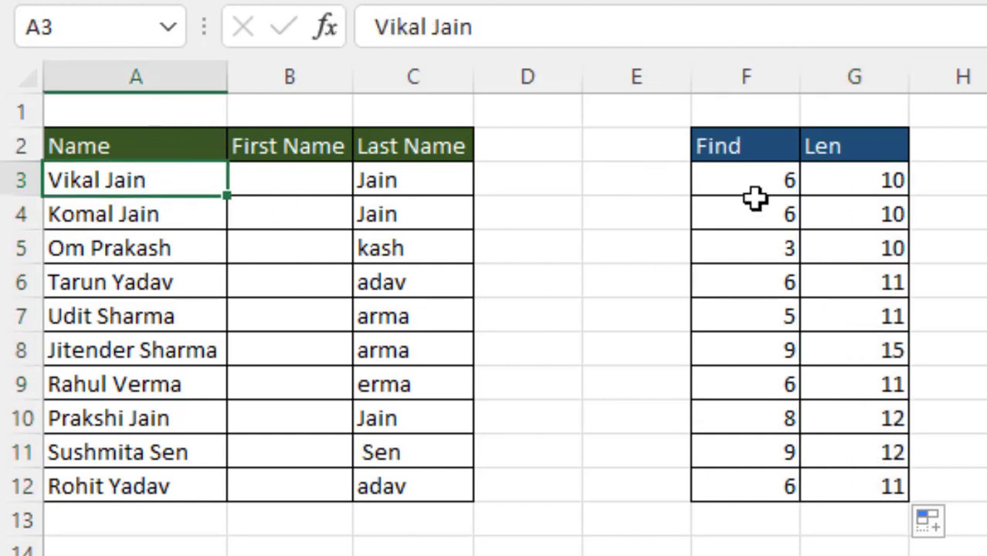
{"action": "left_click", "coordinate": [985, 180]}
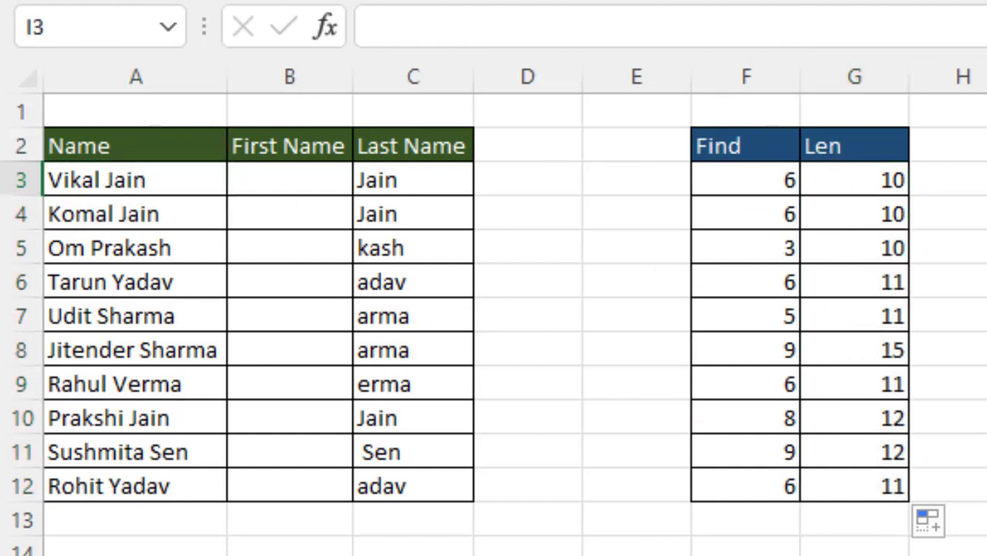
- Enter =RIGHT(A3,G3-F3) in I3 to extract the full last name
{"action": "type", "text": "=right"}
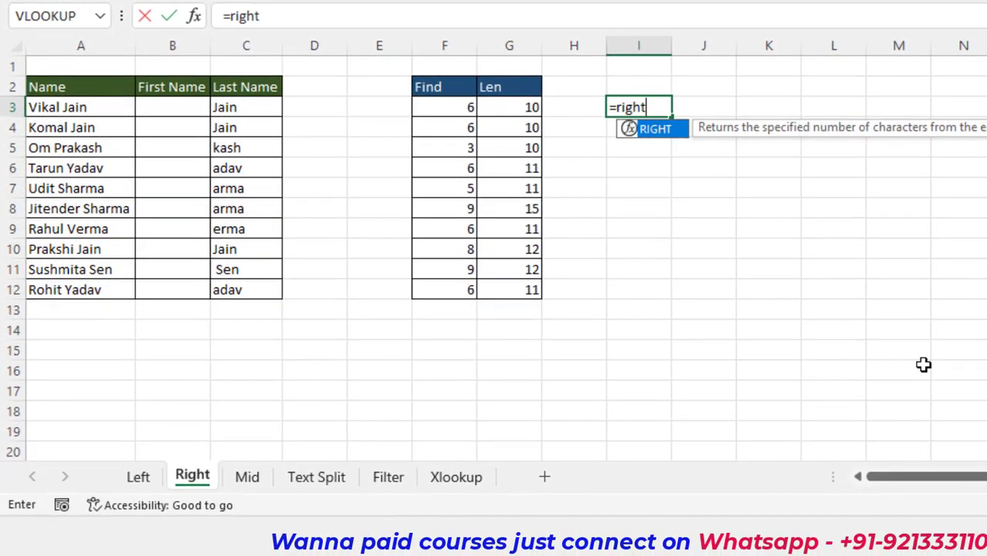
{"action": "key", "text": "Tab"}
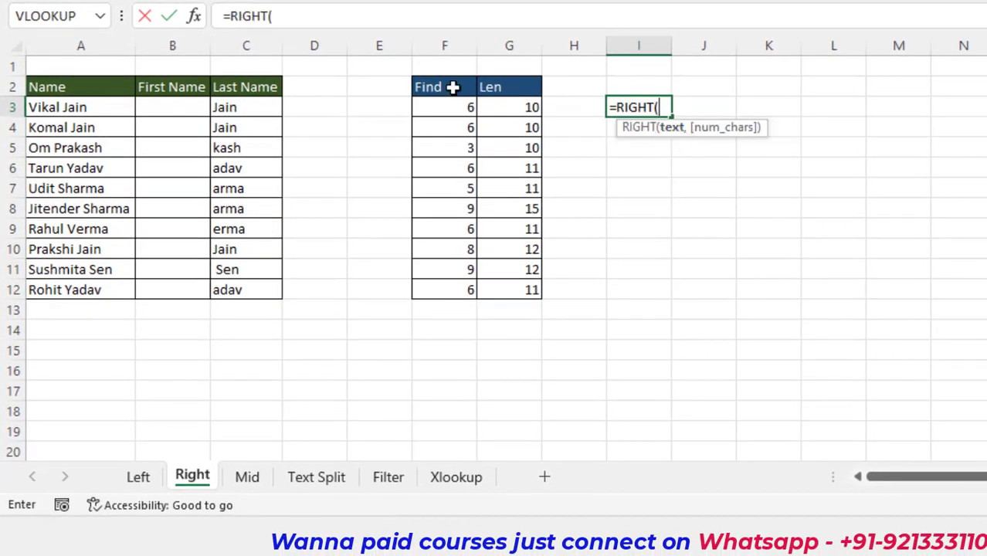
{"action": "left_click", "coordinate": [104, 106]}
{"action": "type", "text": ","}
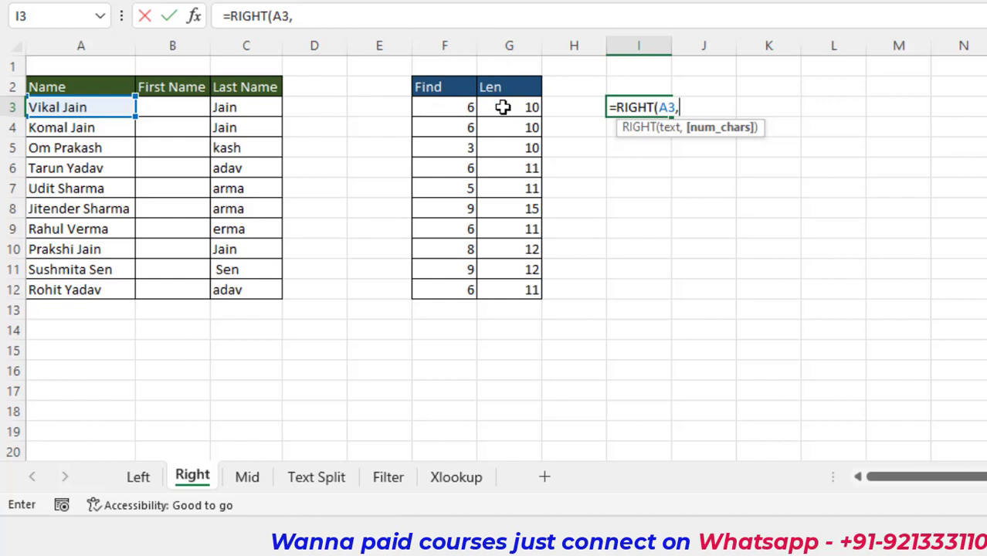
{"action": "left_click", "coordinate": [503, 106]}
{"action": "type", "text": "-"}
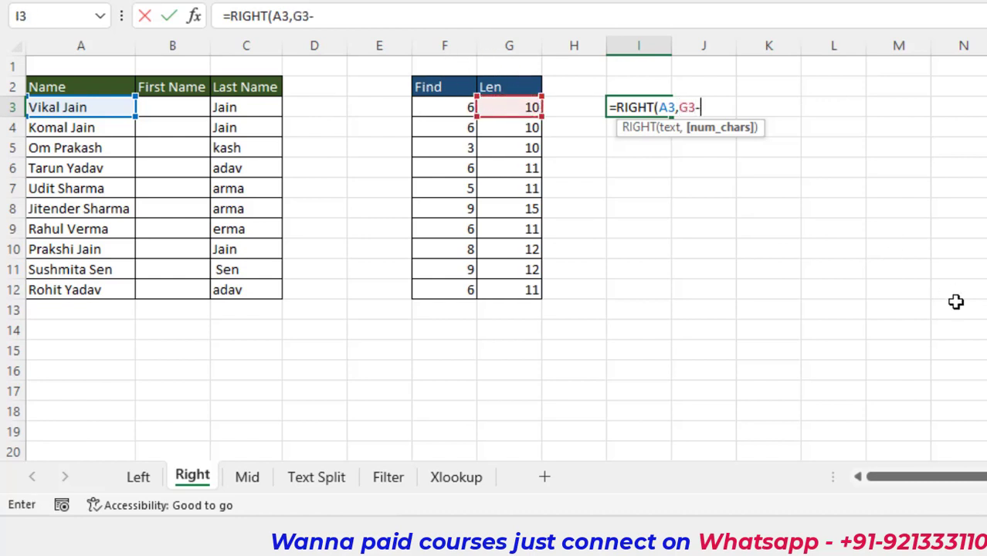
{"action": "left_click", "coordinate": [451, 109]}
{"action": "type", "text": ")"}
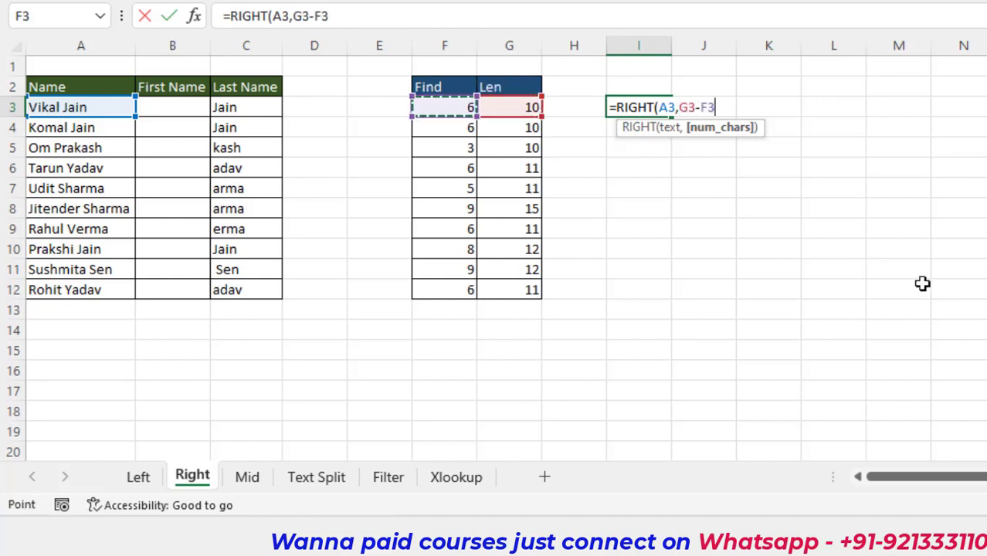
{"action": "key", "text": "Return"}
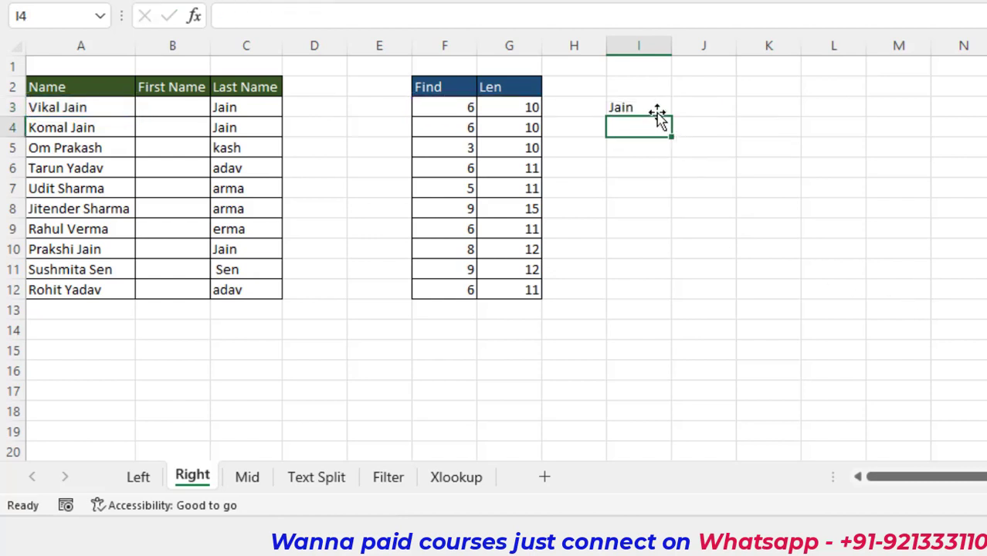
- Fill the last-name formula down to I12, giving Jain through Yadav
{"action": "left_click", "coordinate": [658, 112]}
{"action": "left_click_drag", "start_coordinate": [673, 119], "coordinate": [661, 307]}
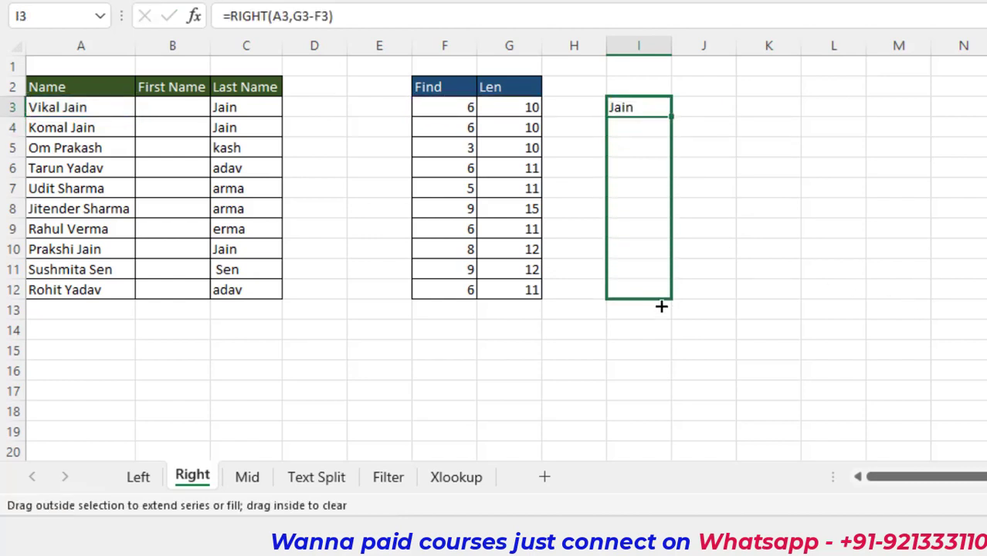
{"action": "left_click", "coordinate": [849, 324]}
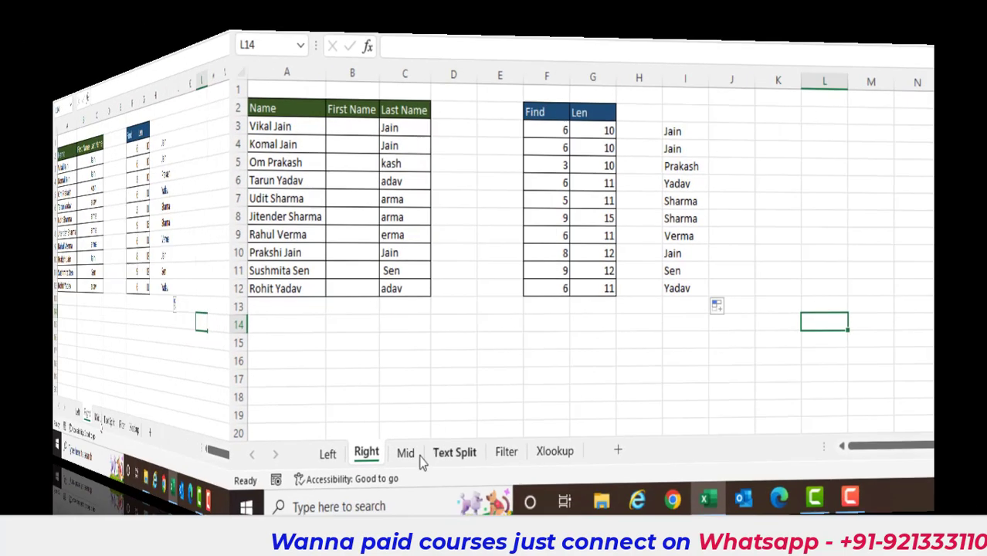
- On the Mid sheet, enter =MID(A3,3,10) in B3 to extract the PAN from the GST Number
{"action": "left_click", "coordinate": [247, 477]}
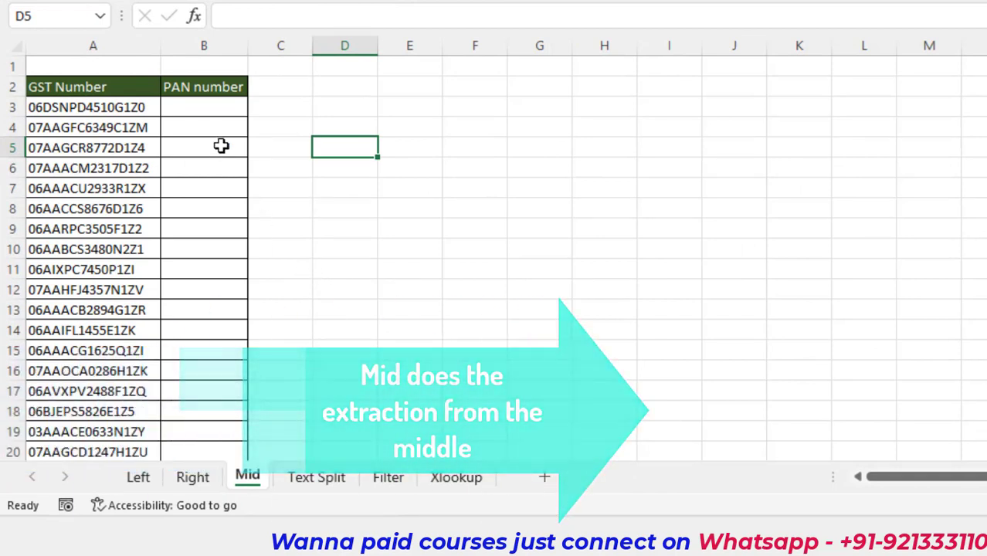
{"action": "left_click", "coordinate": [216, 114]}
{"action": "type", "text": "=mid"}
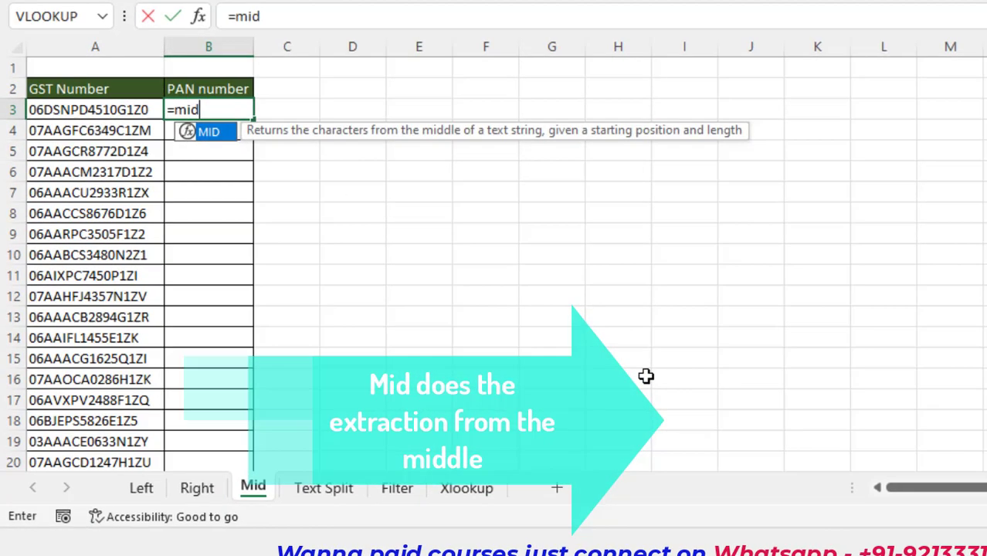
{"action": "key", "text": "Tab"}
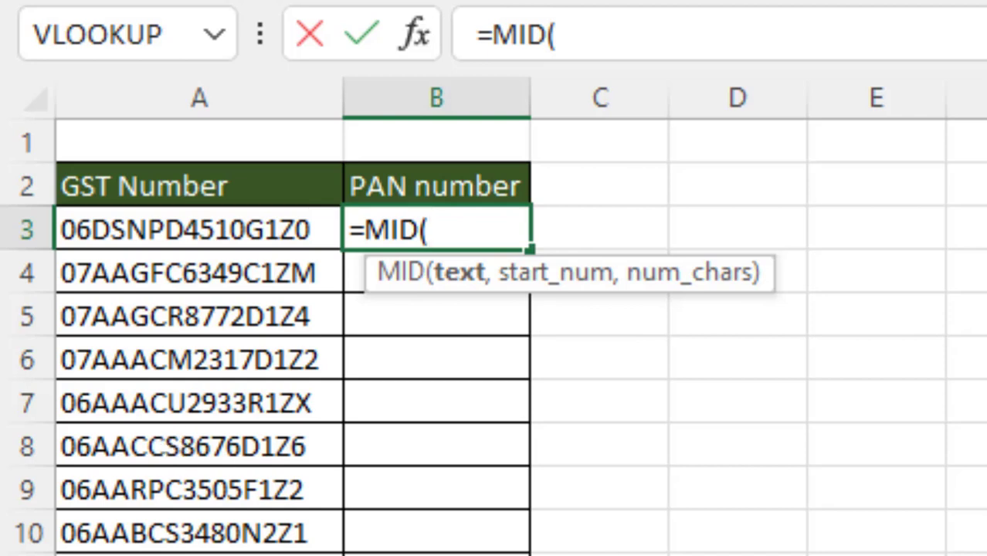
{"action": "left_click", "coordinate": [272, 240]}
{"action": "type", "text": ","}
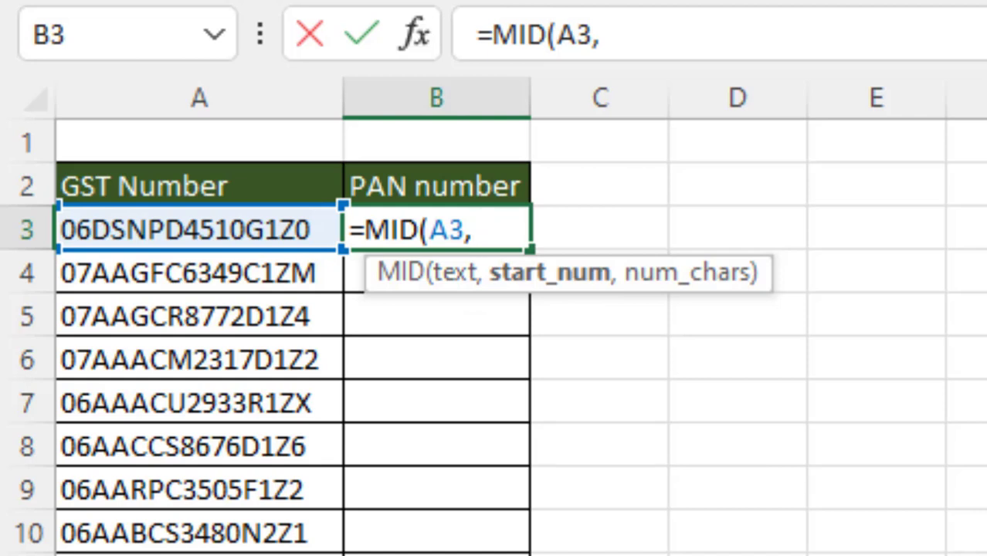
{"action": "type", "text": "3,"}
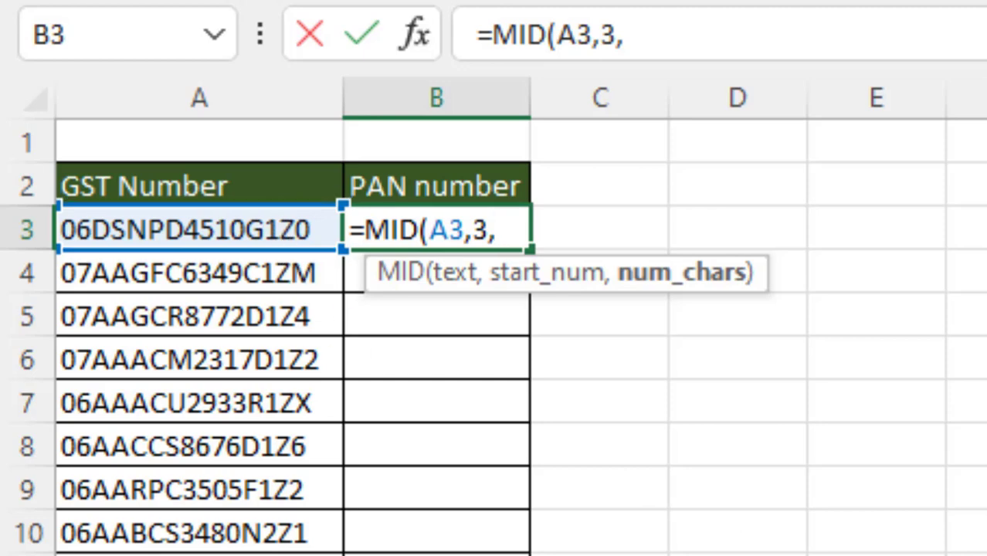
{"action": "type", "text": "10"}
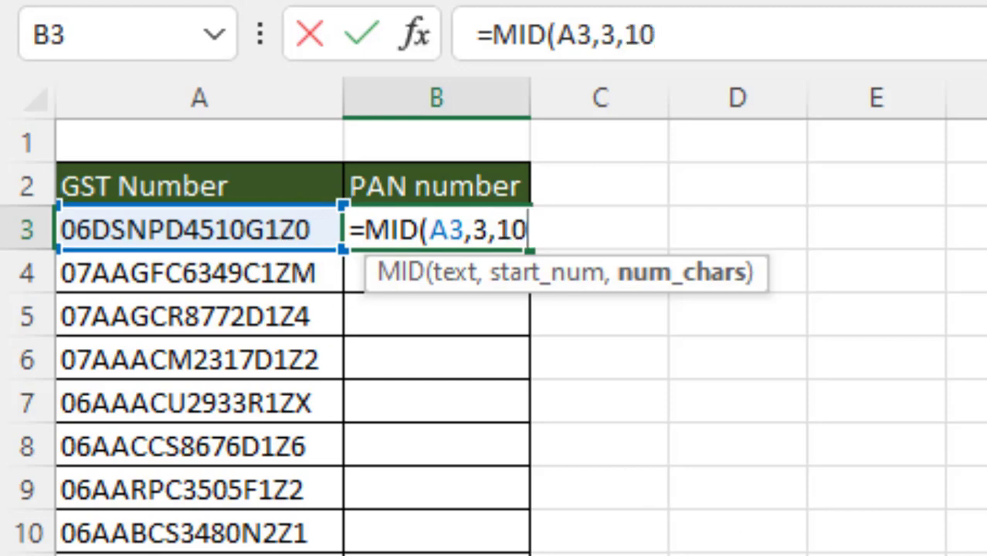
{"action": "type", "text": ")"}
{"action": "key", "text": "Return"}
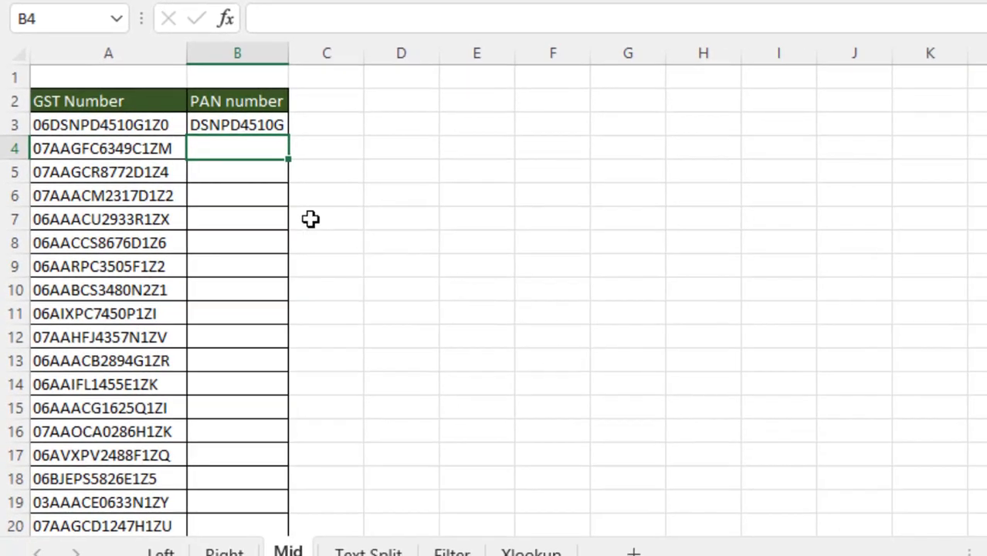
- Fill the MID formula down the PAN number column to B20
{"action": "left_click", "coordinate": [73, 126]}
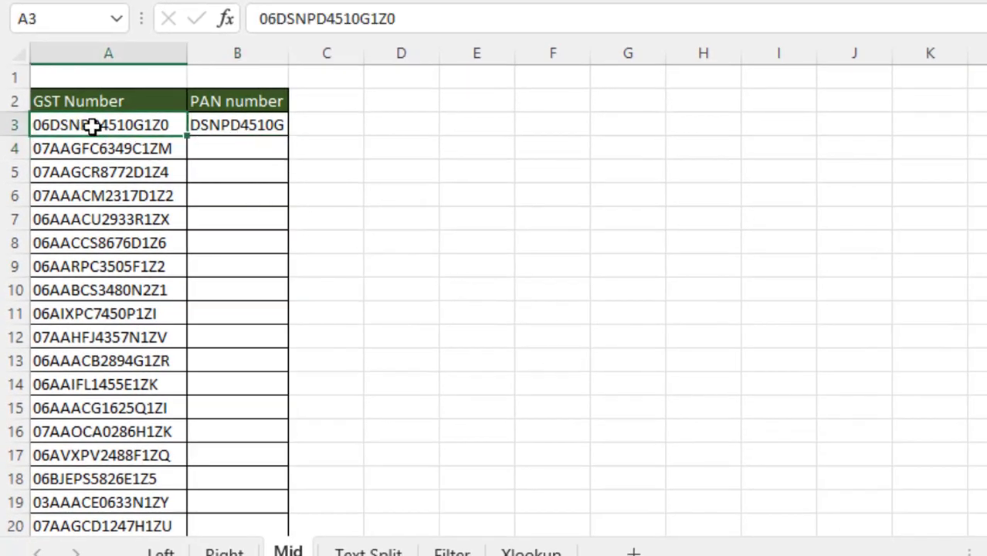
{"action": "left_click", "coordinate": [266, 125]}
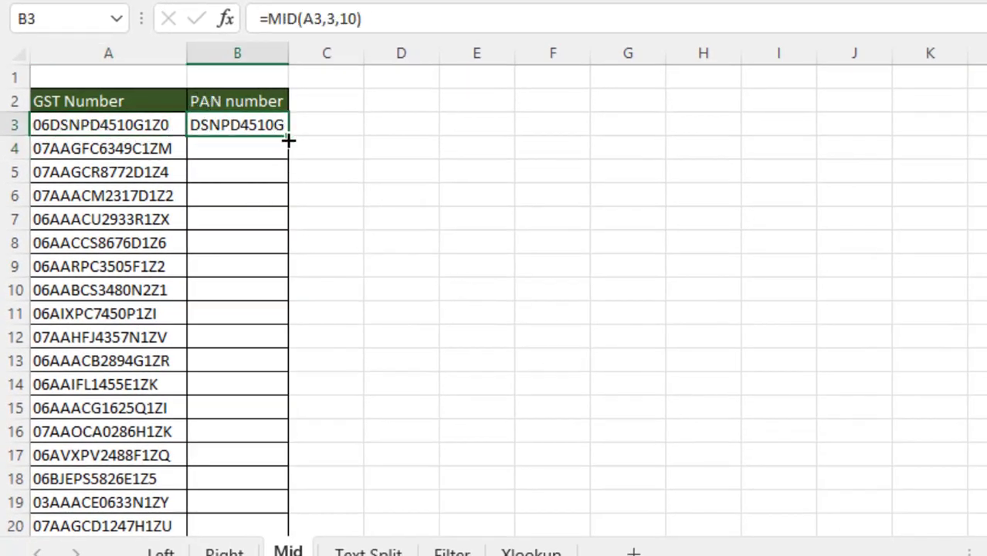
{"action": "double_click", "coordinate": [288, 139]}
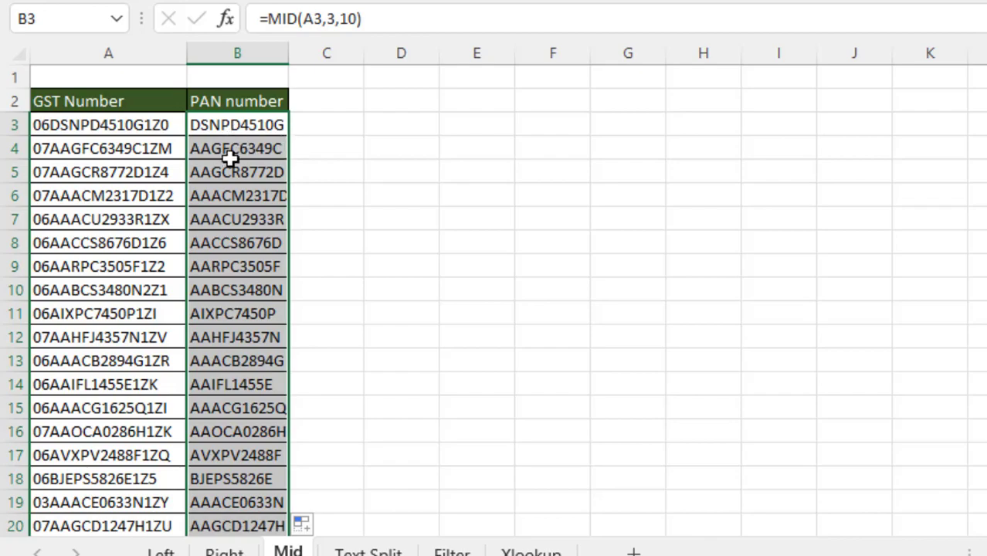
{"action": "scroll", "coordinate": [518, 381], "scroll_direction": "down", "scroll_amount": 1}
{"action": "left_click", "coordinate": [508, 382]}
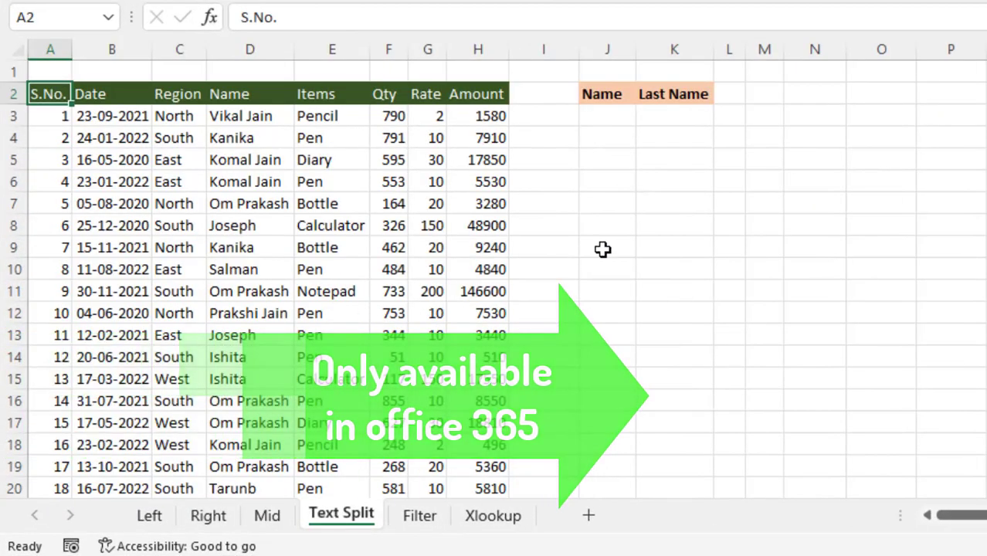
- Enter =TEXTSPLIT(D3," ") in J3 to split the name at the space
{"action": "left_click", "coordinate": [621, 123]}
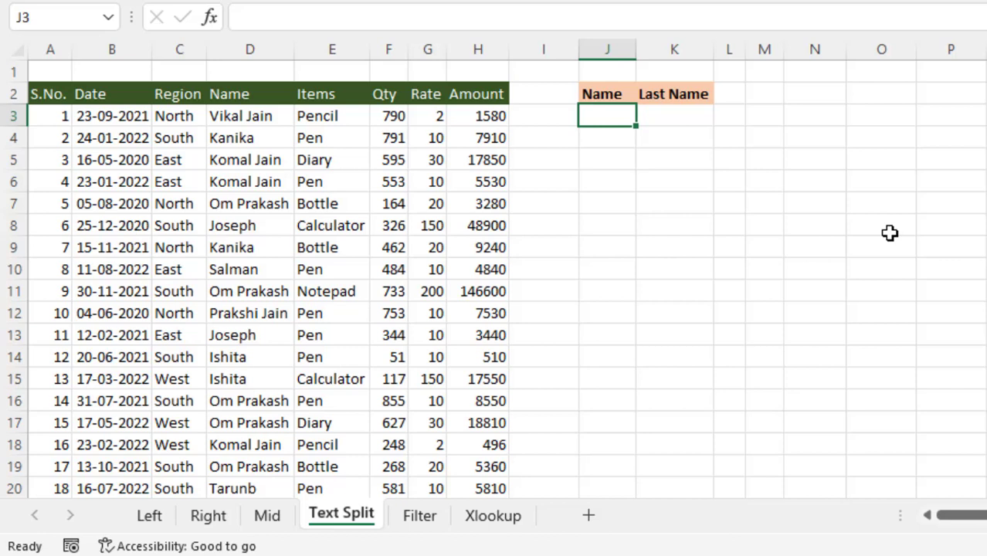
{"action": "type", "text": "=text"}
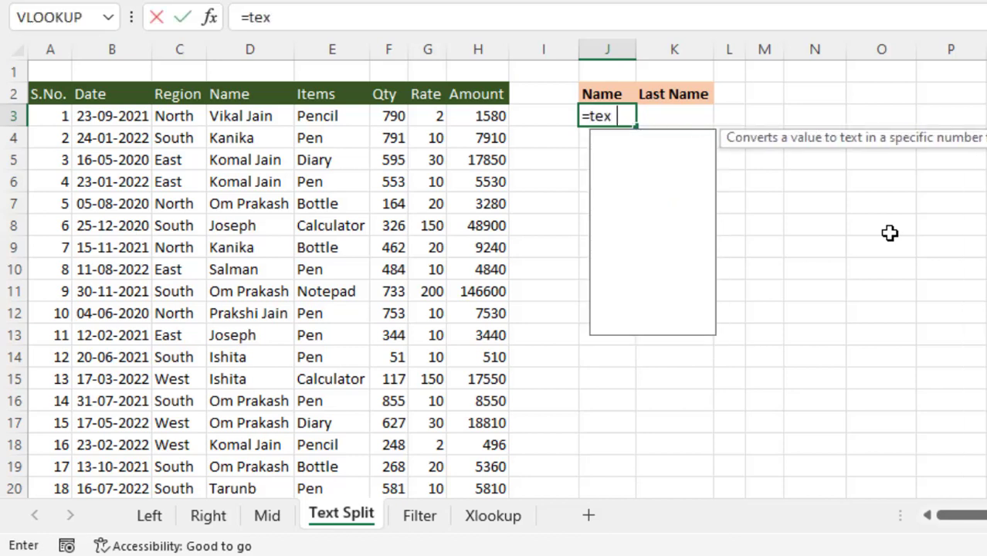
{"action": "key", "text": "Down"}
{"action": "key", "text": "Down"}
{"action": "key", "text": "Down"}
{"action": "key", "text": "Down"}
{"action": "key", "text": "Tab"}
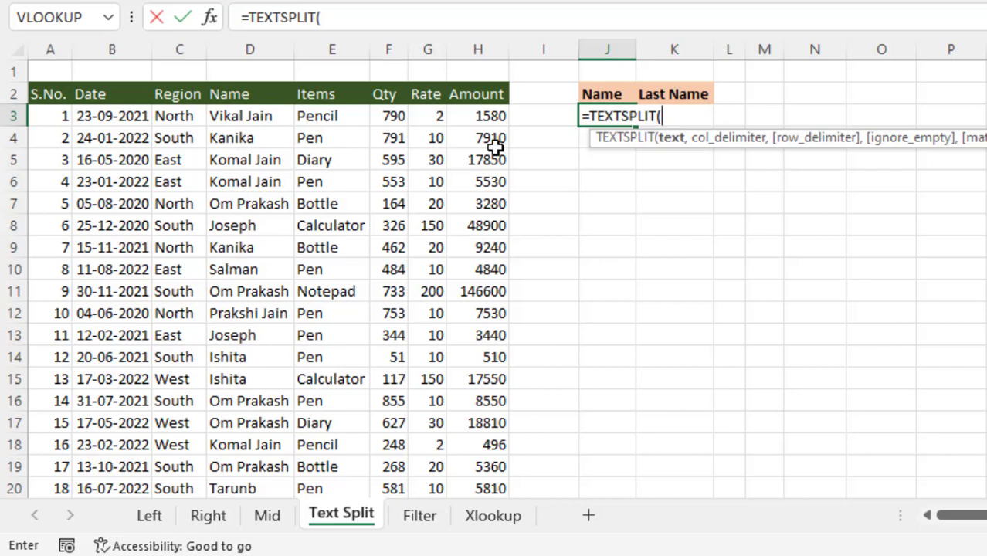
{"action": "left_click", "coordinate": [265, 123]}
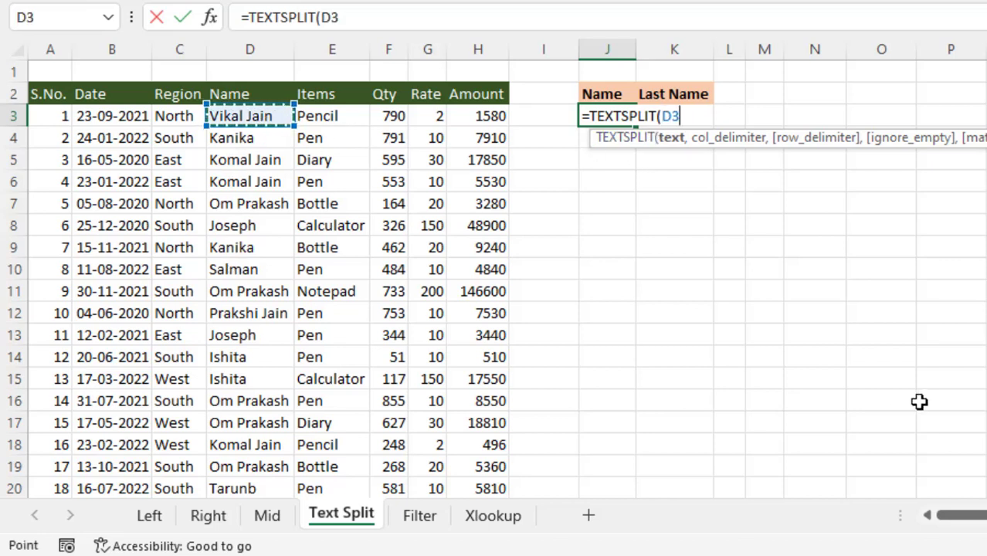
{"action": "type", "text": ","}
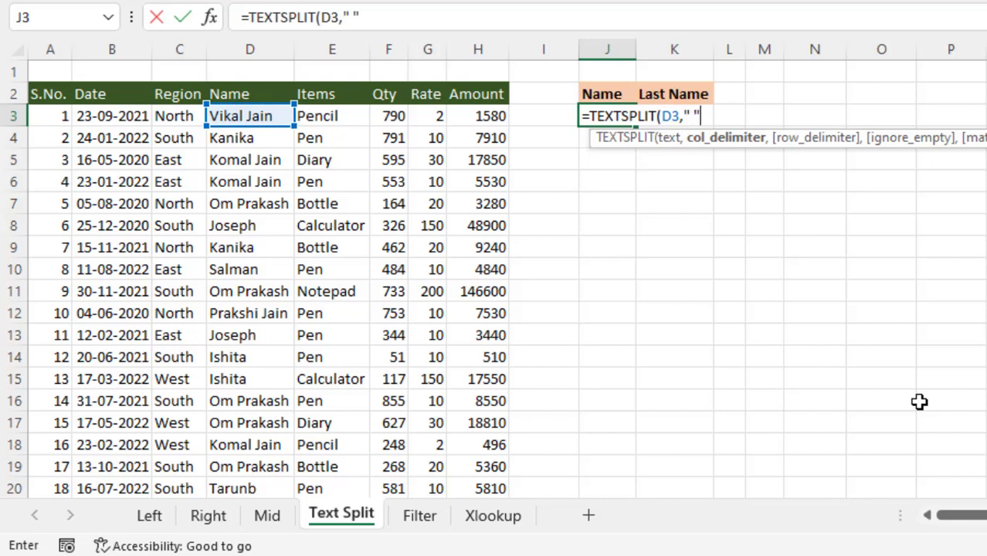
{"action": "type", "text": "\" \")"}
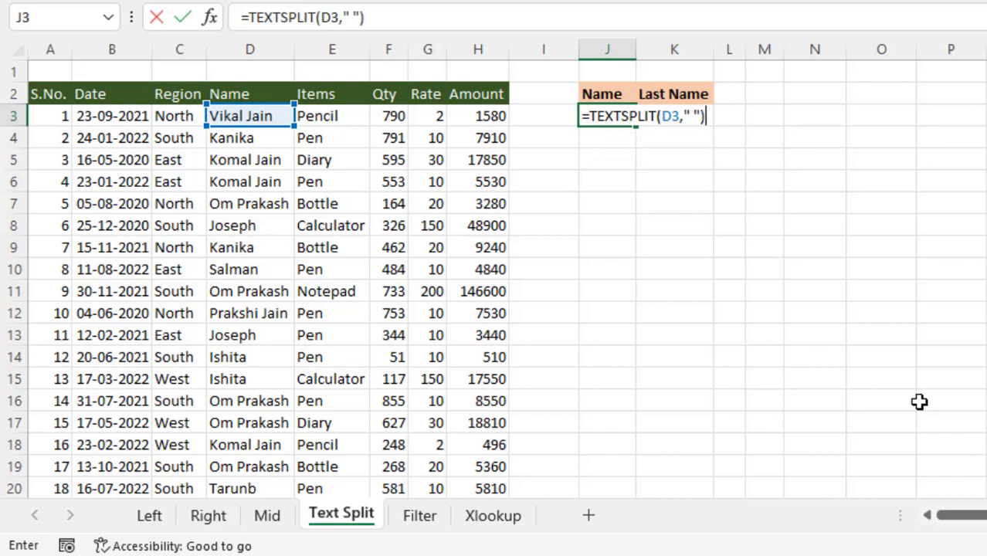
{"action": "key", "text": "Return"}
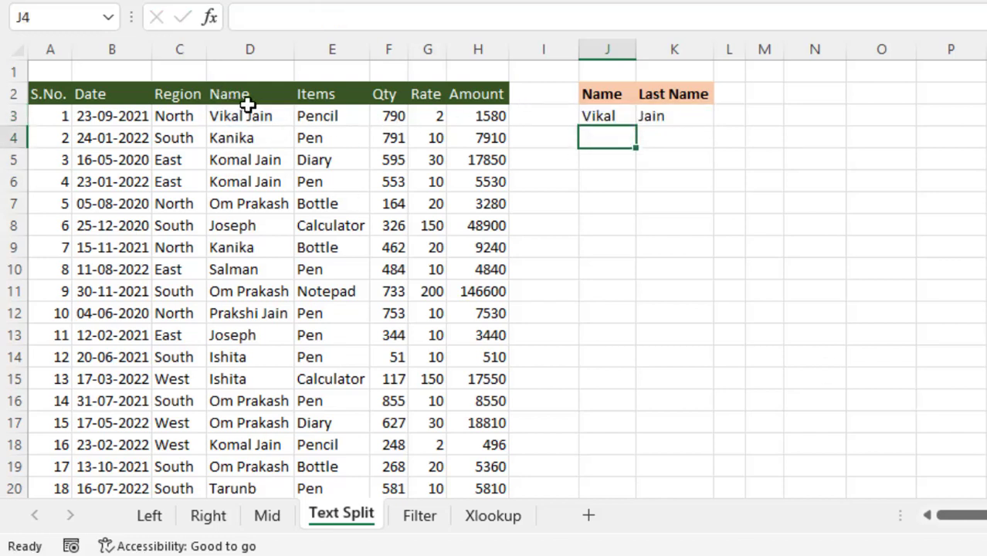
- Fill the TEXTSPLIT formula down the whole table and return to the top of the sheet
{"action": "left_click", "coordinate": [630, 116]}
{"action": "double_click", "coordinate": [636, 125]}
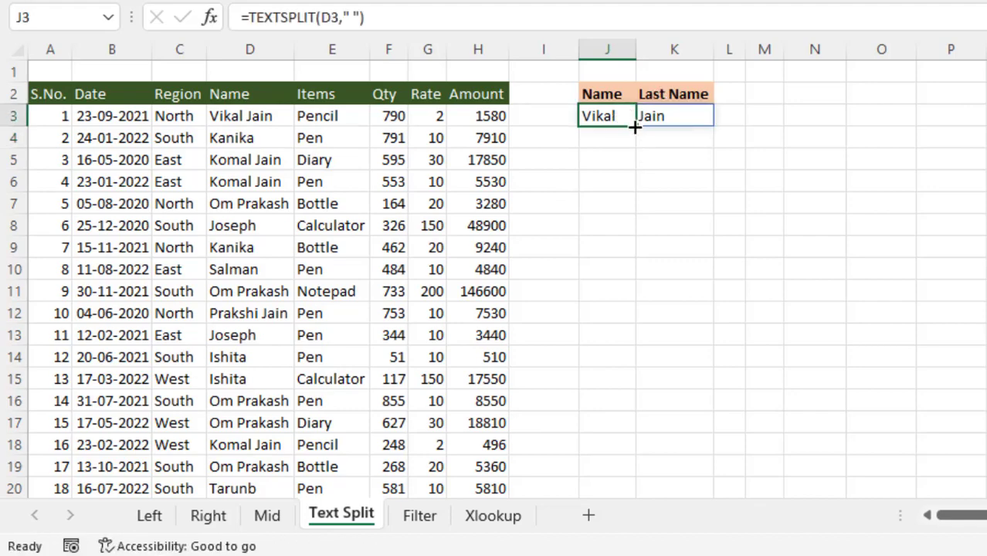
{"action": "scroll", "coordinate": [698, 306], "scroll_direction": "up", "scroll_amount": 20}
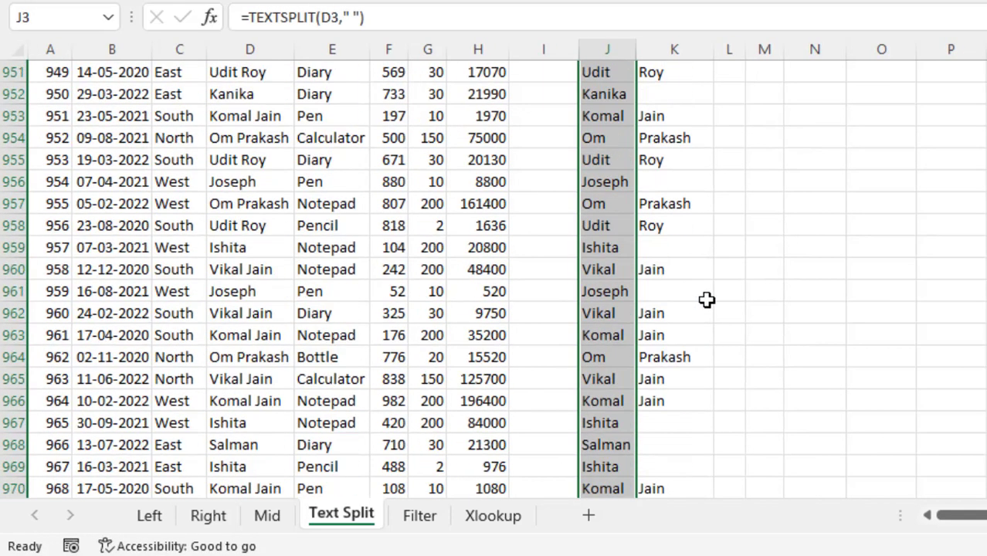
{"action": "scroll", "coordinate": [711, 283], "scroll_direction": "up", "scroll_amount": 20}
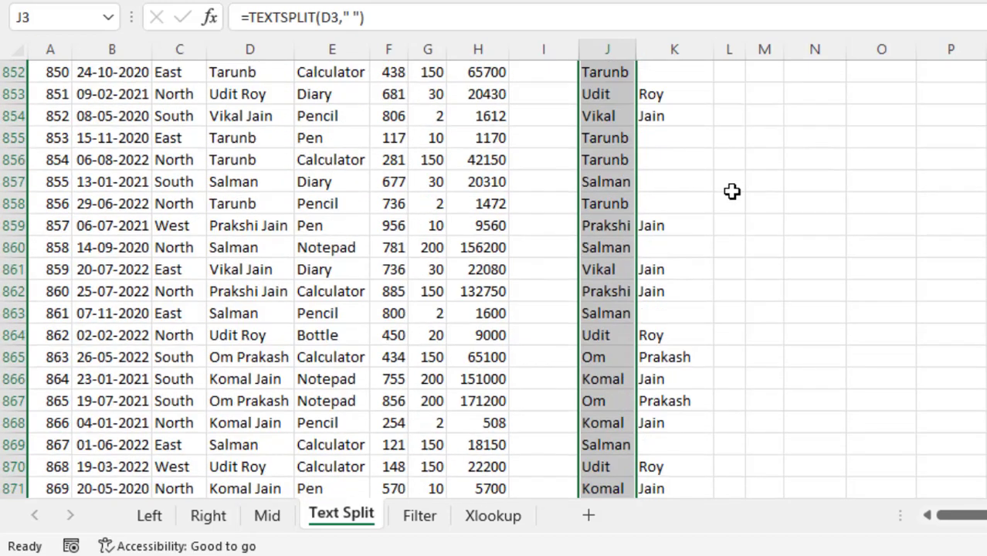
{"action": "key", "text": "ctrl+Home"}
{"action": "left_click", "coordinate": [738, 158]}
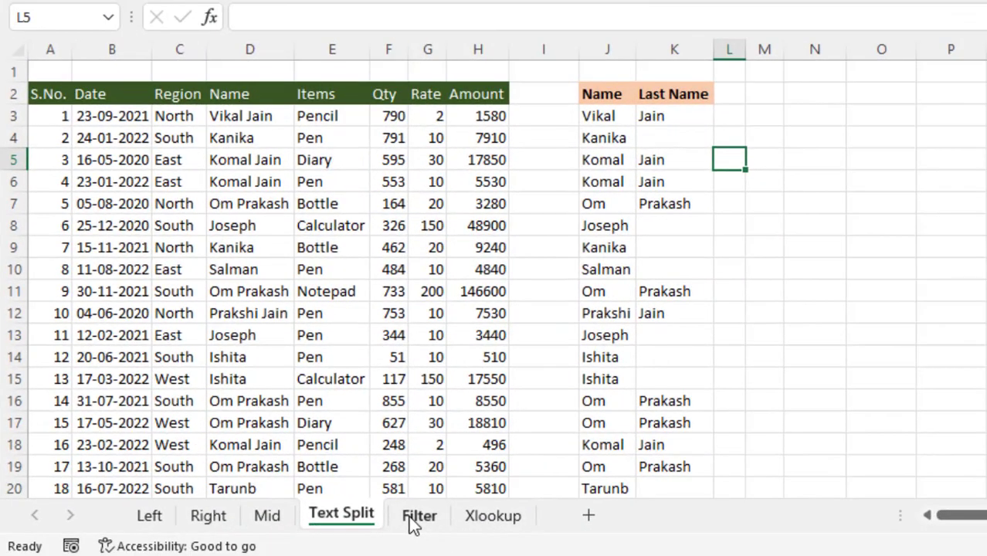
- Go to the Filter sheet and select J3 under the S.No. output heading
{"action": "left_click", "coordinate": [445, 516]}
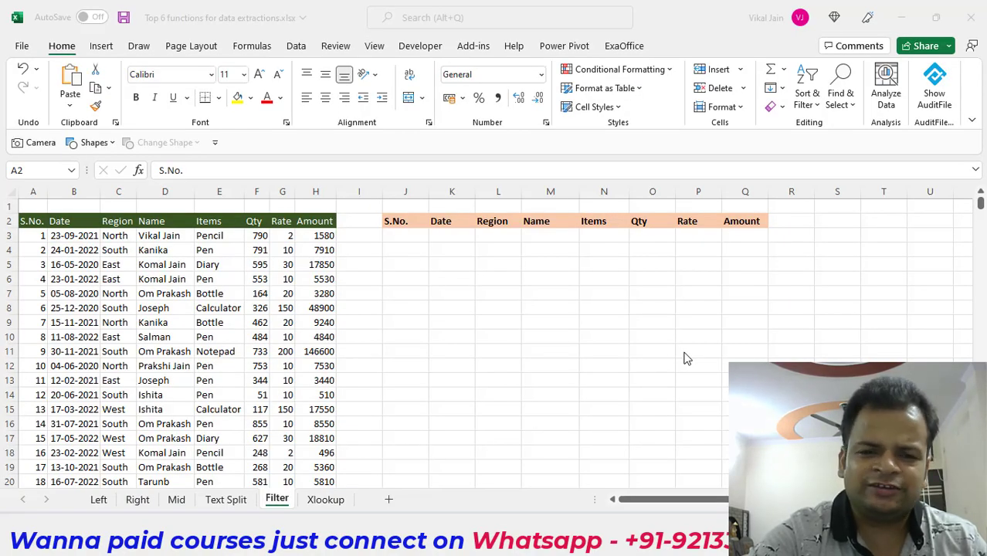
{"action": "key", "text": "alt+Tab"}
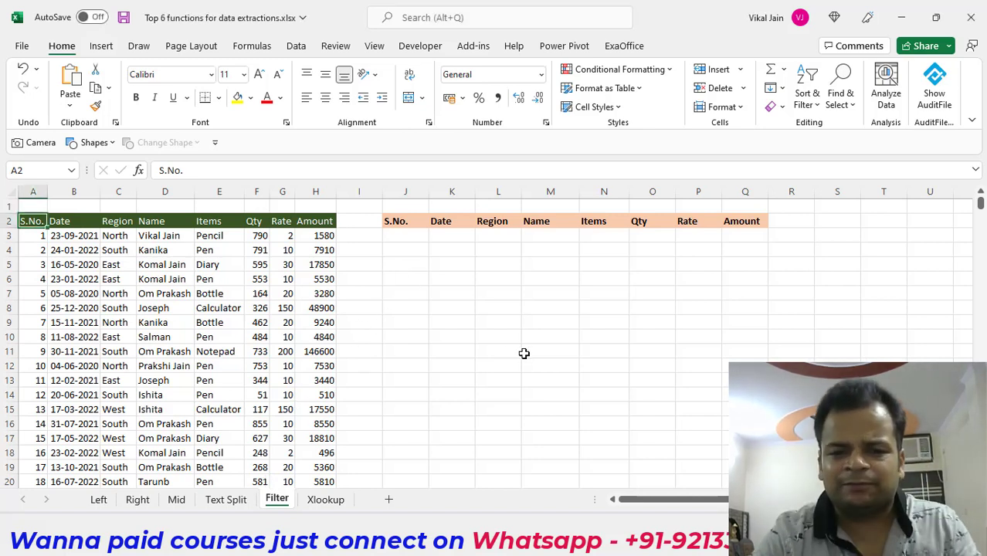
{"action": "left_click", "coordinate": [410, 236]}
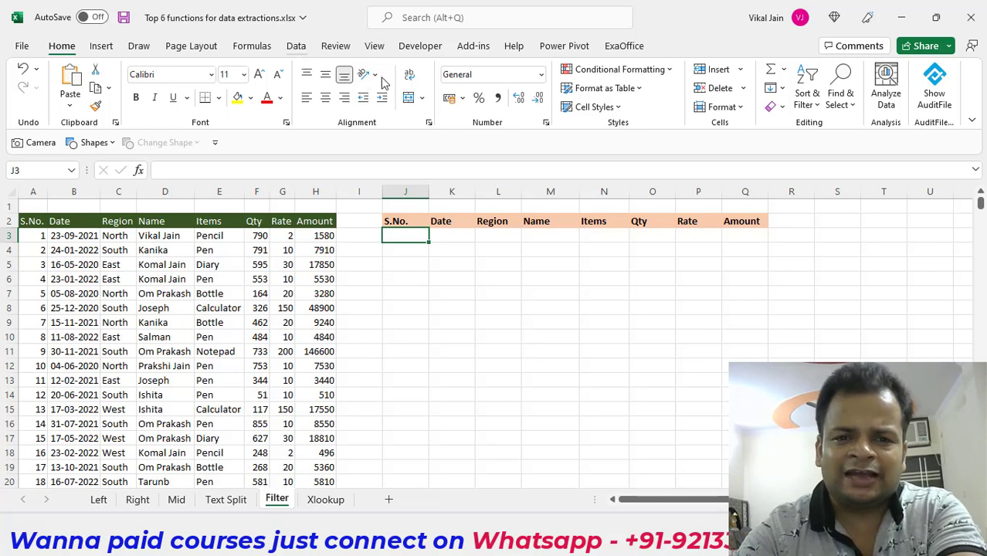
{"action": "scroll", "coordinate": [384, 83], "scroll_direction": "down", "scroll_amount": 5}
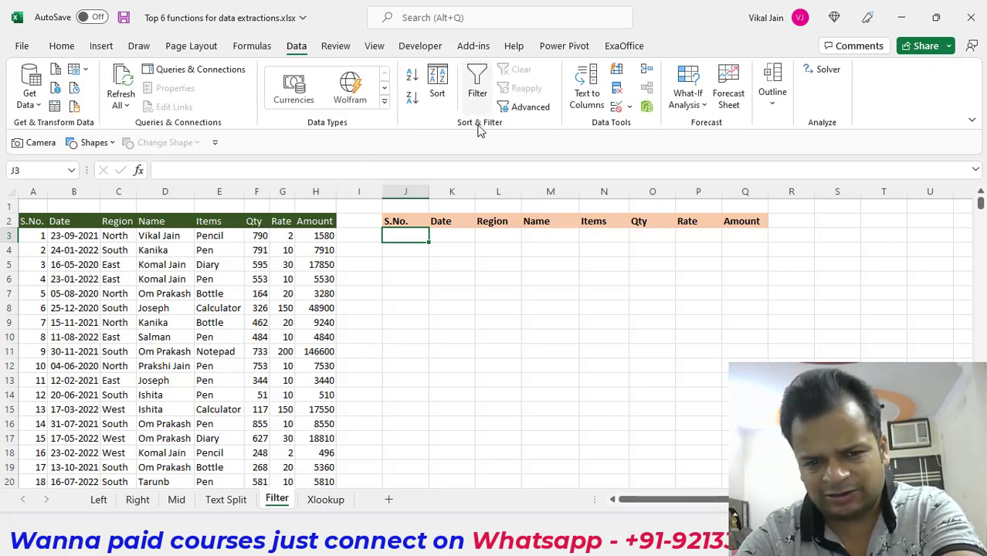
- Start a FILTER formula in J3 with the absolute data range $A$2:$H$1002
{"action": "type", "text": "filter"}
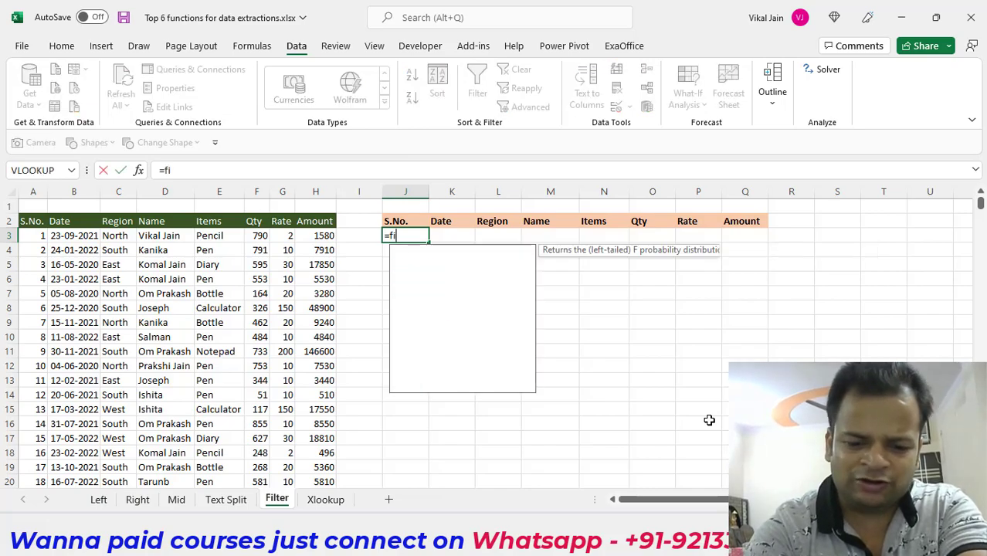
{"action": "key", "text": "Tab"}
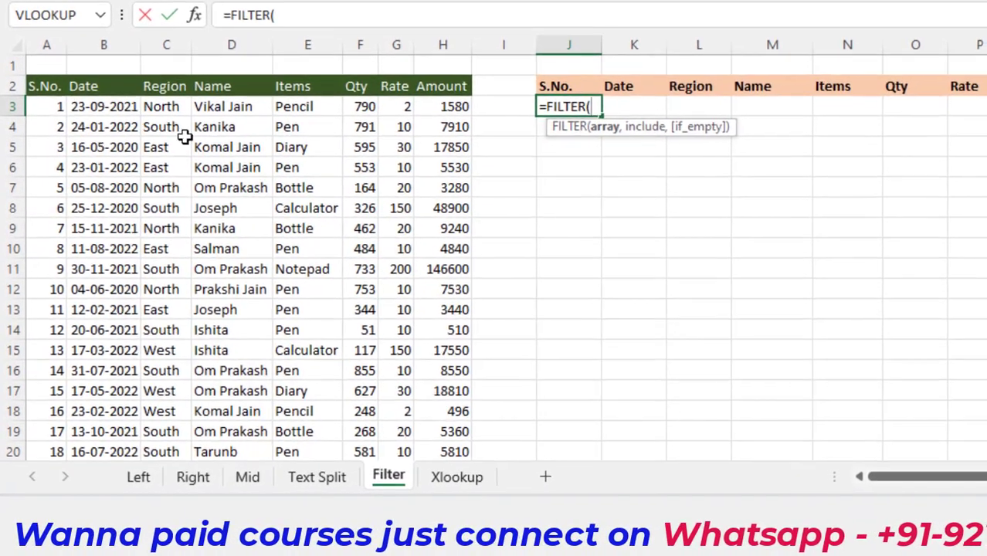
{"action": "left_click", "coordinate": [33, 221]}
{"action": "key", "text": "ctrl+shift+Right"}
{"action": "key", "text": "ctrl+shift+Down"}
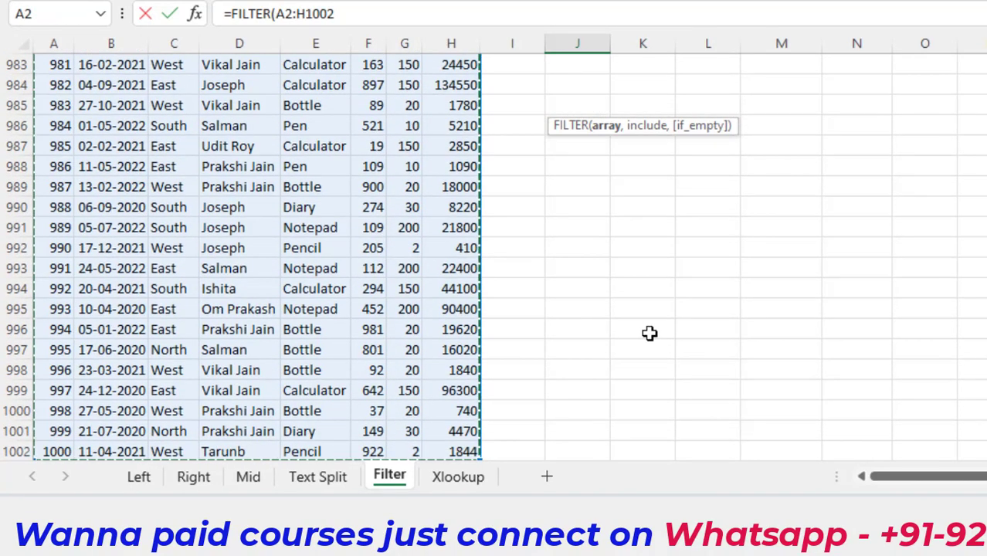
{"action": "key", "text": "F4"}
{"action": "type", "text": ","}
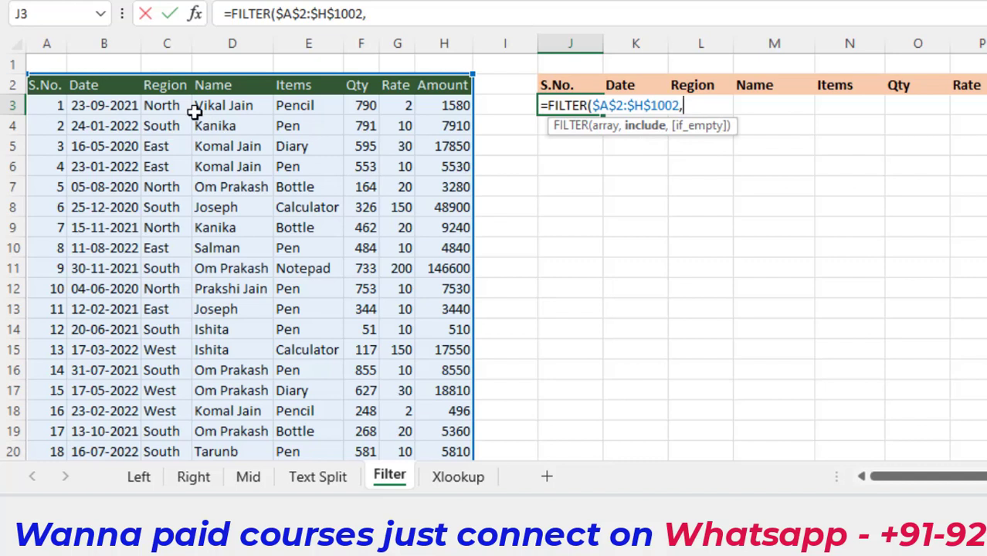
- Add the criterion $C$2:$C$1002="North" so all North-region rows spill out
{"action": "left_click", "coordinate": [161, 86]}
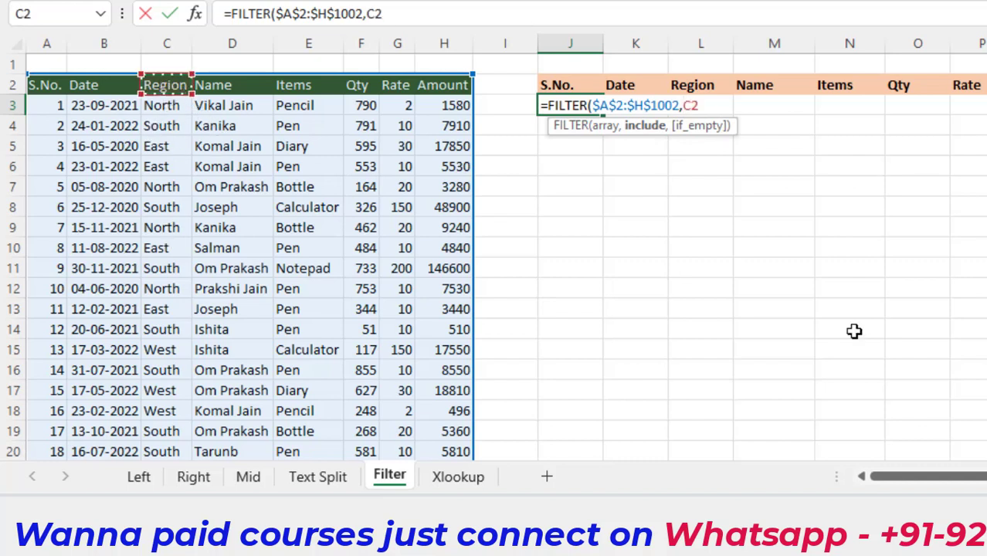
{"action": "key", "text": "ctrl+shift+Down"}
{"action": "key", "text": "F4"}
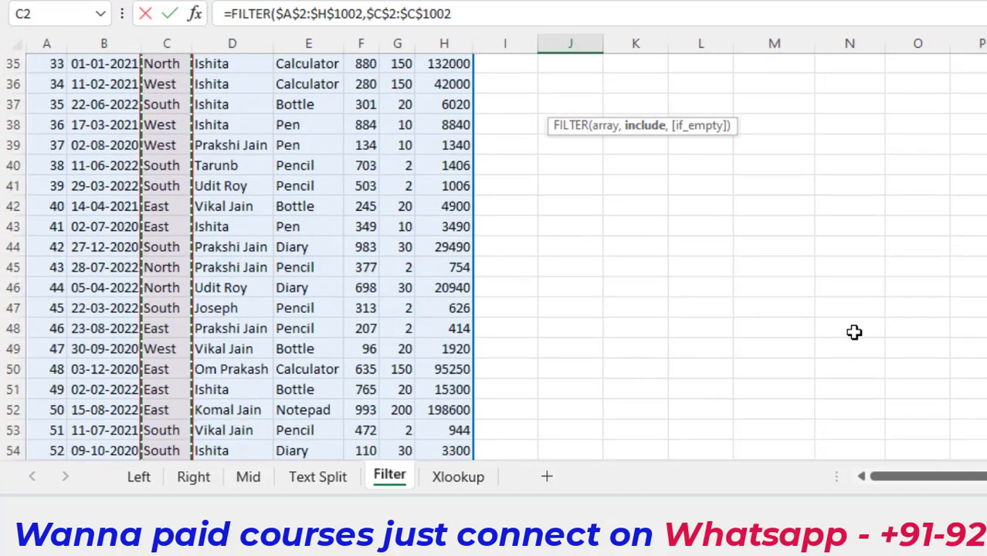
{"action": "scroll", "coordinate": [854, 332], "scroll_direction": "up", "scroll_amount": 11}
{"action": "type", "text": "=\"North"}
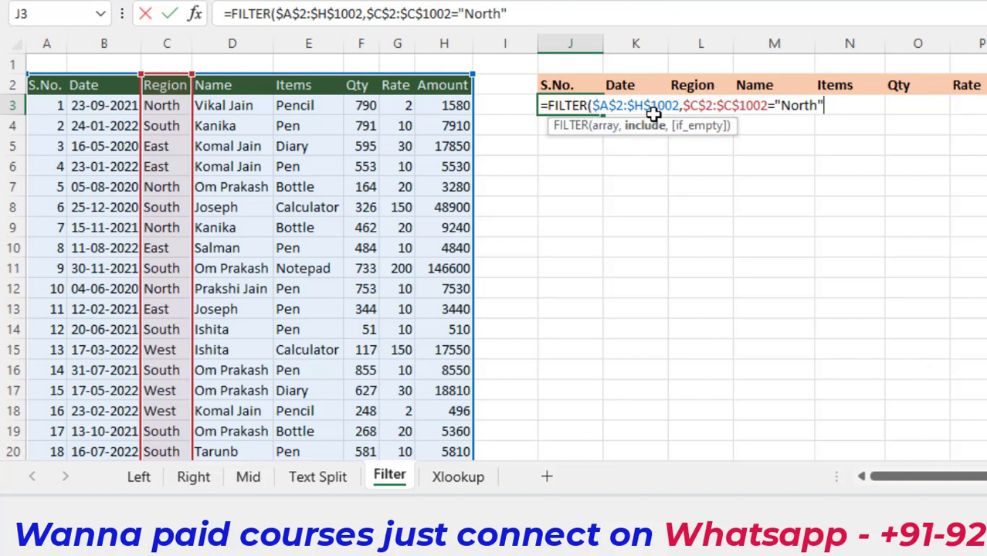
{"action": "type", "text": ")"}
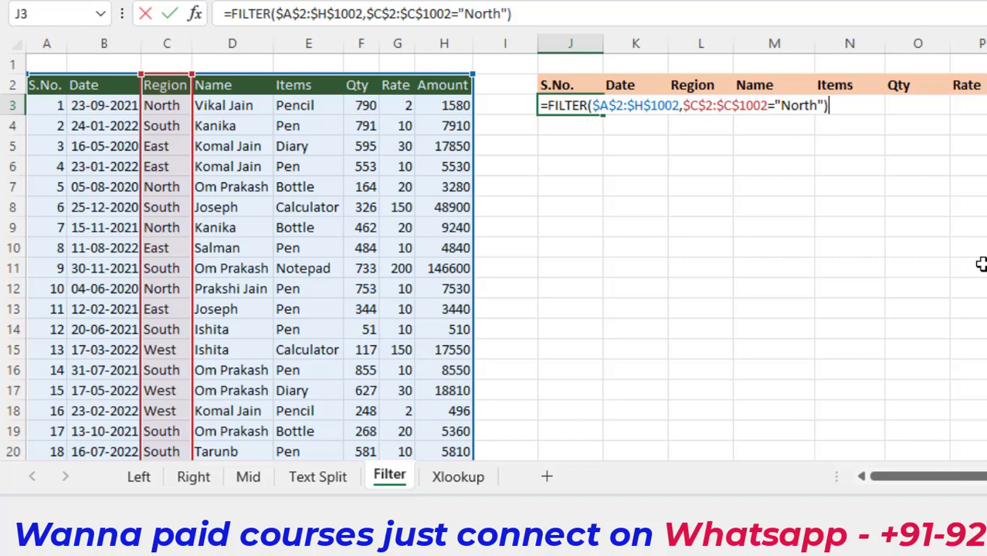
{"action": "key", "text": "Return"}
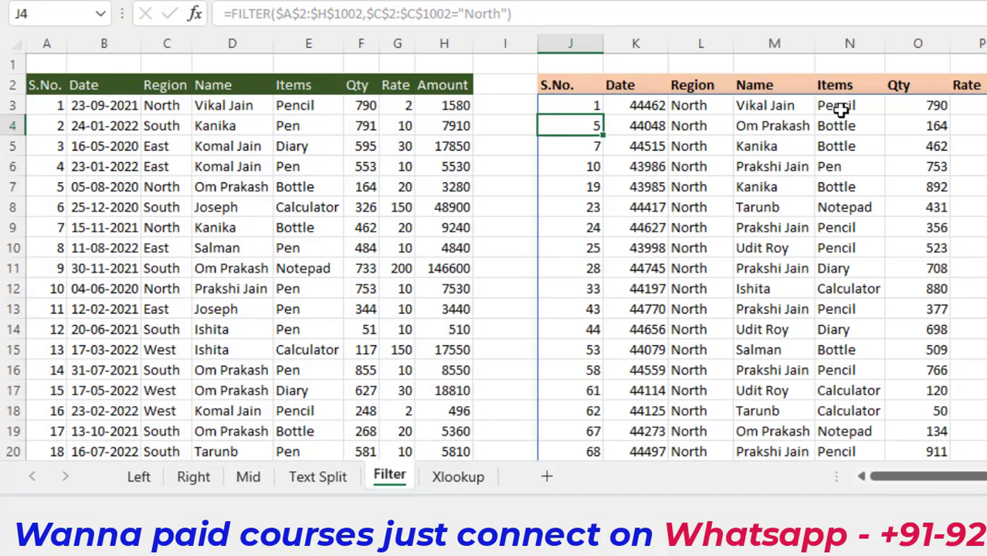
{"action": "left_click_drag", "start_coordinate": [707, 104], "coordinate": [696, 452]}
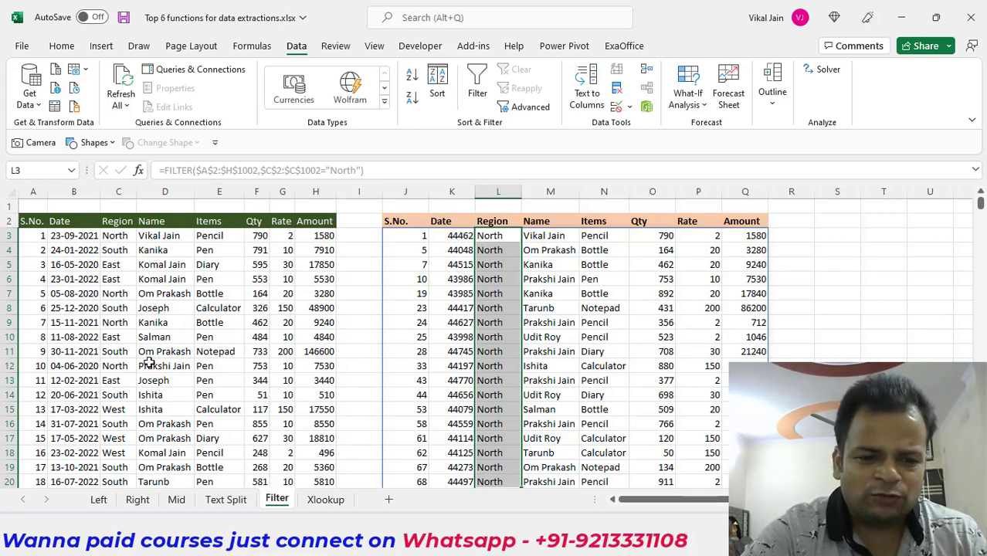
{"action": "scroll", "coordinate": [160, 384], "scroll_direction": "down", "scroll_amount": 5}
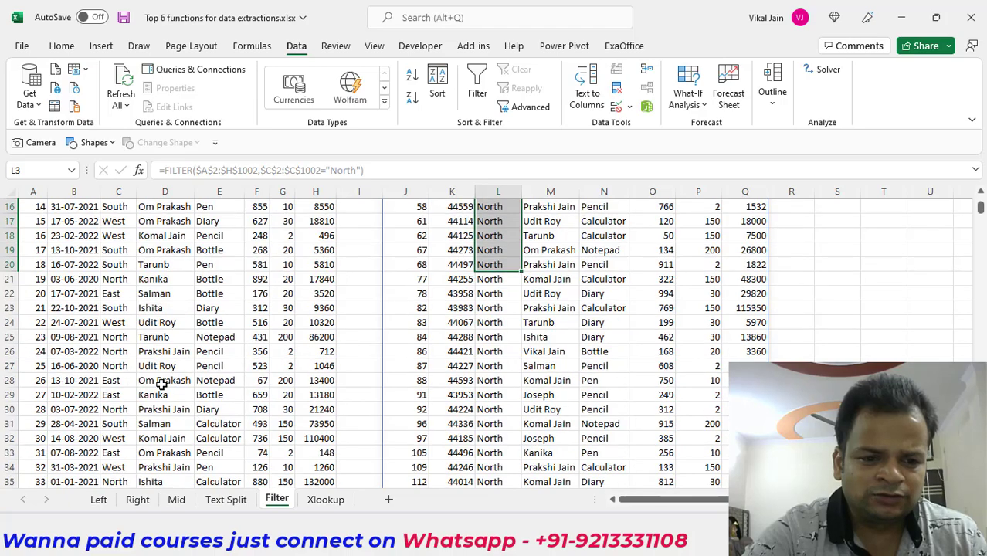
{"action": "scroll", "coordinate": [162, 408], "scroll_direction": "down", "scroll_amount": 2}
{"action": "left_click", "coordinate": [162, 409]}
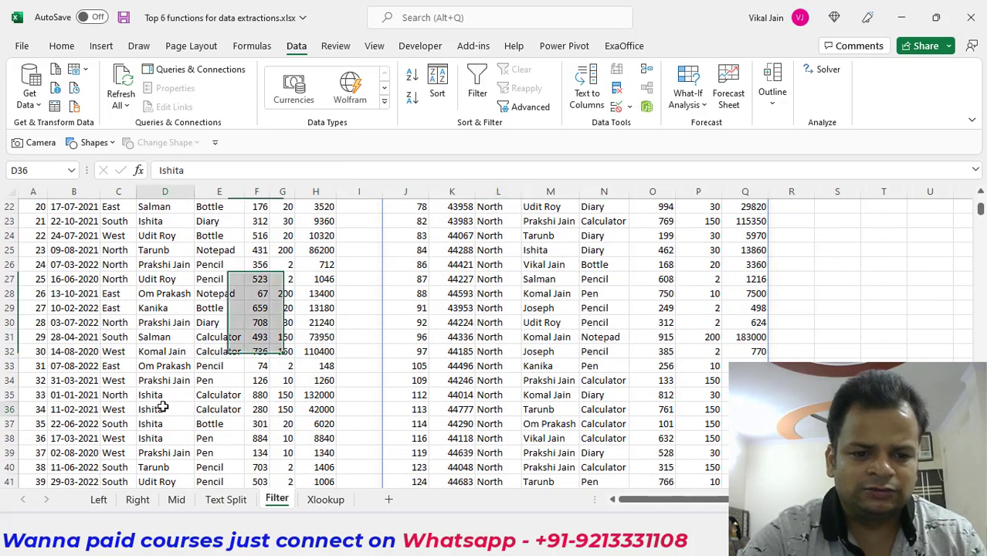
{"action": "key", "text": "ctrl+Up"}
{"action": "key", "text": "Left"}
{"action": "key", "text": "Left"}
{"action": "key", "text": "Left"}
{"action": "key", "text": "ctrl+shift+Right"}
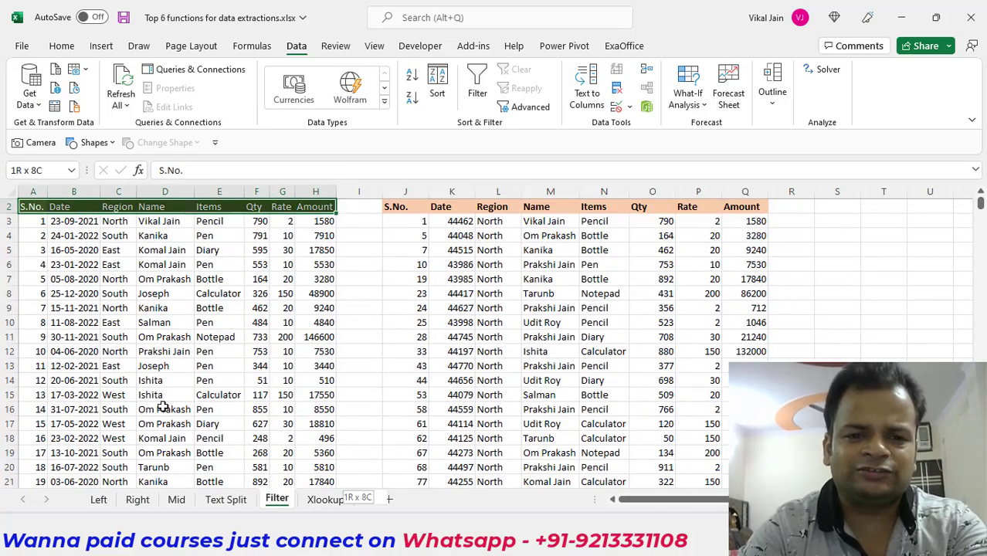
{"action": "key", "text": "ctrl+shift+Down"}
{"action": "key", "text": "ctrl+shift+l"}
{"action": "key", "text": "ctrl+BackSpace"}
{"action": "key", "text": "Right"}
{"action": "key", "text": "Right"}
{"action": "key", "text": "Right"}
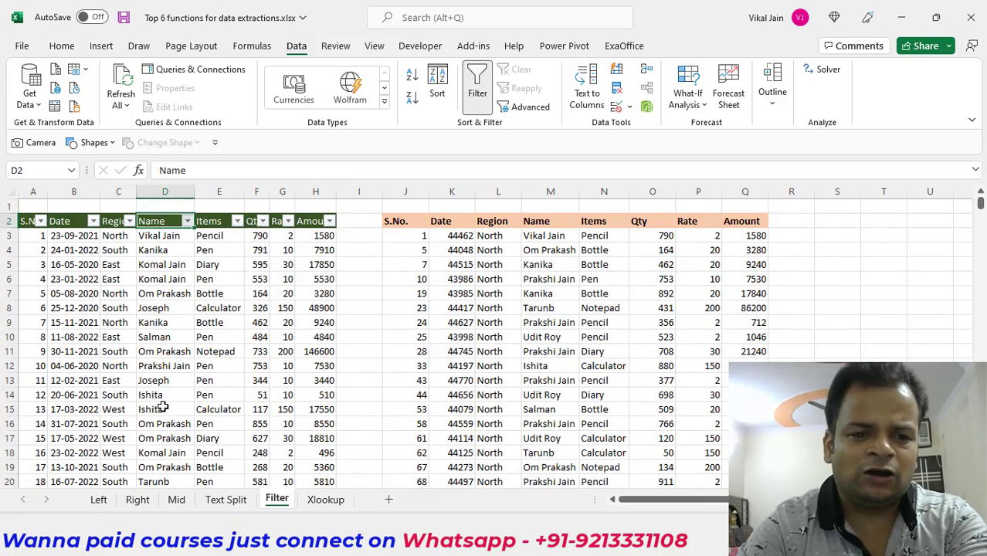
{"action": "key", "text": "alt+Down"}
{"action": "key", "text": "Tab"}
{"action": "key", "text": "space"}
{"action": "key", "text": "Down"}
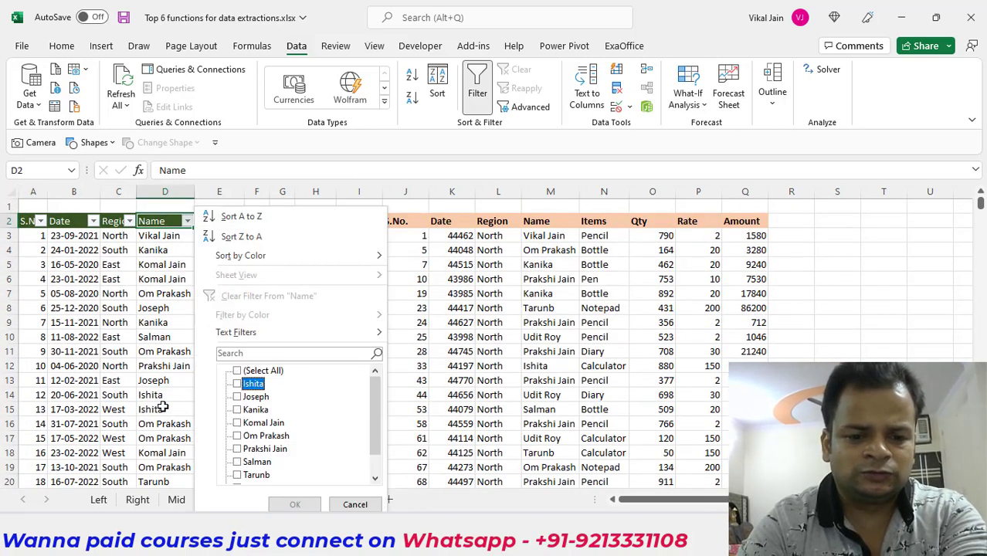
{"action": "key", "text": "Down"}
{"action": "key", "text": "Down"}
{"action": "key", "text": "Down"}
{"action": "key", "text": "Down"}
{"action": "key", "text": "Down"}
{"action": "key", "text": "Down"}
{"action": "key", "text": "Down"}
{"action": "key", "text": "Down"}
{"action": "key", "text": "Down"}
{"action": "key", "text": "space"}
{"action": "key", "text": "Return"}
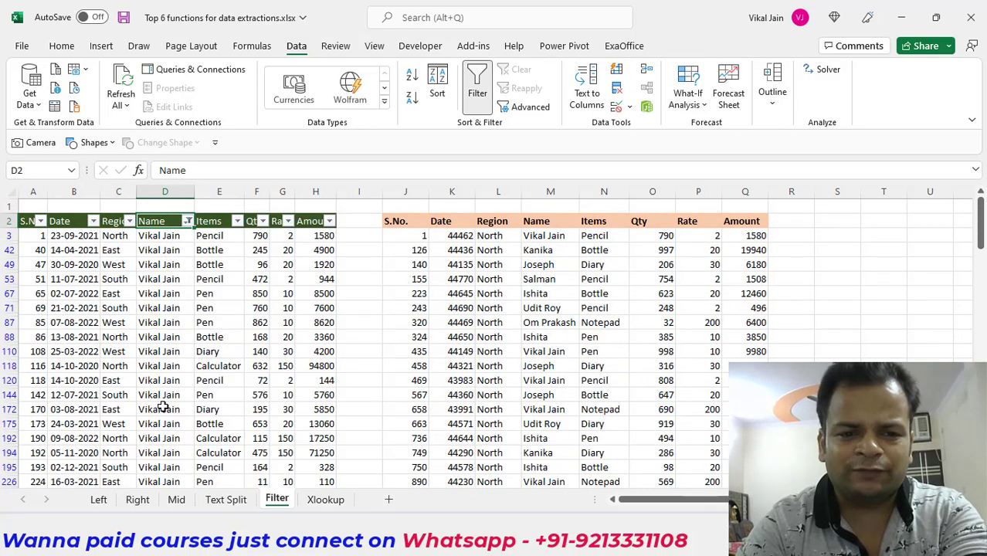
{"action": "key", "text": "Down"}
{"action": "key", "text": "Left"}
{"action": "key", "text": "Down"}
{"action": "key", "text": "Right"}
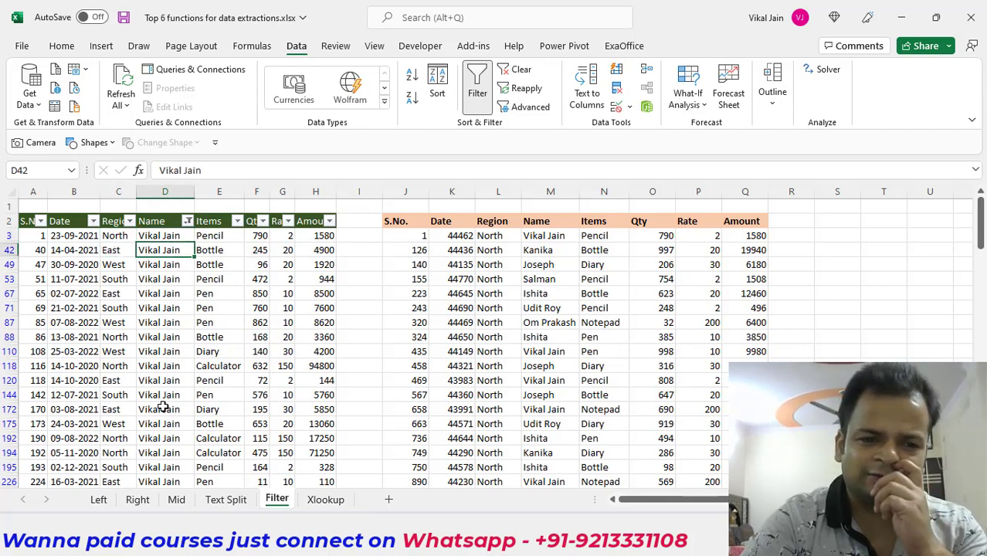
{"action": "key", "text": "Left"}
{"action": "key", "text": "Right"}
{"action": "key", "text": "Left"}
{"action": "key", "text": "Right"}
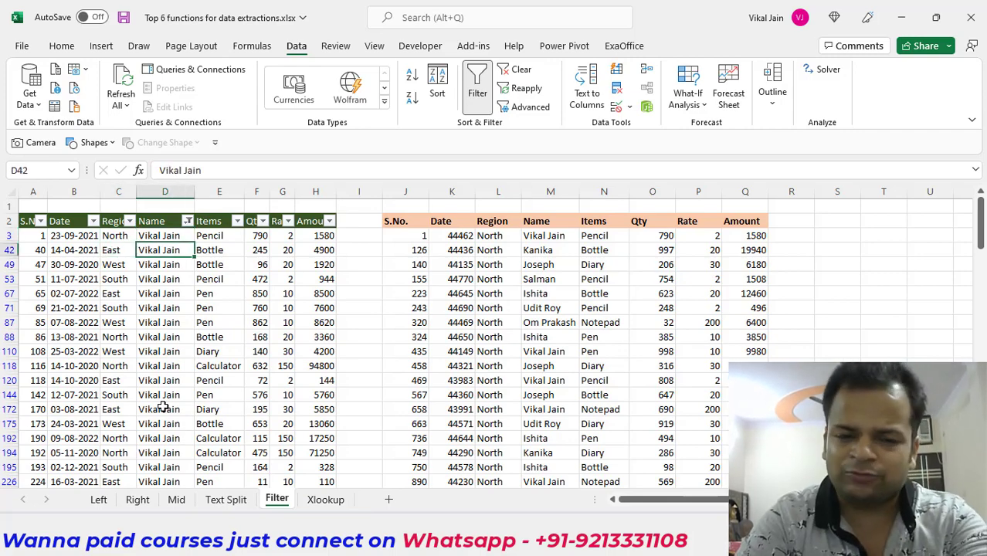
{"action": "key", "text": "alt+a+c"}
{"action": "key", "text": "ctrl+shift+l"}
{"action": "key", "text": "Left"}
{"action": "key", "text": "ctrl+Up"}
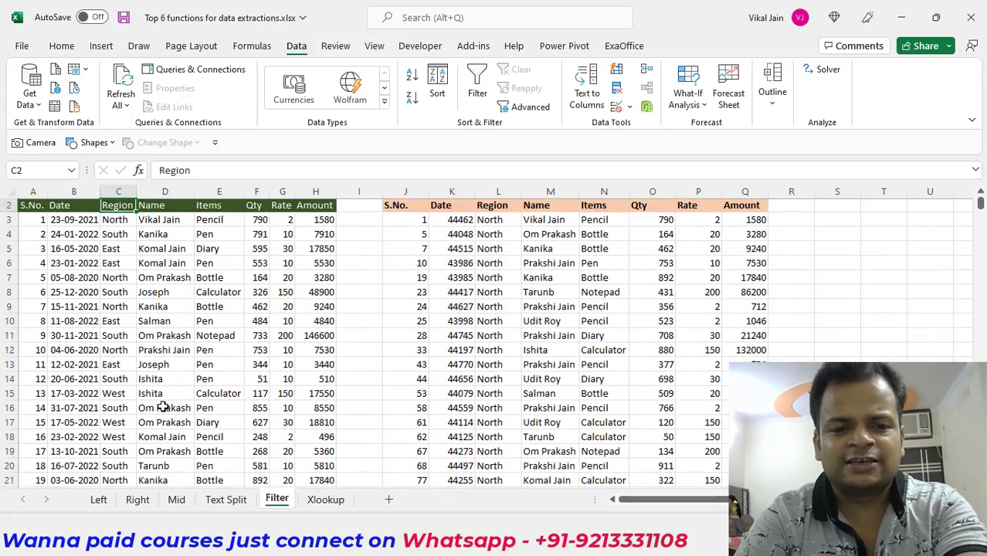
{"action": "key", "text": "Up"}
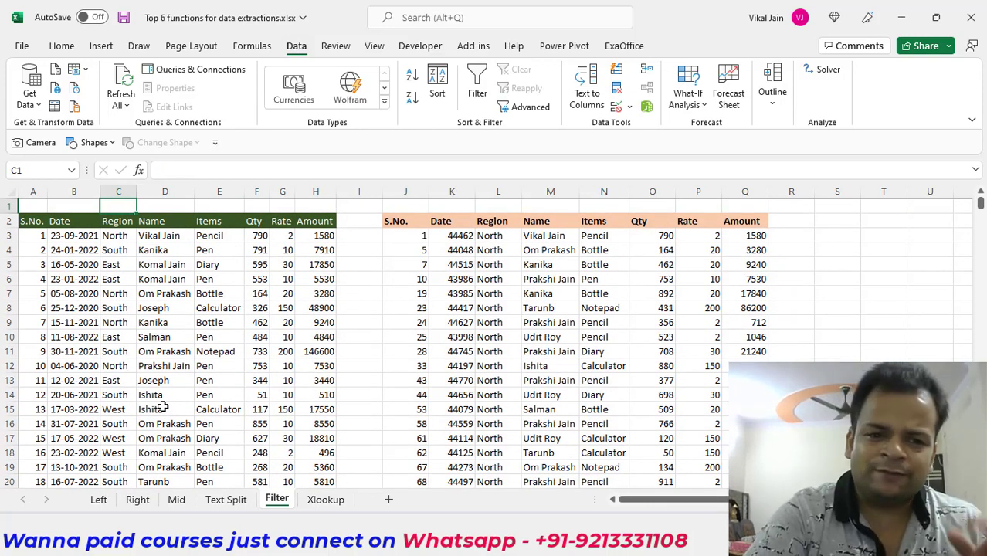
{"action": "key", "text": "Right"}
{"action": "key", "text": "Right"}
{"action": "key", "text": "Right"}
{"action": "key", "text": "Right"}
{"action": "key", "text": "Right"}
{"action": "key", "text": "Right"}
{"action": "key", "text": "Right"}
{"action": "key", "text": "Right"}
{"action": "key", "text": "Right"}
{"action": "key", "text": "Right"}
{"action": "key", "text": "Right"}
{"action": "key", "text": "Right"}
{"action": "key", "text": "Right"}
{"action": "key", "text": "Right"}
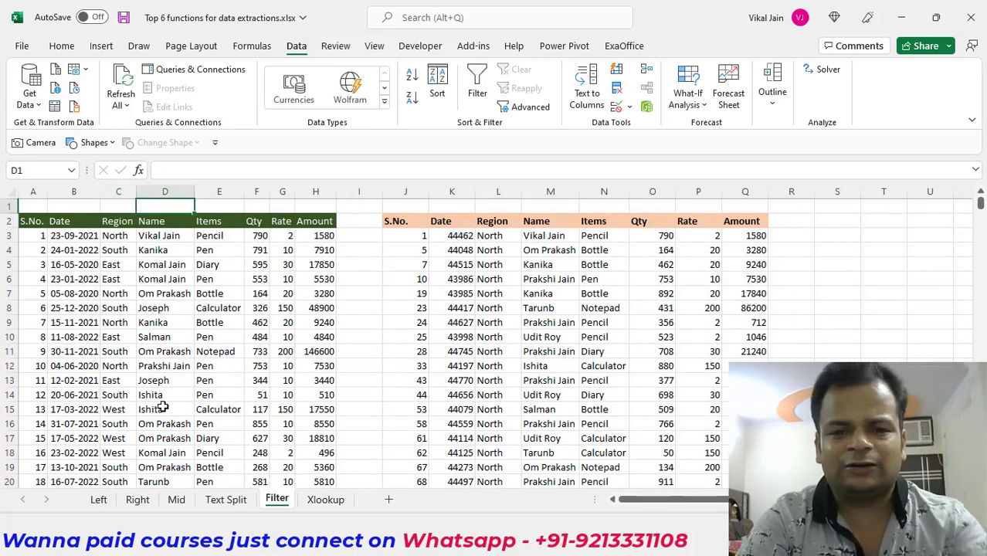
- Copy the criteria $C$2:$C$1002="North" out of J3's FILTER formula, leaving J3 unchanged
{"action": "key", "text": "Down"}
{"action": "key", "text": "Down"}
{"action": "key", "text": "Left"}
{"action": "key", "text": "Left"}
{"action": "key", "text": "Left"}
{"action": "key", "text": "Left"}
{"action": "key", "text": "Left"}
{"action": "key", "text": "Left"}
{"action": "key", "text": "Left"}
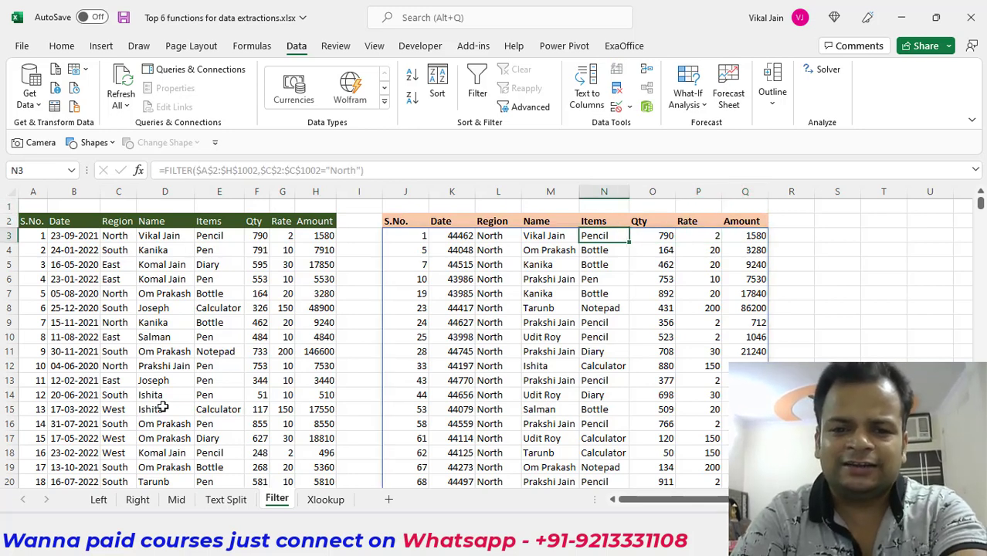
{"action": "key", "text": "F2"}
{"action": "key", "text": "Left"}
{"action": "key", "text": "Left"}
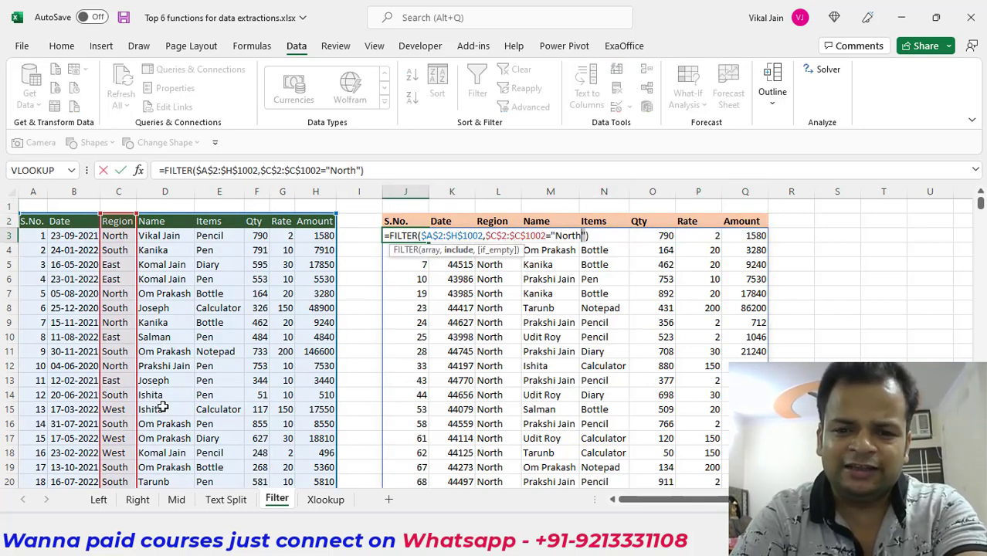
{"action": "key", "text": "shift+Left"}
{"action": "key", "text": "shift+Left"}
{"action": "key", "text": "shift+Left"}
{"action": "key", "text": "shift+Left"}
{"action": "key", "text": "shift+Left"}
{"action": "key", "text": "shift+Left"}
{"action": "key", "text": "shift+Left"}
{"action": "key", "text": "shift+Left"}
{"action": "key", "text": "shift+Left"}
{"action": "key", "text": "shift+Left"}
{"action": "key", "text": "shift+Left"}
{"action": "key", "text": "shift+Left"}
{"action": "key", "text": "shift+Left"}
{"action": "key", "text": "shift+Left"}
{"action": "key", "text": "shift+Left"}
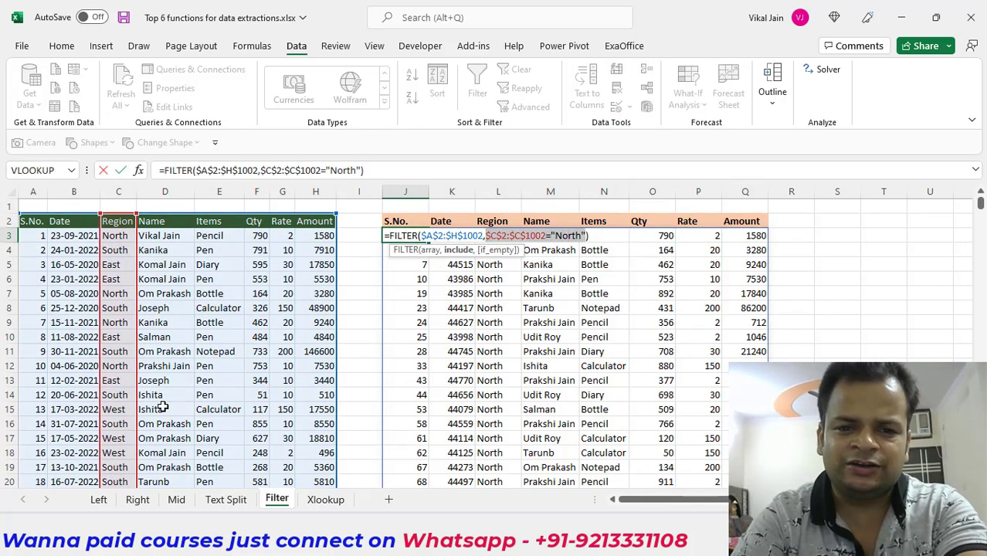
{"action": "key", "text": "Escape"}
- Enter =$C$2:$C$1002="North" in S2, spilling TRUE/FALSE flags compared against the Region column C
{"action": "key", "text": "Right"}
{"action": "key", "text": "Right"}
{"action": "key", "text": "Right"}
{"action": "key", "text": "Right"}
{"action": "key", "text": "Right"}
{"action": "key", "text": "Right"}
{"action": "key", "text": "Right"}
{"action": "key", "text": "Right"}
{"action": "key", "text": "Right"}
{"action": "key", "text": "Up"}
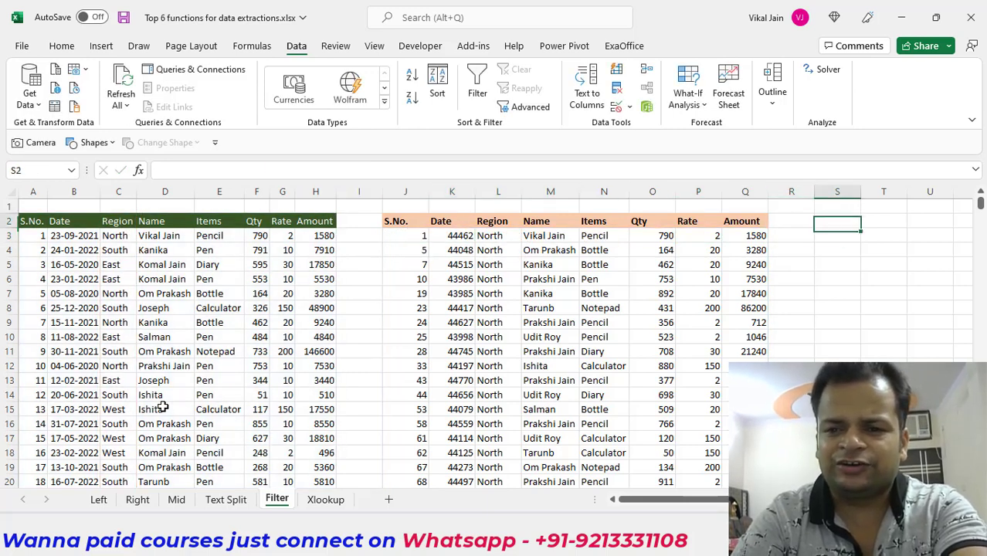
{"action": "type", "text": "$C$2:$C$1002=\"North\""}
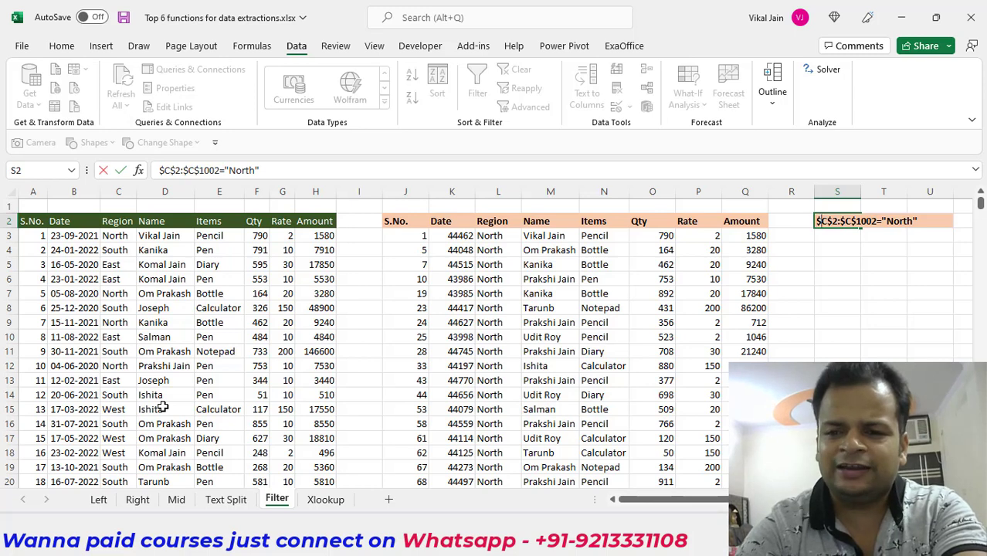
{"action": "type", "text": "="}
{"action": "key", "text": "Return"}
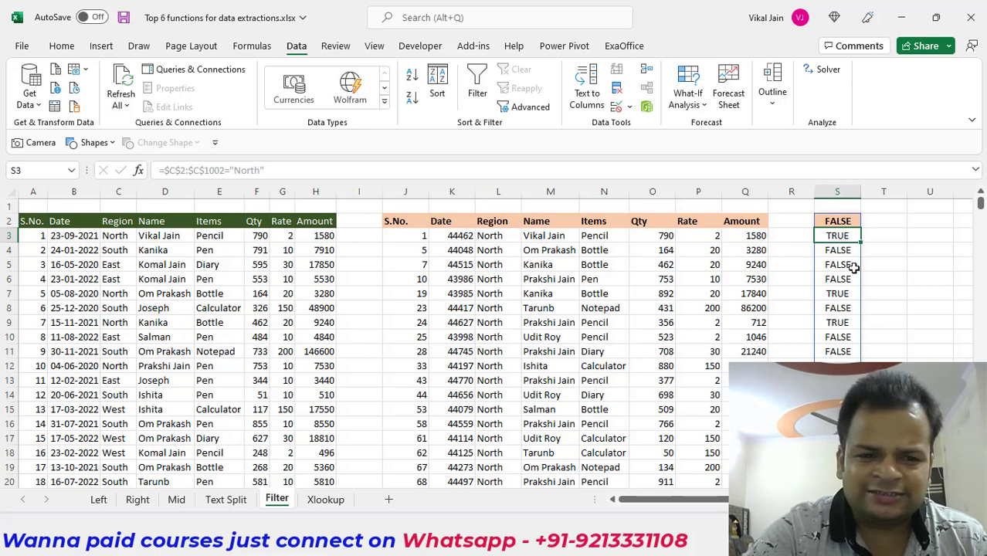
{"action": "left_click", "coordinate": [850, 221]}
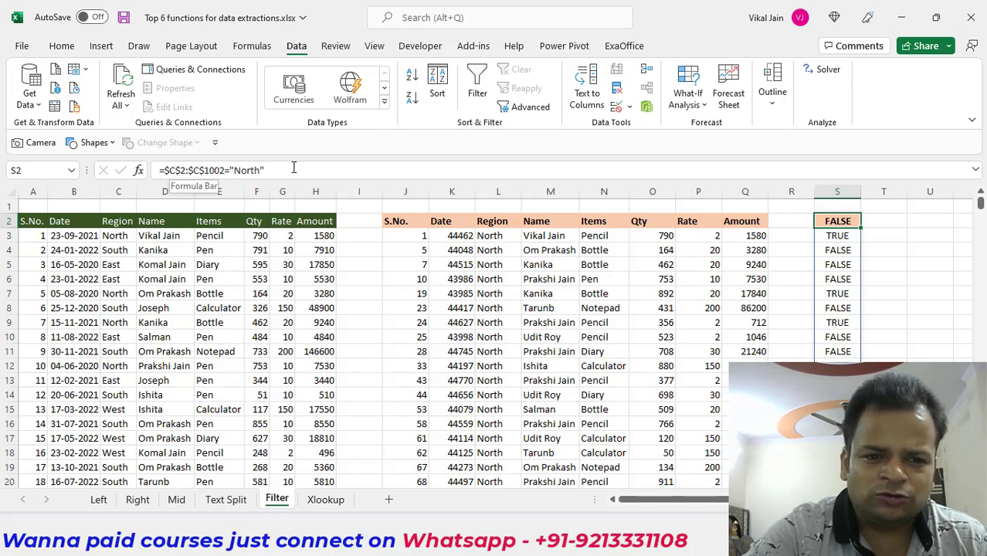
{"action": "left_click", "coordinate": [121, 222]}
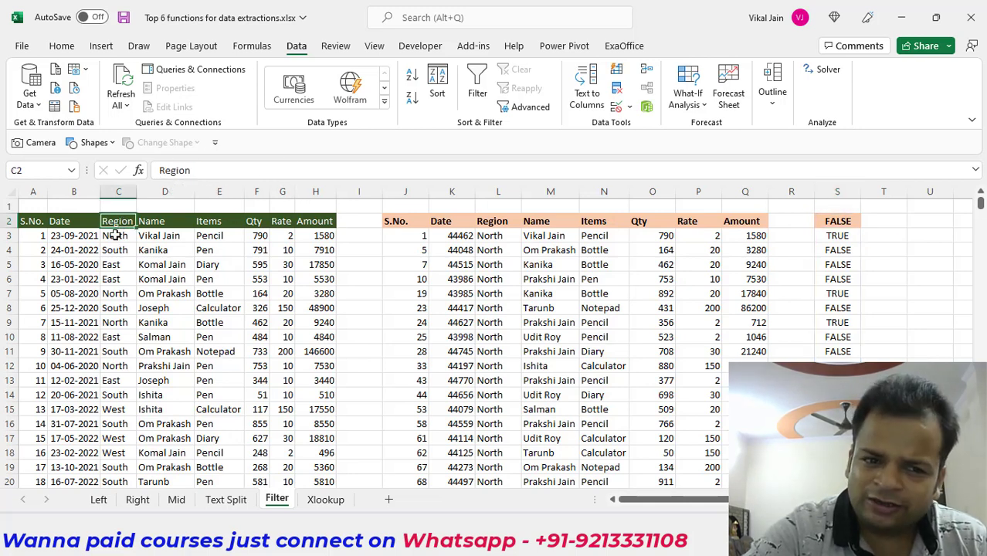
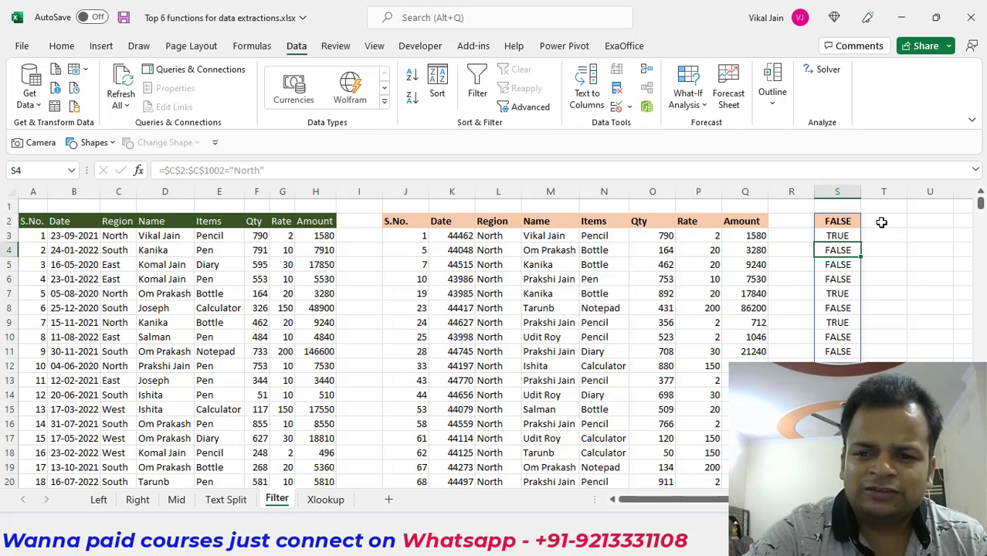
- Copy the S2 Region check formula into T2
{"action": "left_click", "coordinate": [846, 224]}
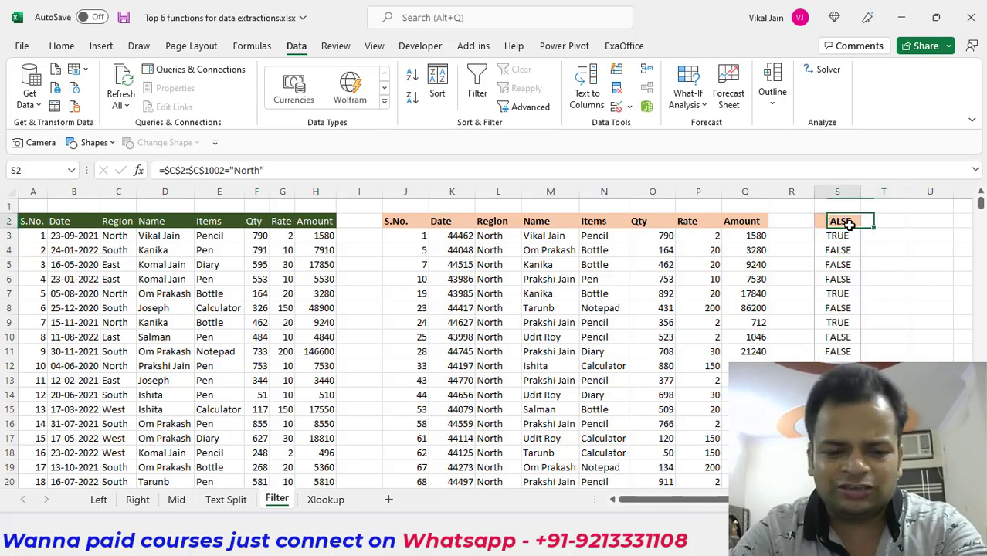
{"action": "key", "text": "F2"}
{"action": "key", "text": "shift+Home"}
{"action": "key", "text": "ctrl+c"}
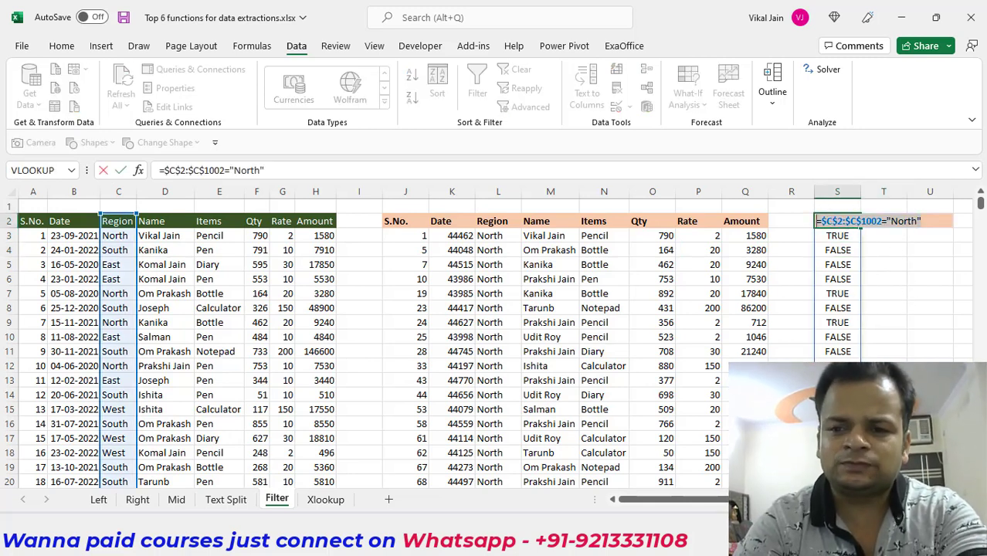
{"action": "key", "text": "Escape"}
{"action": "left_click", "coordinate": [884, 221]}
{"action": "key", "text": "F2"}
{"action": "key", "text": "ctrl+v"}
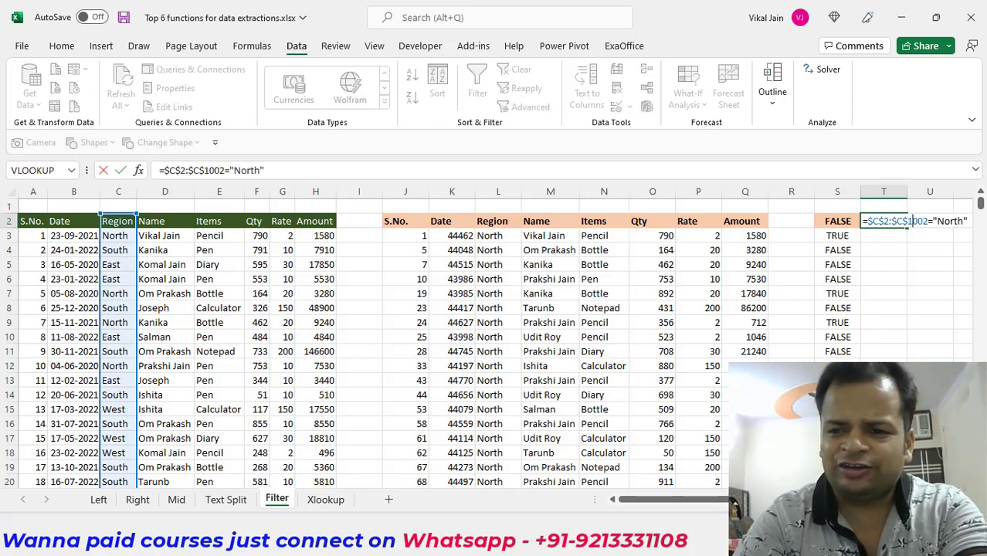
- Change the pasted formula to test column D against the first listed name instead of North
{"action": "key", "text": "BackSpace"}
{"action": "type", "text": "D"}
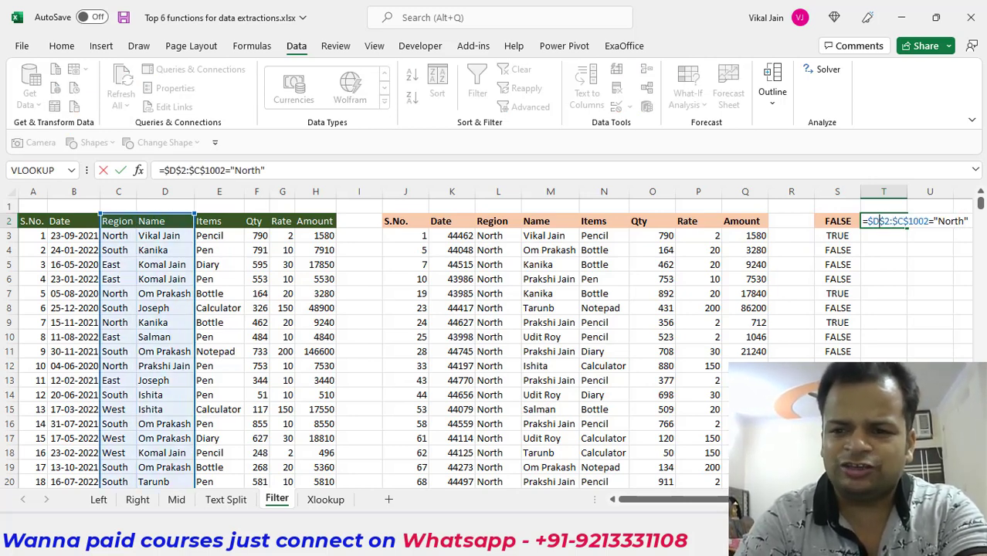
{"action": "key", "text": "BackSpace"}
{"action": "type", "text": "D"}
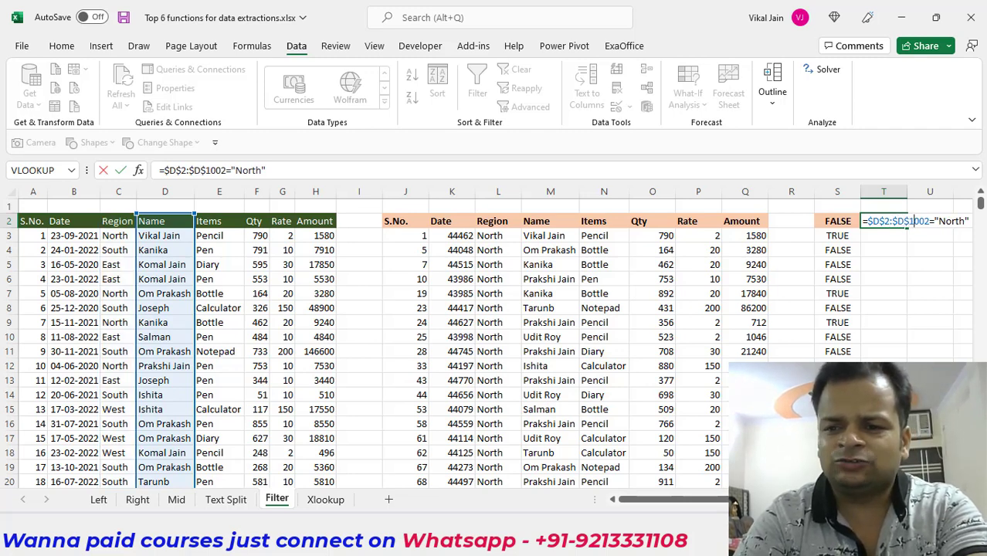
{"action": "key", "text": "shift+Right"}
{"action": "key", "text": "shift+Right"}
{"action": "key", "text": "shift+Right"}
{"action": "key", "text": "shift+Right"}
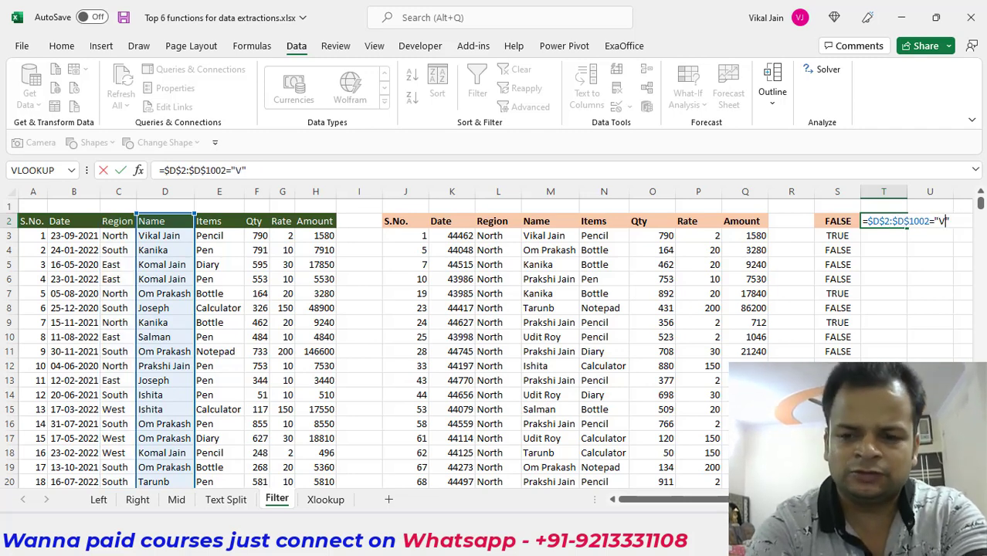
{"action": "key", "text": "Return"}
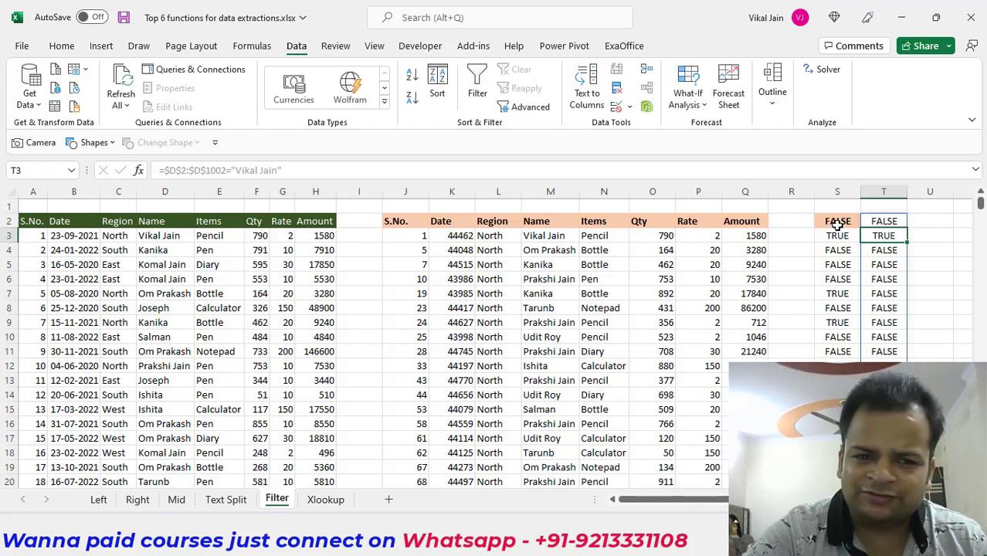
- Check the first two names in the Name column, then select U2
{"action": "left_click", "coordinate": [157, 222]}
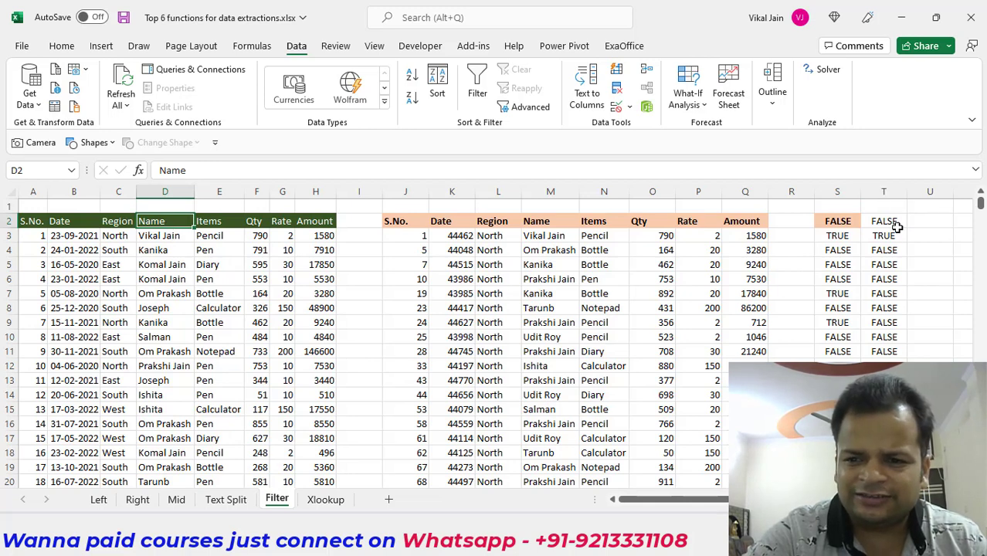
{"action": "left_click", "coordinate": [177, 238]}
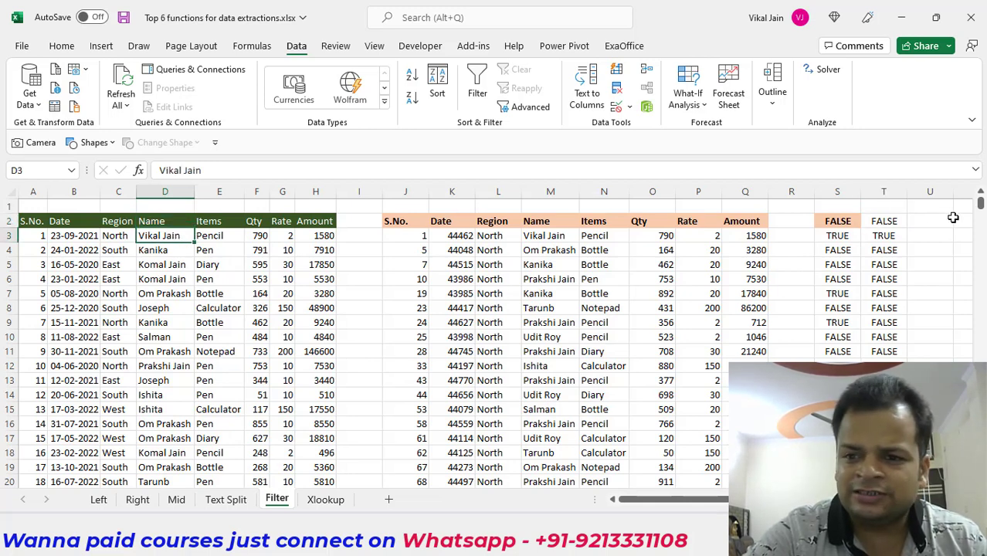
{"action": "left_click", "coordinate": [158, 251]}
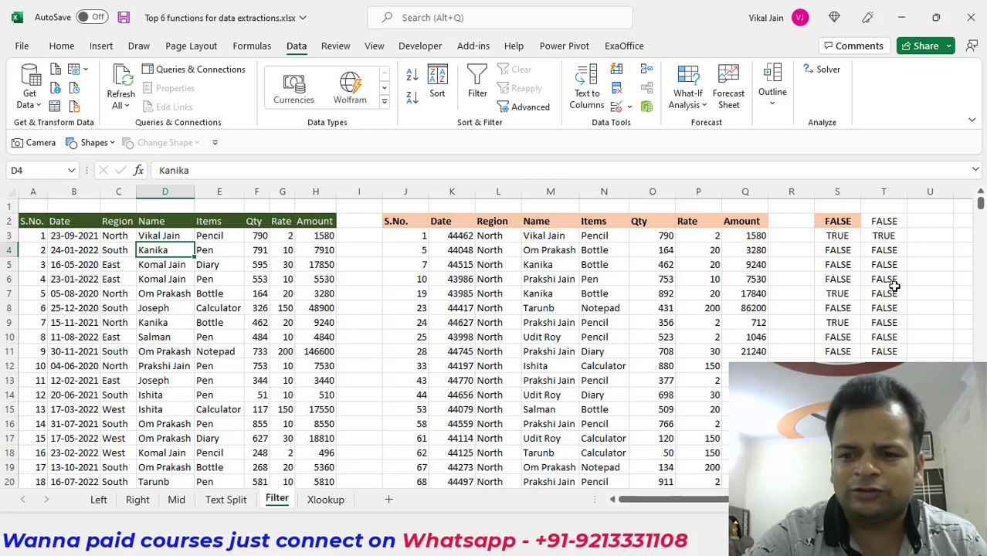
{"action": "left_click", "coordinate": [921, 221]}
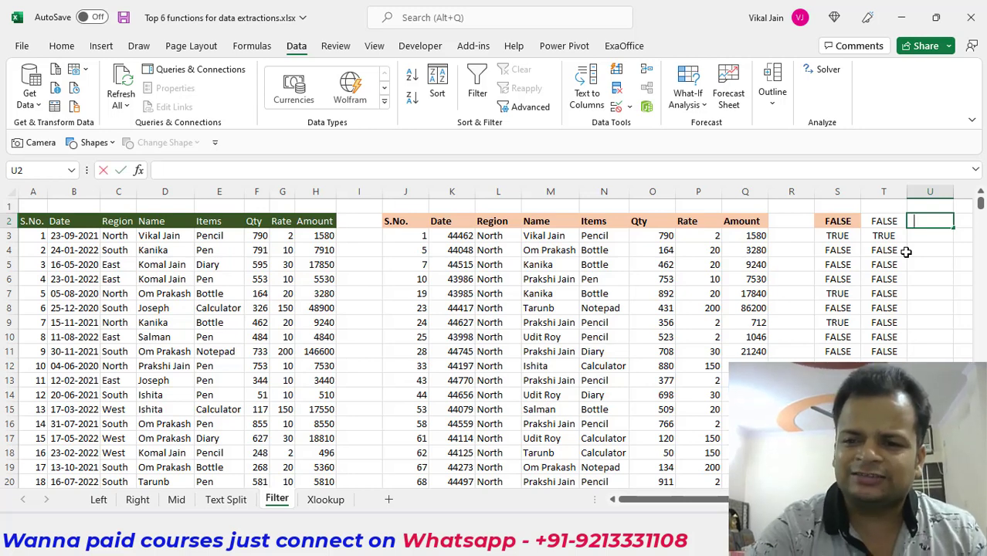
- Enter =S2+T2 in U2, fill it down column U, and check U3
{"action": "type", "text": "="}
{"action": "key", "text": "Left"}
{"action": "key", "text": "Left"}
{"action": "type", "text": "+"}
{"action": "key", "text": "Left"}
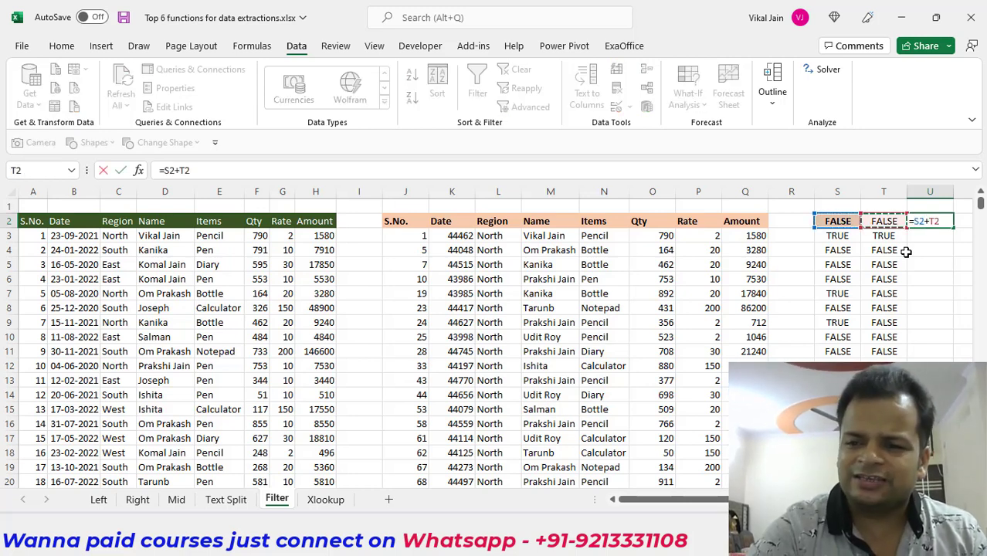
{"action": "key", "text": "ctrl+Return"}
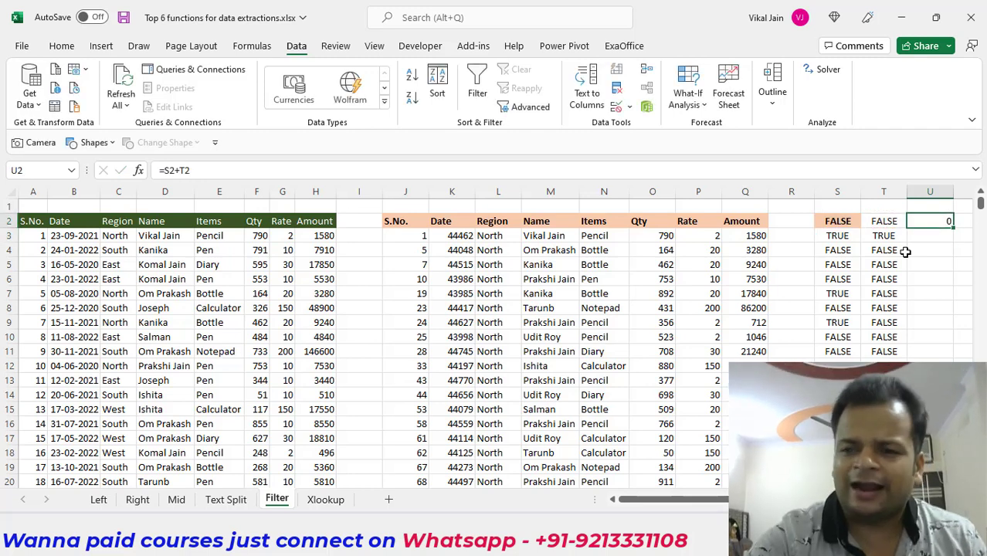
{"action": "double_click", "coordinate": [953, 227]}
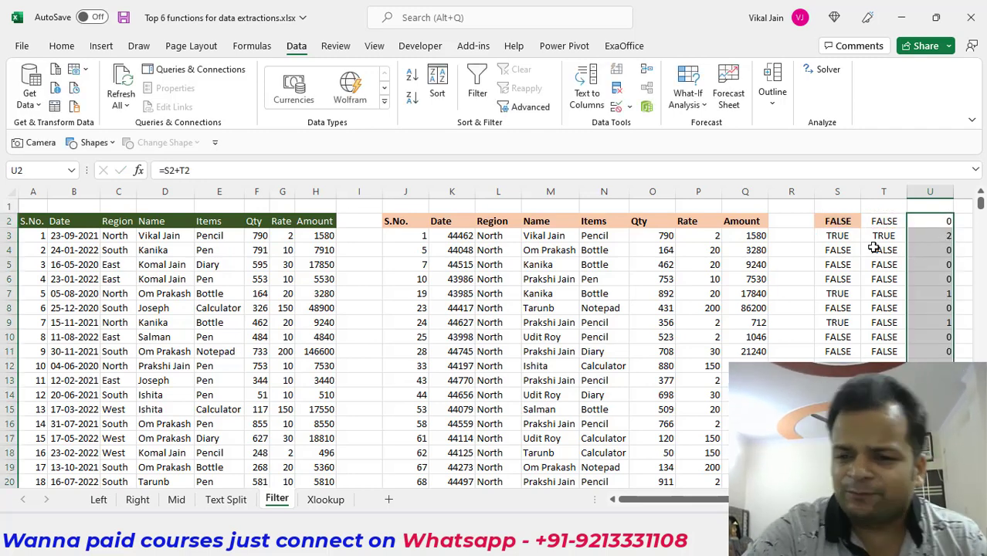
{"action": "left_click", "coordinate": [931, 240]}
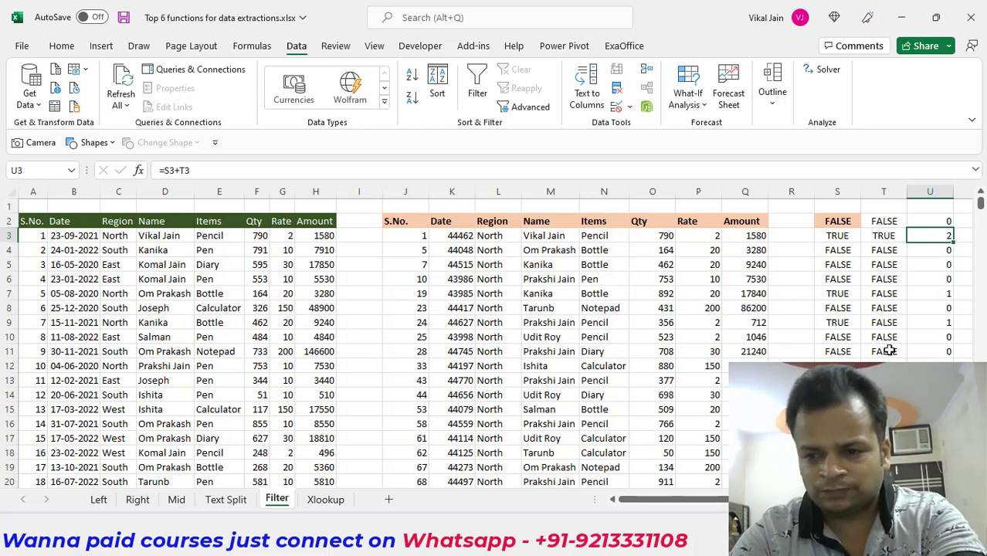
{"action": "double_click", "coordinate": [413, 236]}
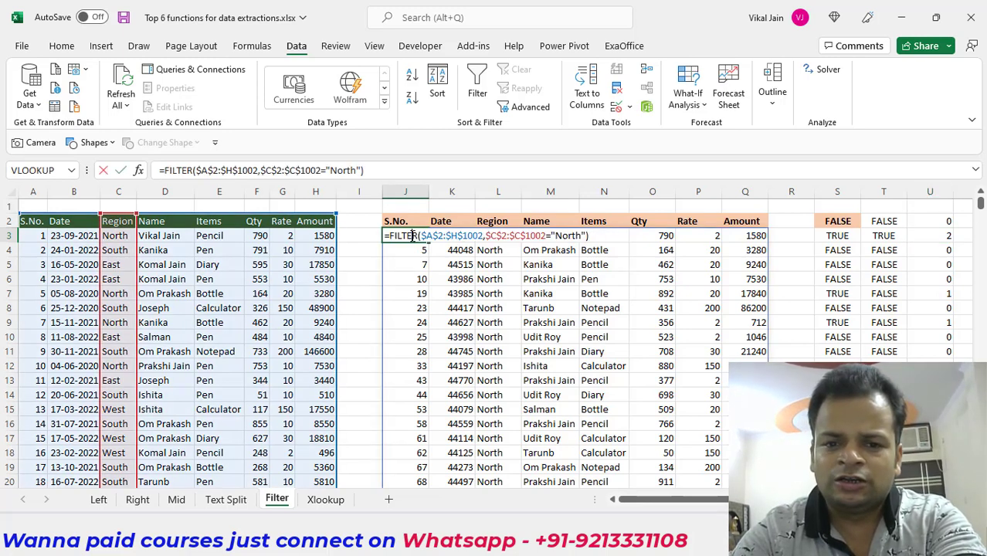
- Bracket J3's North criterion and add a second copy of it joined with +
{"action": "left_click", "coordinate": [486, 236]}
{"action": "type", "text": "("}
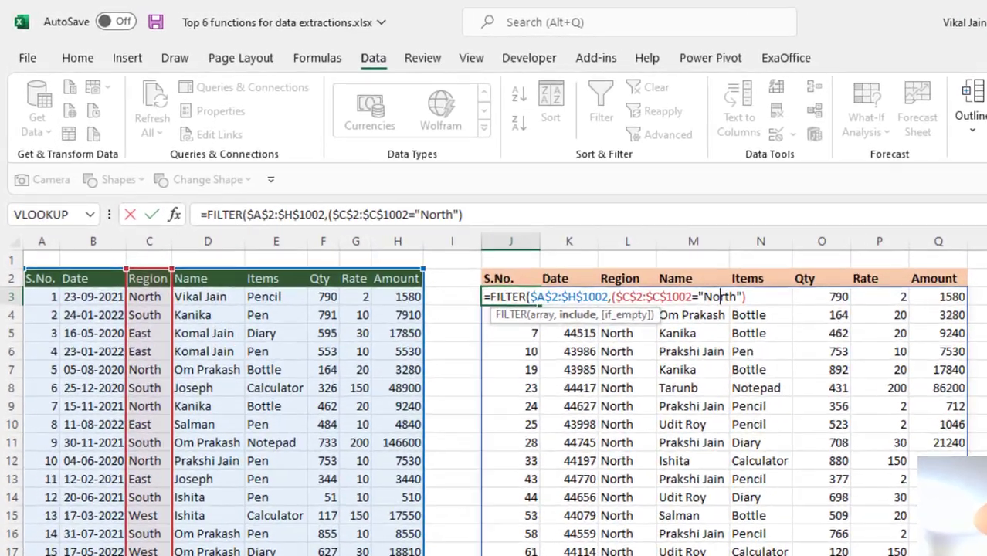
{"action": "left_click", "coordinate": [591, 236]}
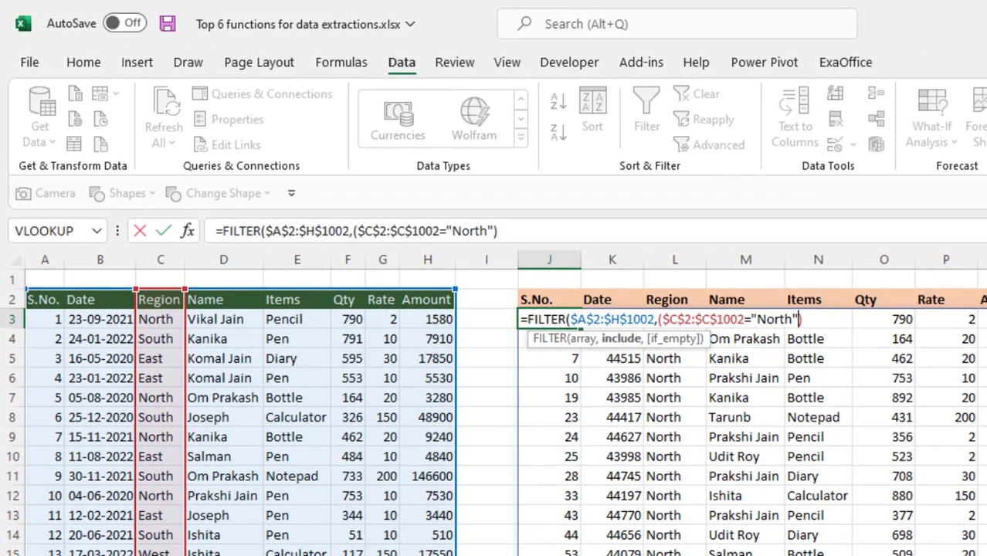
{"action": "type", "text": ")"}
{"action": "key", "text": "shift+Left"}
{"action": "key", "text": "shift+Left"}
{"action": "key", "text": "shift+Left"}
{"action": "key", "text": "shift+Left"}
{"action": "key", "text": "shift+Left"}
{"action": "key", "text": "shift+Left"}
{"action": "key", "text": "shift+Left"}
{"action": "key", "text": "shift+Left"}
{"action": "key", "text": "shift+Left"}
{"action": "key", "text": "shift+Left"}
{"action": "key", "text": "shift+Left"}
{"action": "key", "text": "shift+Left"}
{"action": "key", "text": "shift+Left"}
{"action": "key", "text": "shift+Left"}
{"action": "key", "text": "shift+Left"}
{"action": "key", "text": "shift+Left"}
{"action": "key", "text": "shift+Left"}
{"action": "key", "text": "shift+Left"}
{"action": "key", "text": "shift+Left"}
{"action": "key", "text": "shift+Left"}
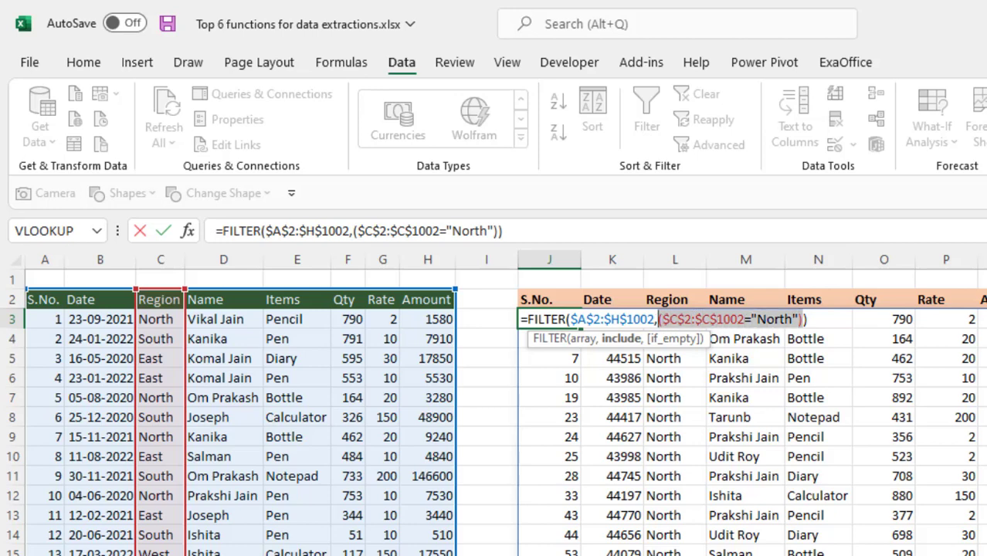
{"action": "key", "text": "Right"}
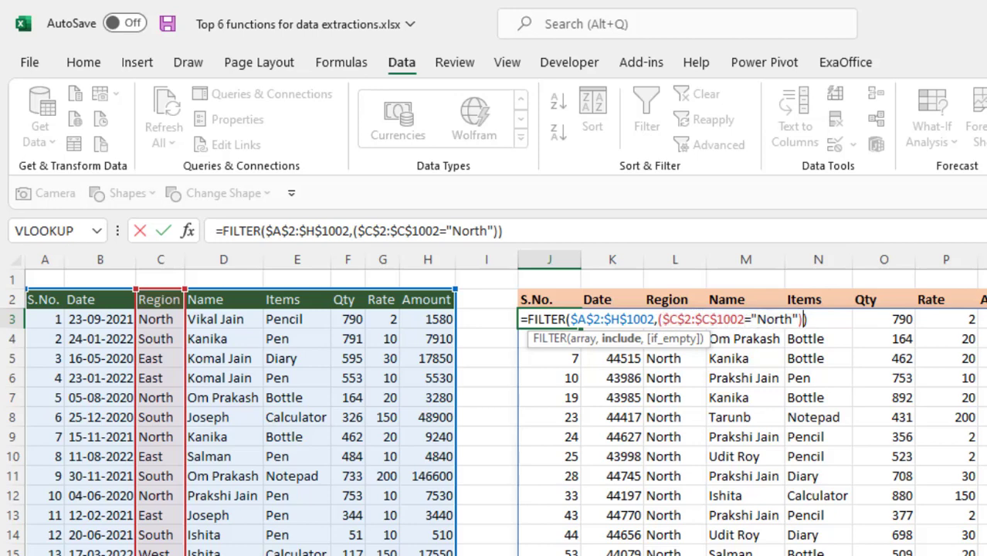
{"action": "type", "text": "+"}
{"action": "type", "text": "($C$2:$C$1002=\"North\")"}
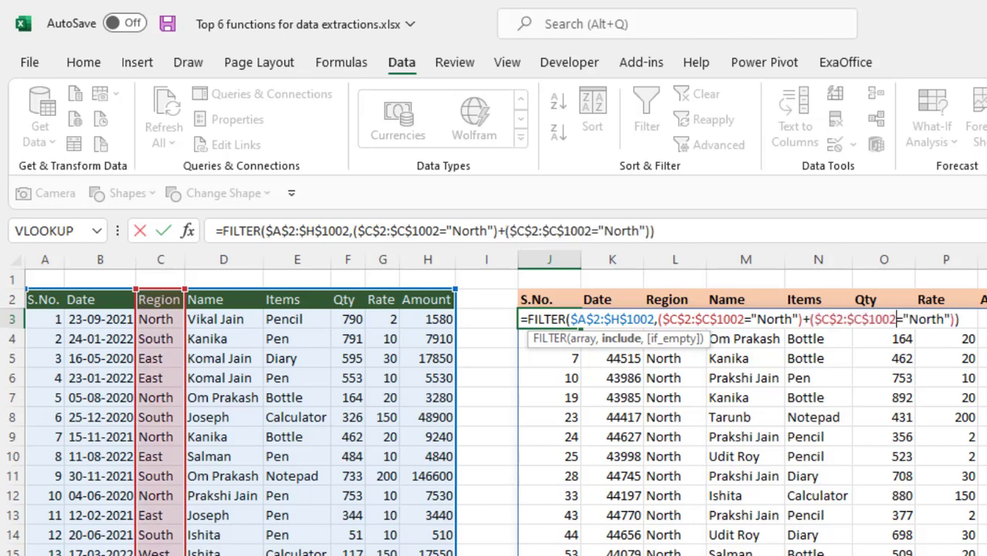
- Point the second criterion at column D and the chosen name, then review the results
{"action": "key", "text": "BackSpace"}
{"action": "type", "text": "D"}
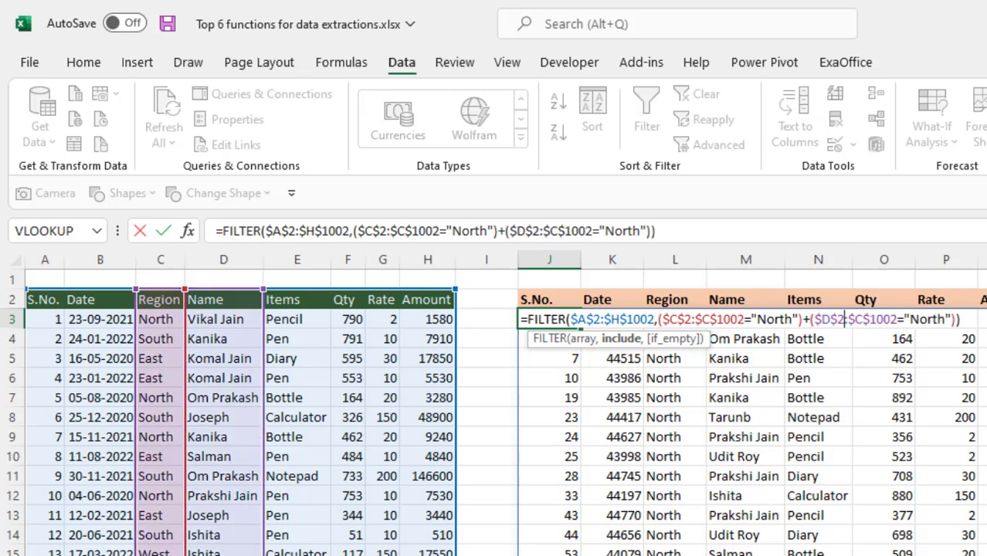
{"action": "key", "text": "Delete"}
{"action": "type", "text": "D"}
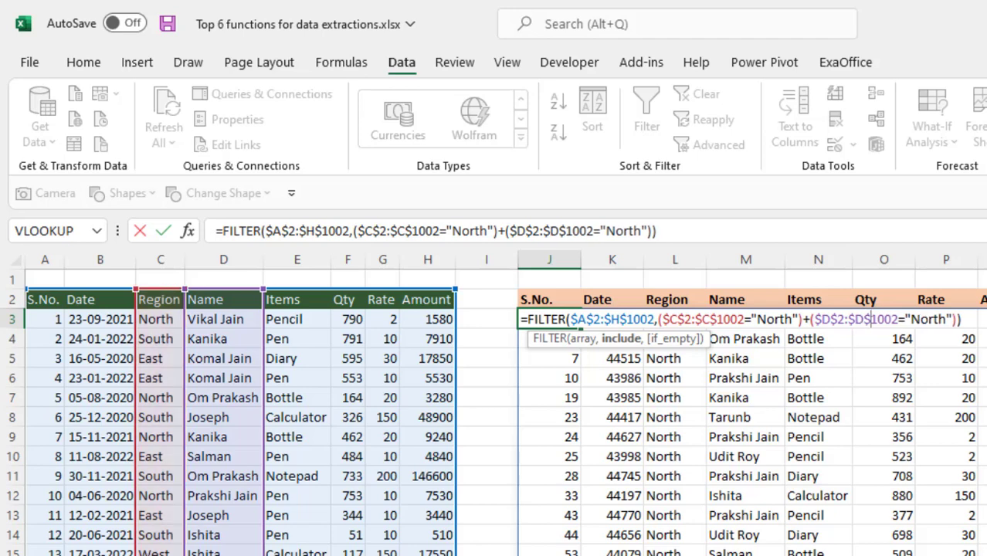
{"action": "key", "text": "shift+Right"}
{"action": "key", "text": "shift+Right"}
{"action": "key", "text": "shift+Right"}
{"action": "key", "text": "shift+Right"}
{"action": "key", "text": "shift+Right"}
{"action": "key", "text": "shift+Right"}
{"action": "key", "text": "ctrl+Return"}
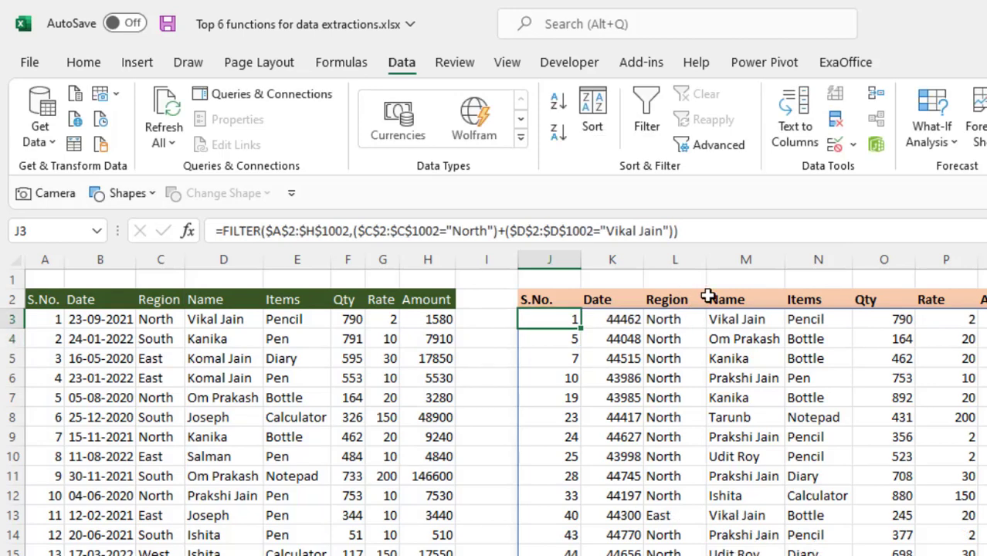
{"action": "left_click", "coordinate": [727, 516]}
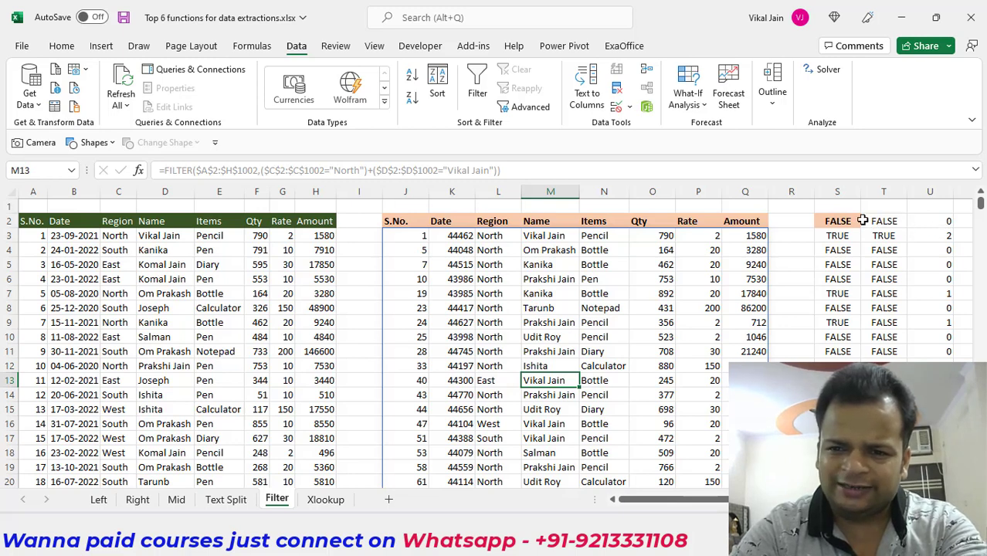
- Change U2 to =S2*T2 and fill it down column U
{"action": "double_click", "coordinate": [918, 222]}
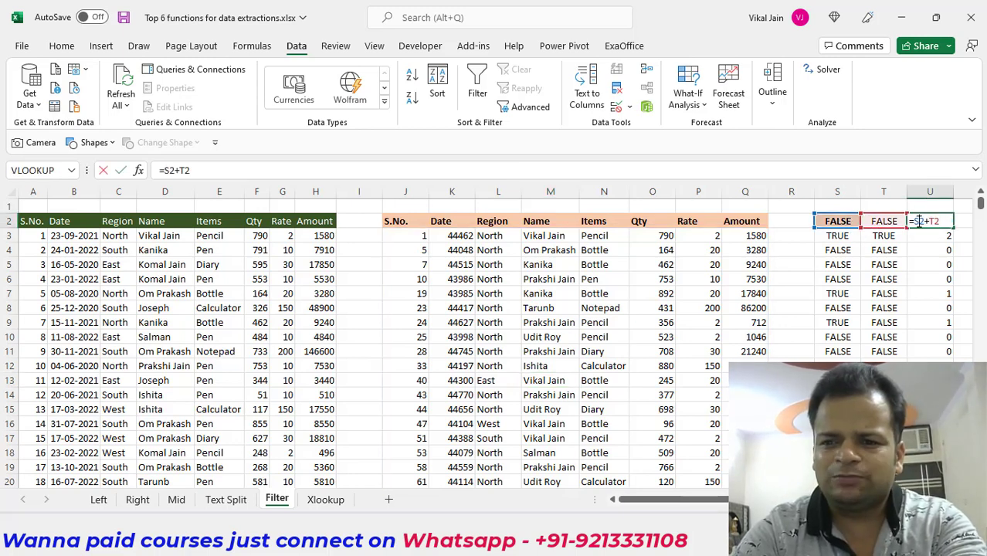
{"action": "key", "text": "BackSpace"}
{"action": "type", "text": "*"}
{"action": "key", "text": "ctrl+Return"}
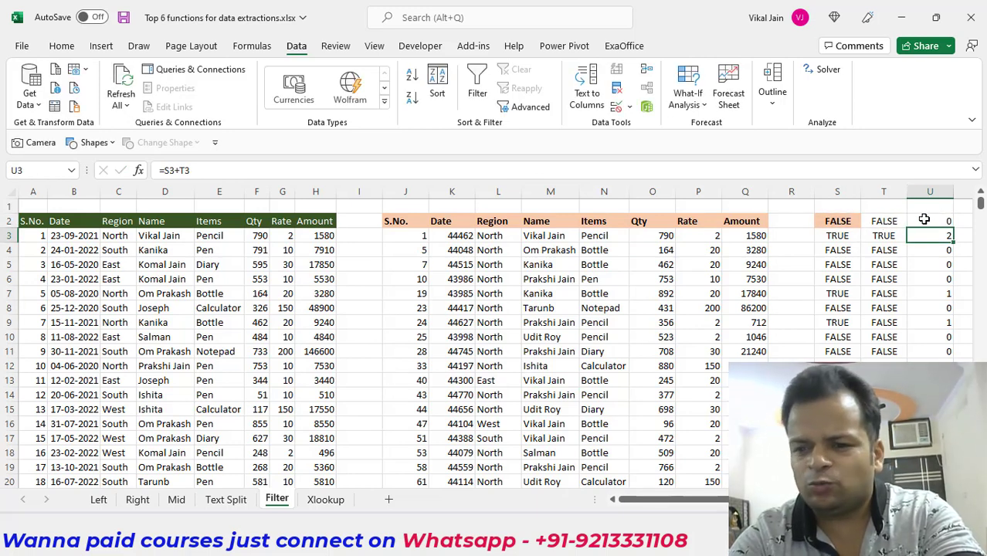
{"action": "left_click", "coordinate": [922, 220]}
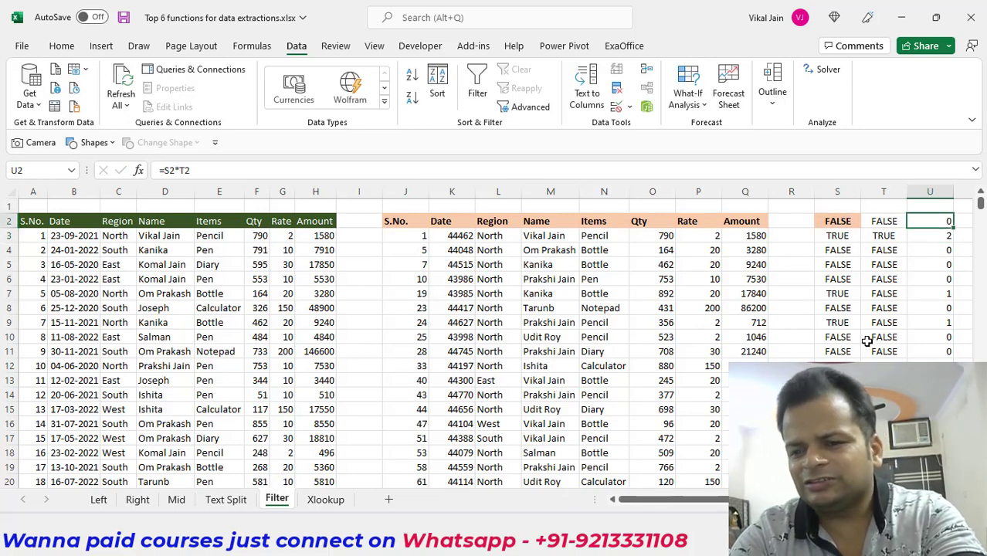
{"action": "double_click", "coordinate": [954, 230]}
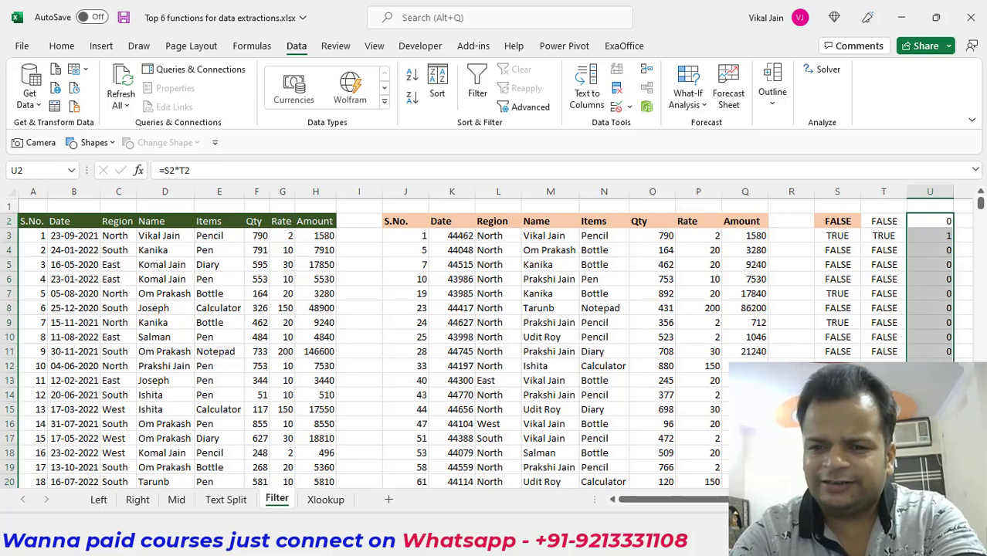
- Replace the + between J3's FILTER conditions with *, then go to the Xlookup sheet
{"action": "double_click", "coordinate": [422, 237]}
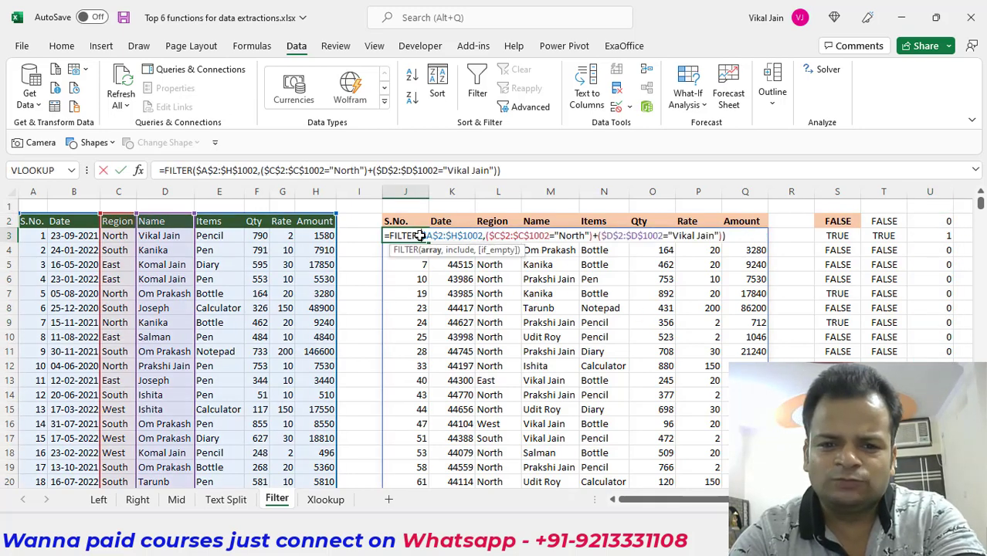
{"action": "left_click", "coordinate": [597, 236]}
{"action": "key", "text": "BackSpace"}
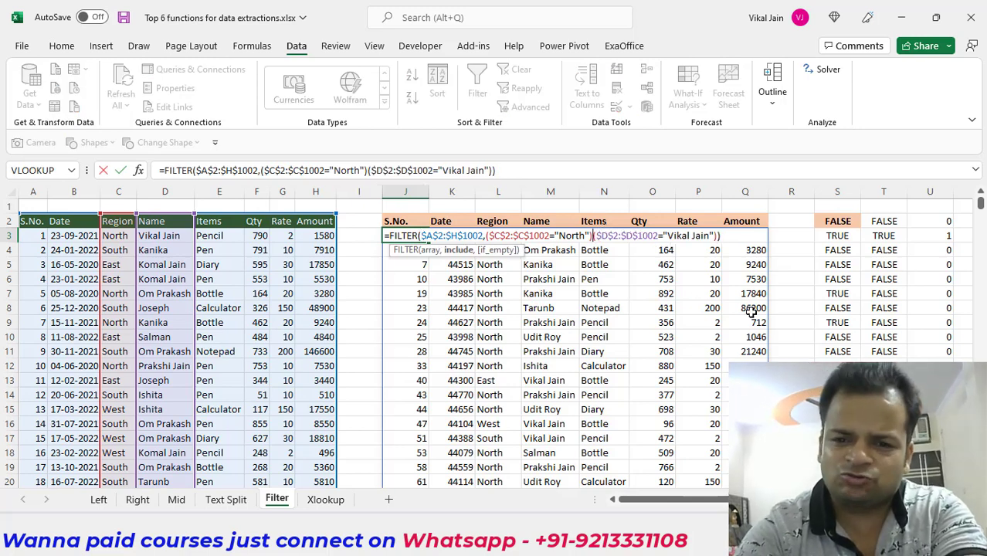
{"action": "type", "text": "*"}
{"action": "key", "text": "Return"}
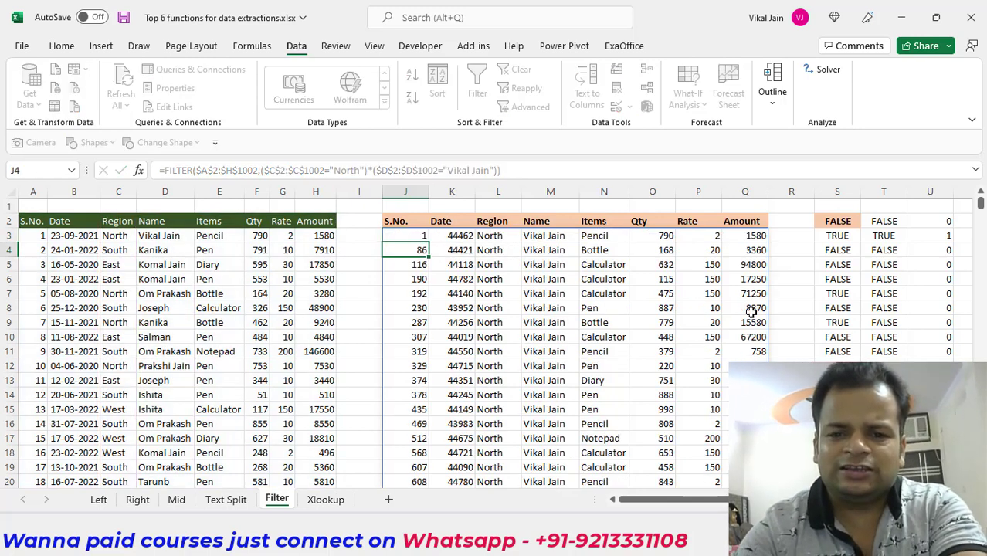
{"action": "left_click", "coordinate": [496, 235]}
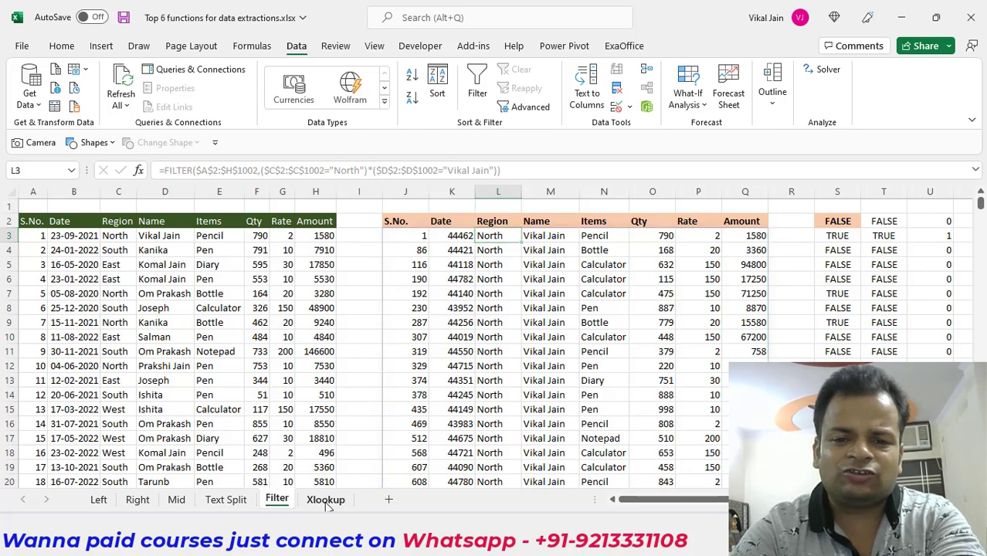
{"action": "left_click", "coordinate": [326, 500]}
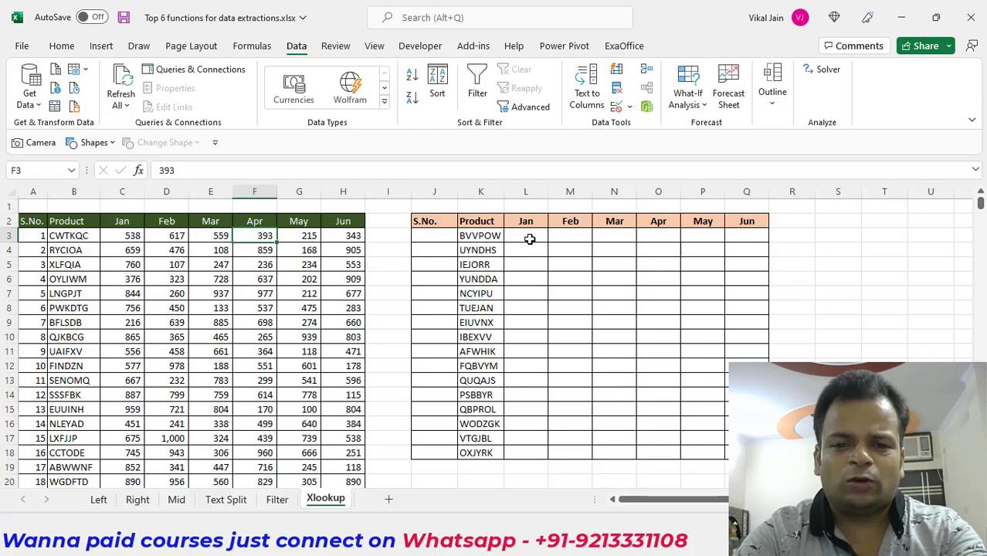
- Start an XLOOKUP in L3 using K3 as lookup value and $B$3:$B$1002 as lookup range
{"action": "left_click", "coordinate": [530, 240]}
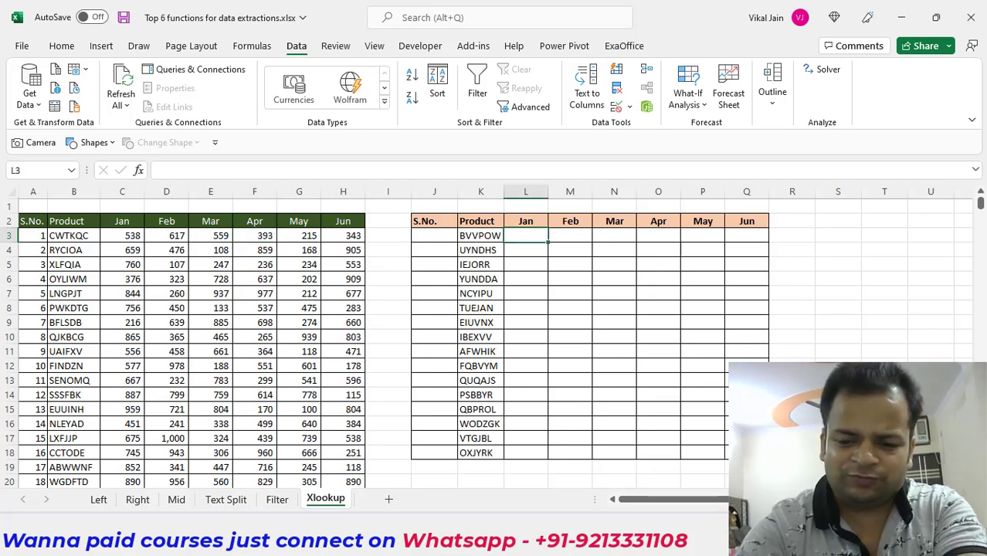
{"action": "type", "text": "=xlo"}
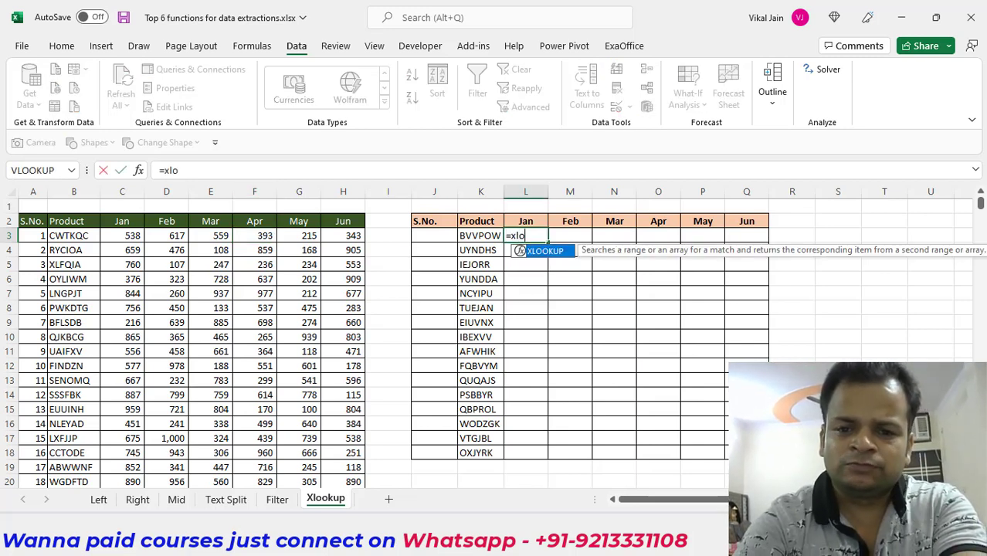
{"action": "key", "text": "Tab"}
{"action": "left_click", "coordinate": [483, 235]}
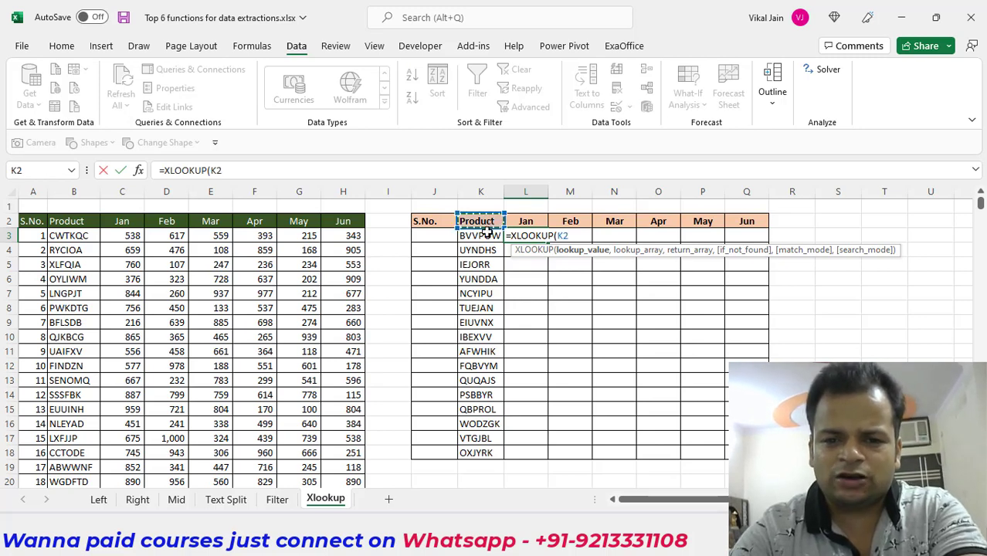
{"action": "type", "text": ","}
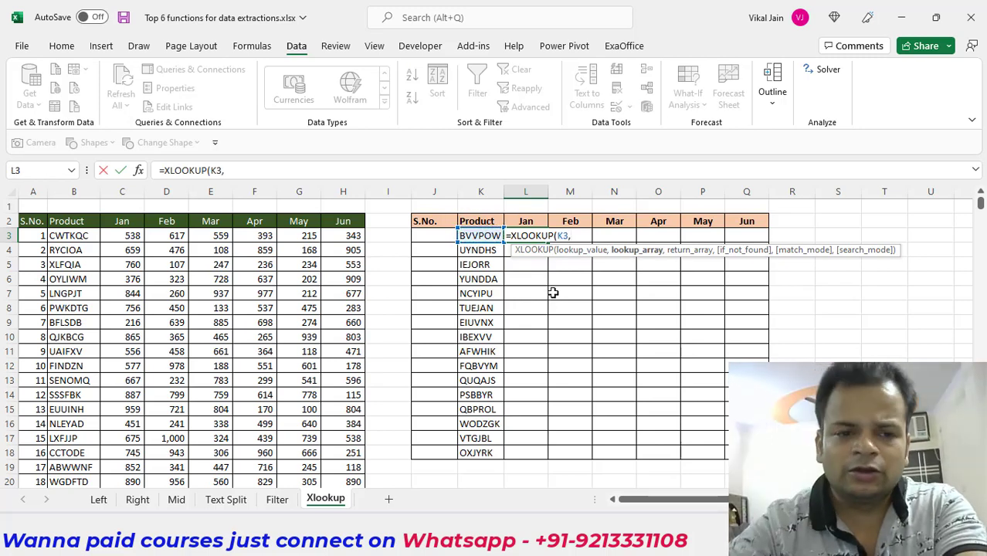
{"action": "left_click", "coordinate": [91, 236]}
{"action": "key", "text": "ctrl+shift+Down"}
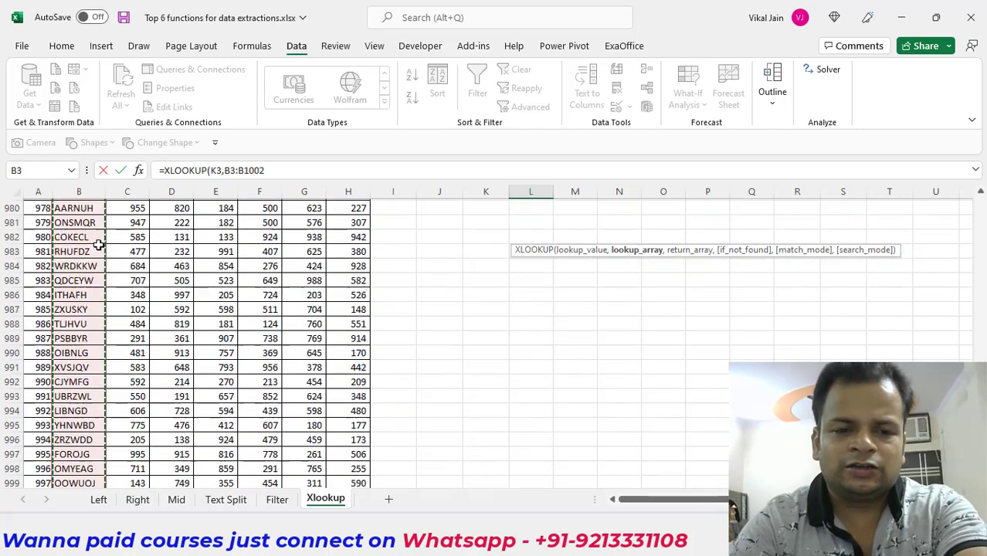
{"action": "key", "text": "F4"}
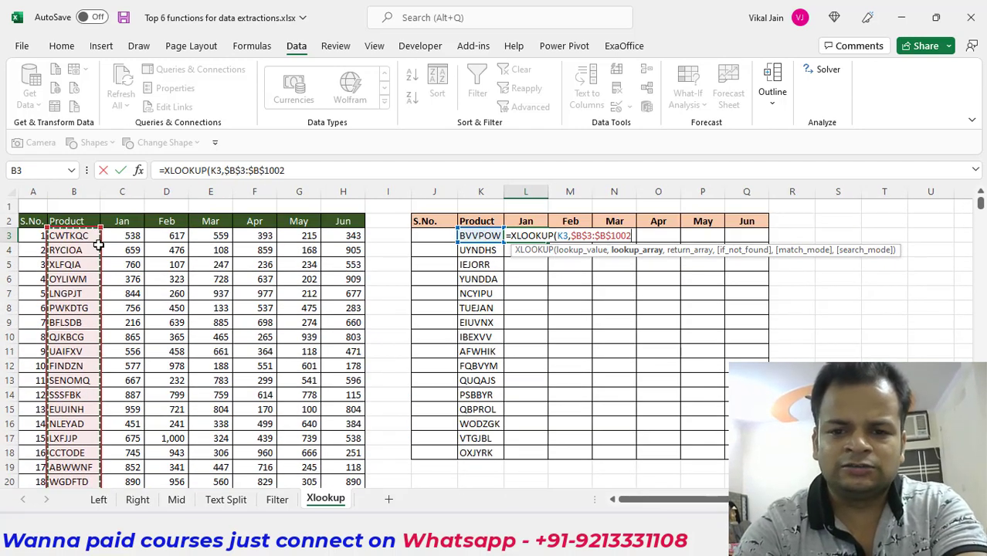
{"action": "type", "text": ","}
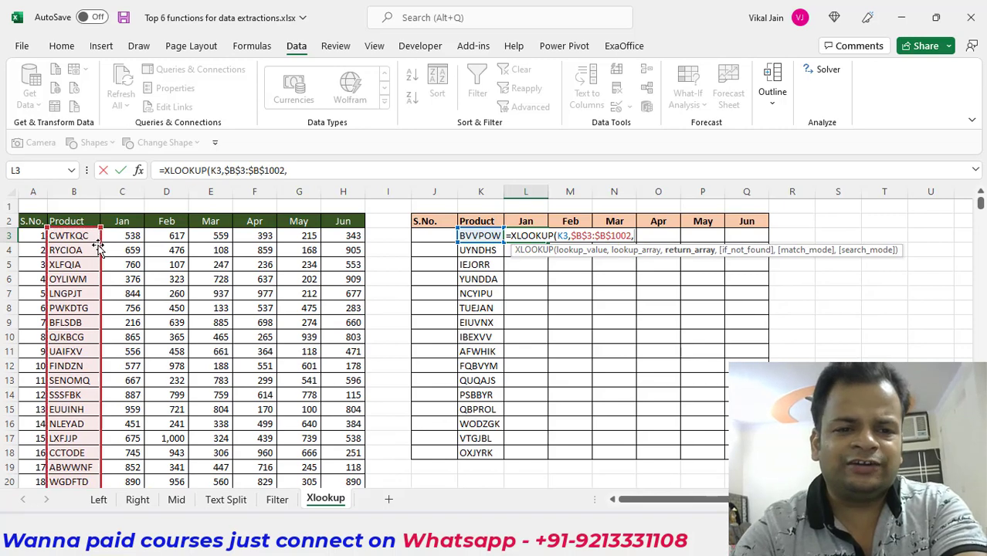
{"action": "left_click", "coordinate": [132, 236]}
{"action": "key", "text": "ctrl+shift+Down"}
{"action": "key", "text": "F4"}
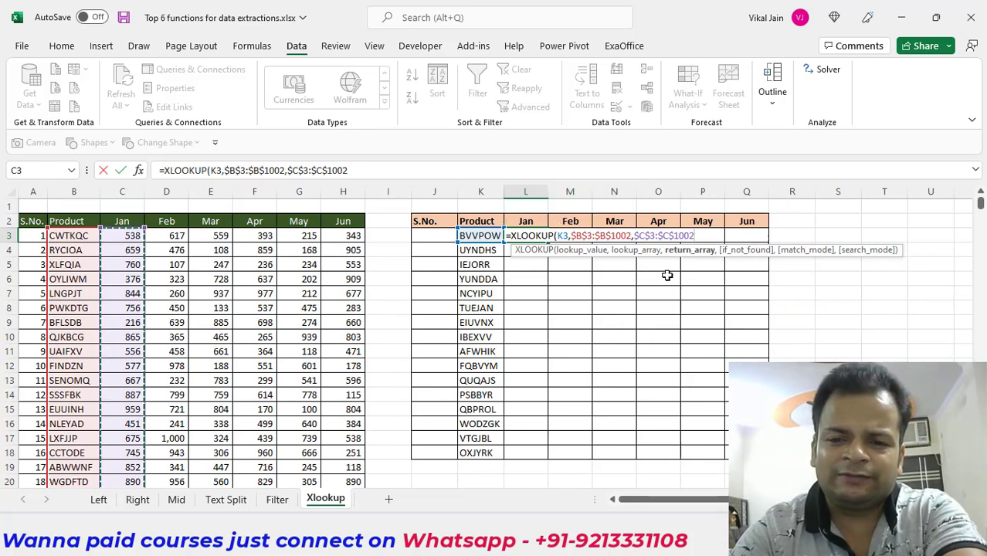
{"action": "key", "text": "F4"}
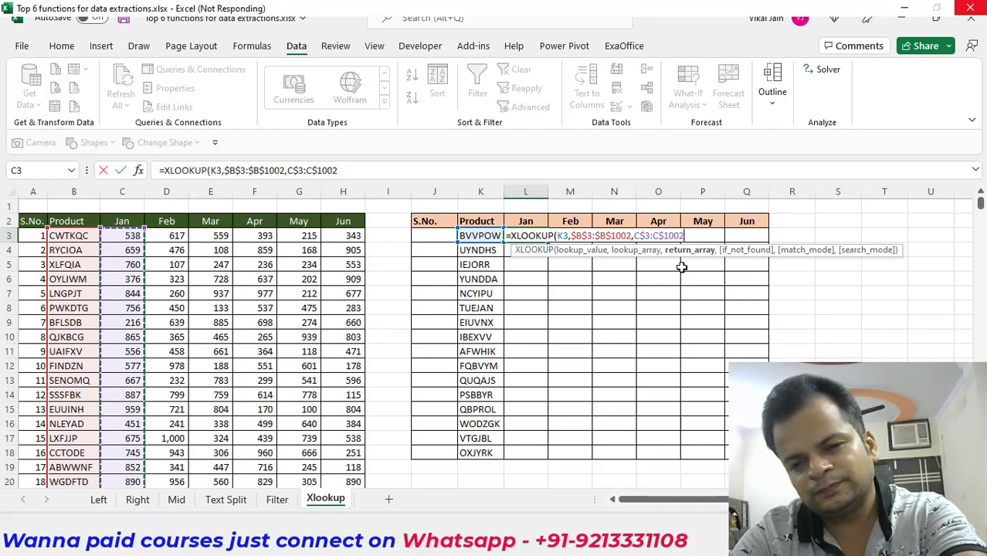
- Fix the return range to C3:C1002 and commit =XLOOKUP($K3,$B$3:$B$1002,C3:C1002)
{"action": "key", "text": "BackSpace"}
{"action": "key", "text": "BackSpace"}
{"action": "key", "text": "BackSpace"}
{"action": "key", "text": "BackSpace"}
{"action": "key", "text": "BackSpace"}
{"action": "key", "text": "BackSpace"}
{"action": "key", "text": "BackSpace"}
{"action": "key", "text": "BackSpace"}
{"action": "key", "text": "BackSpace"}
{"action": "key", "text": "BackSpace"}
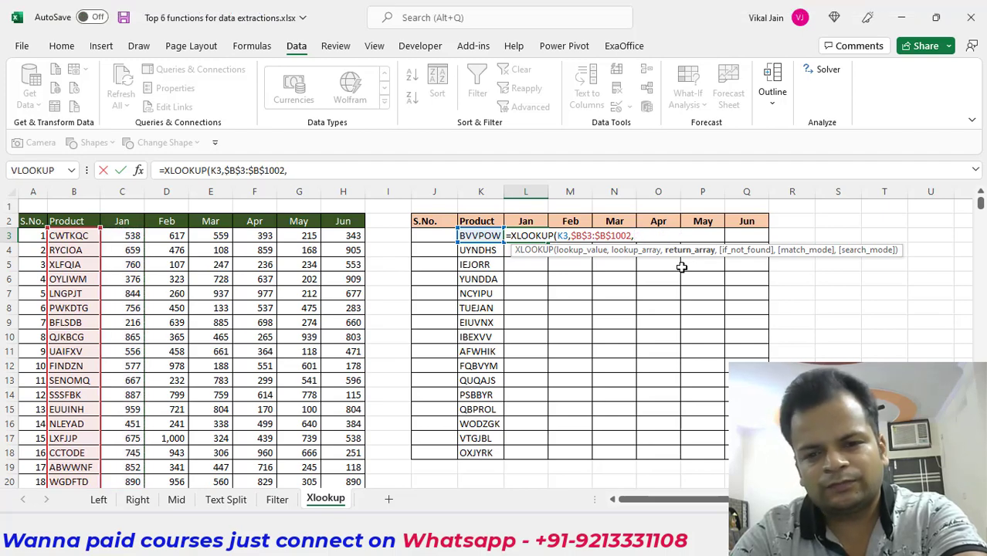
{"action": "left_click", "coordinate": [123, 236]}
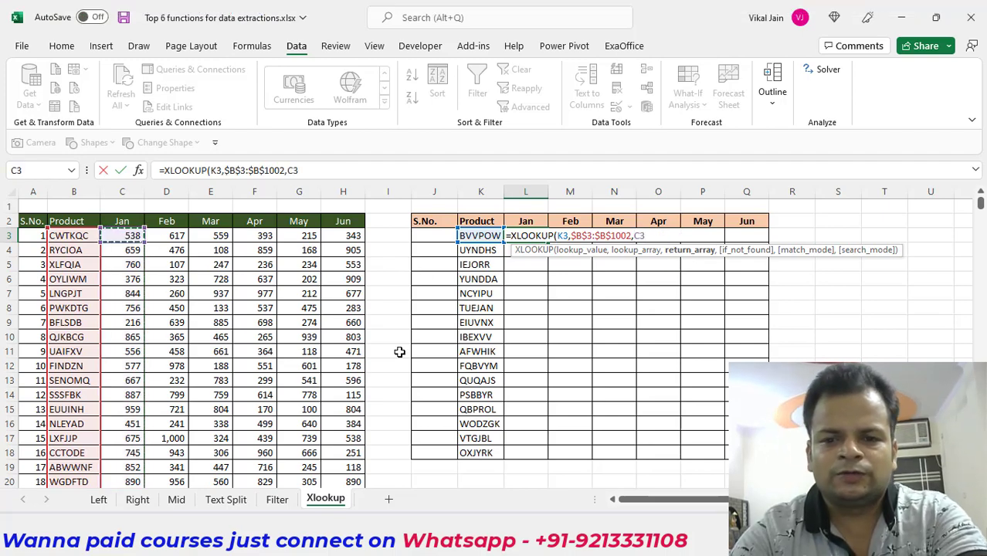
{"action": "key", "text": "ctrl+shift+Down"}
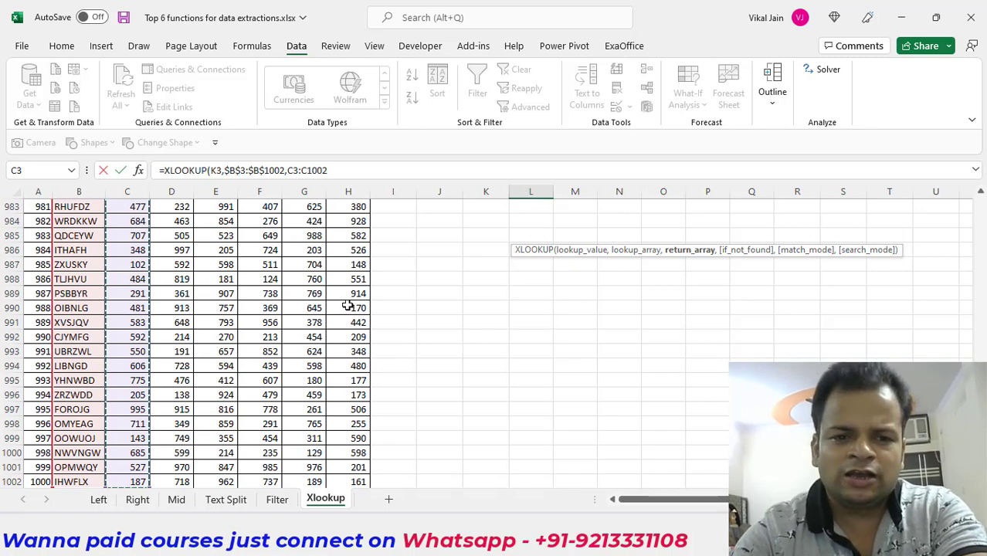
{"action": "left_click", "coordinate": [349, 172]}
{"action": "type", "text": ")"}
{"action": "left_click", "coordinate": [214, 171]}
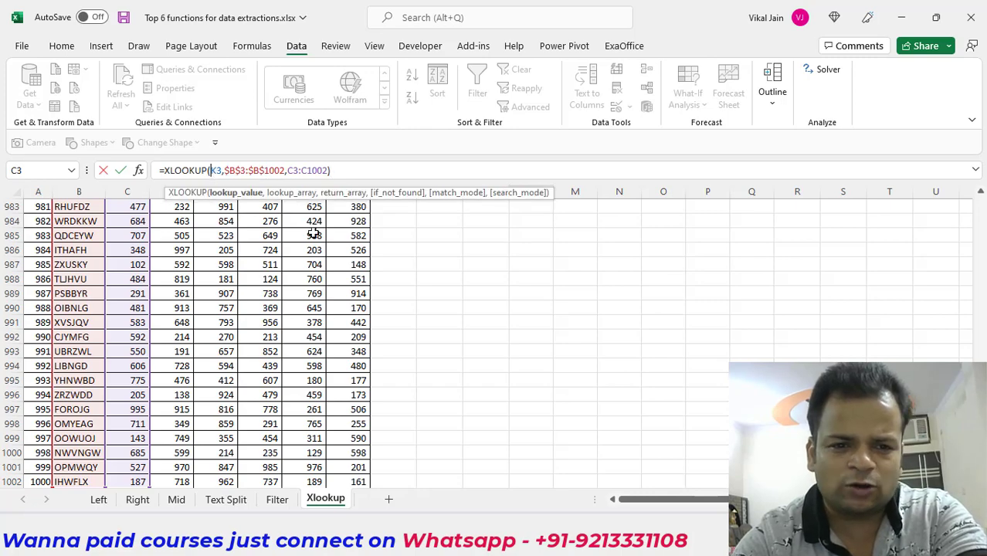
{"action": "type", "text": "$"}
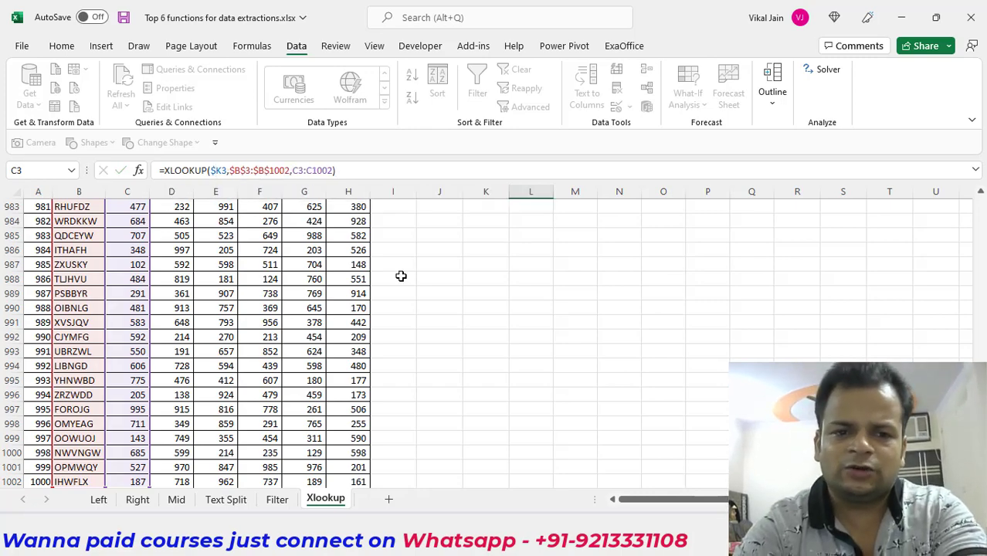
{"action": "key", "text": "Return"}
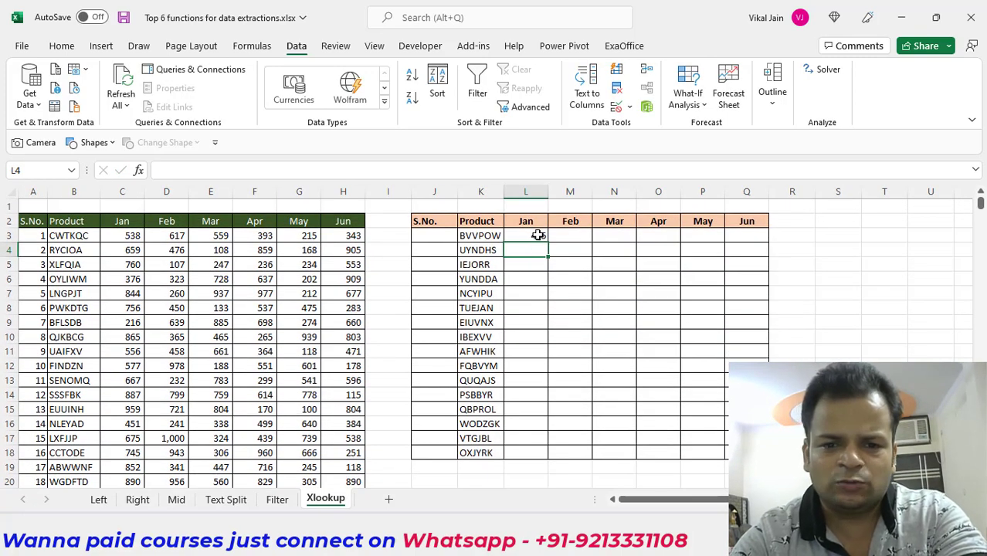
{"action": "left_click", "coordinate": [536, 236]}
- Copy the L3 formula across to Q3 (Jun) and down to row 18
{"action": "left_click_drag", "start_coordinate": [548, 243], "coordinate": [763, 245]}
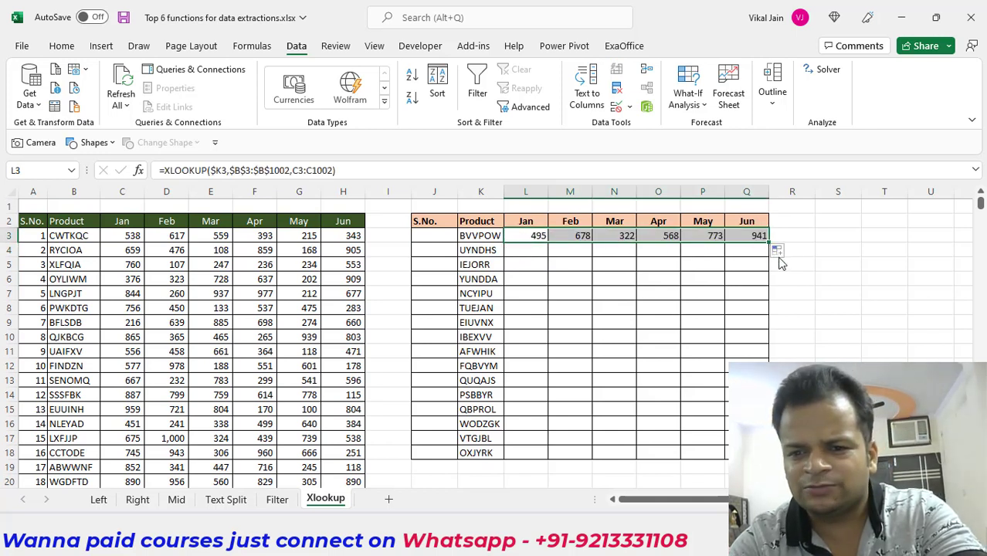
{"action": "left_click_drag", "start_coordinate": [769, 243], "coordinate": [761, 458]}
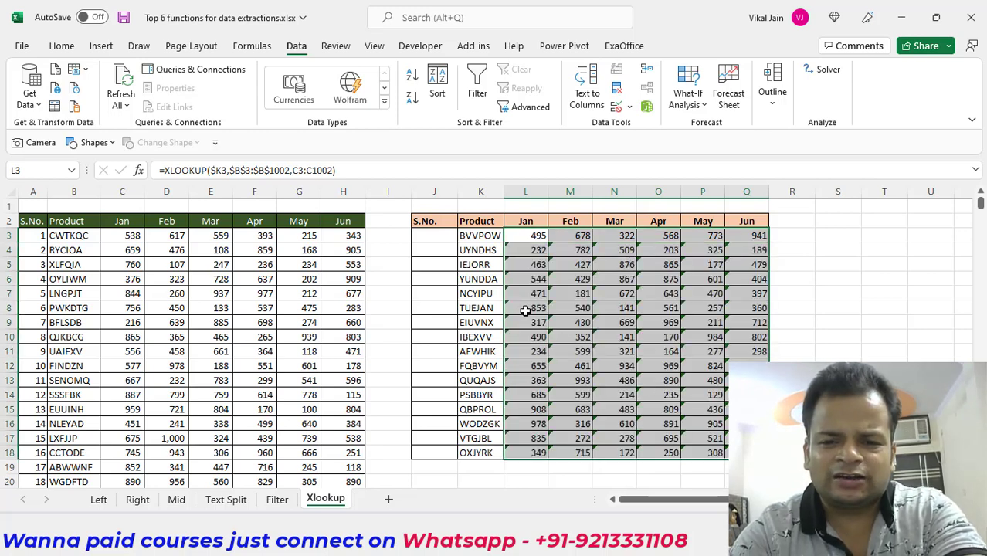
{"action": "left_click", "coordinate": [438, 235]}
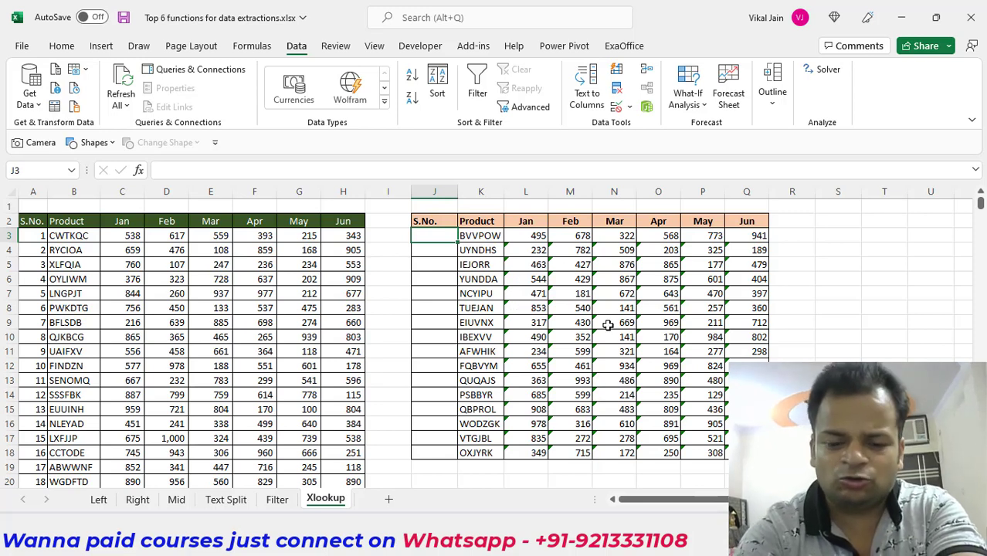
- Enter =XLOOKUP(K3,$B$3:$B$1002,A3:A1002) in J3 to return the serial number
{"action": "type", "text": "xl"}
{"action": "key", "text": "Tab"}
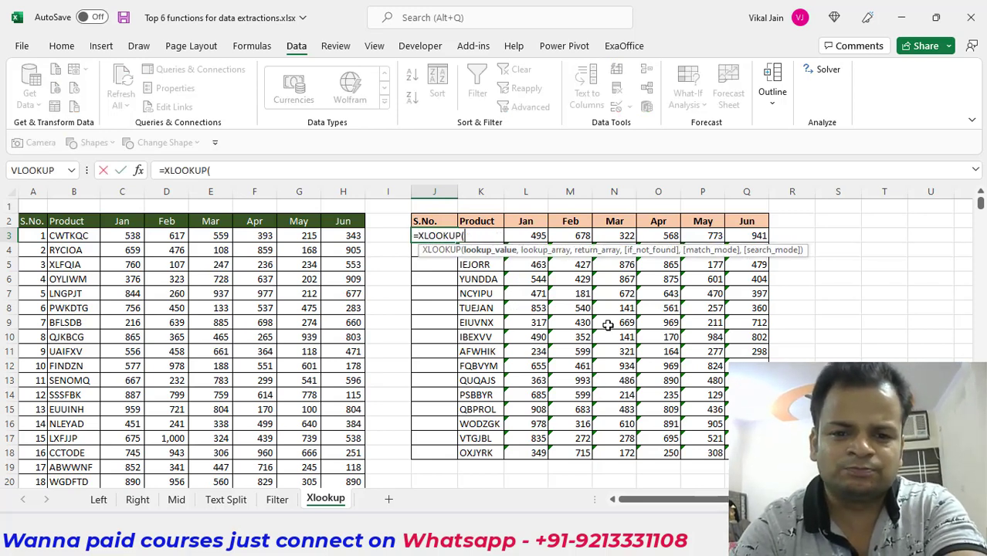
{"action": "key", "text": "Return"}
{"action": "key", "text": "Return"}
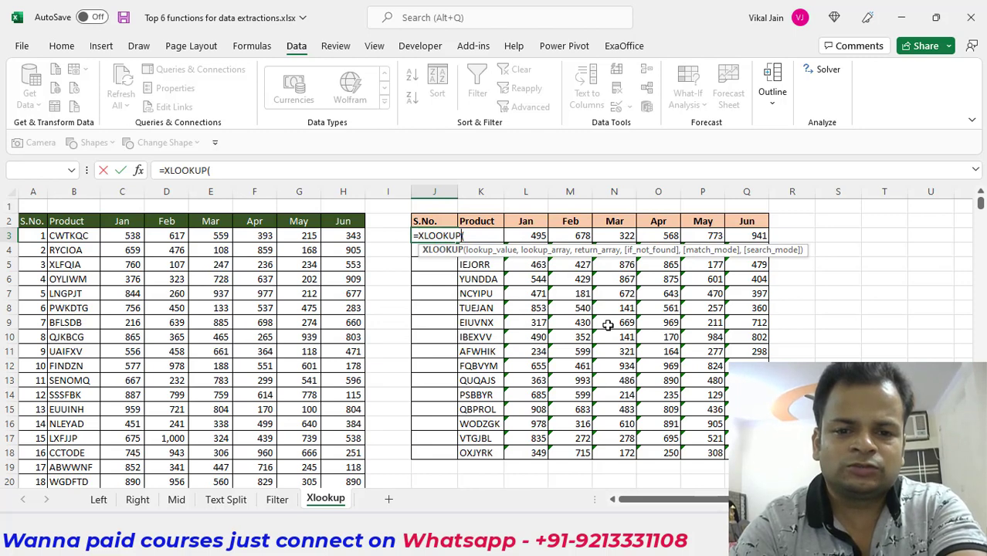
{"action": "left_click", "coordinate": [475, 281]}
{"action": "key", "text": "Up"}
{"action": "key", "text": "Up"}
{"action": "key", "text": "Up"}
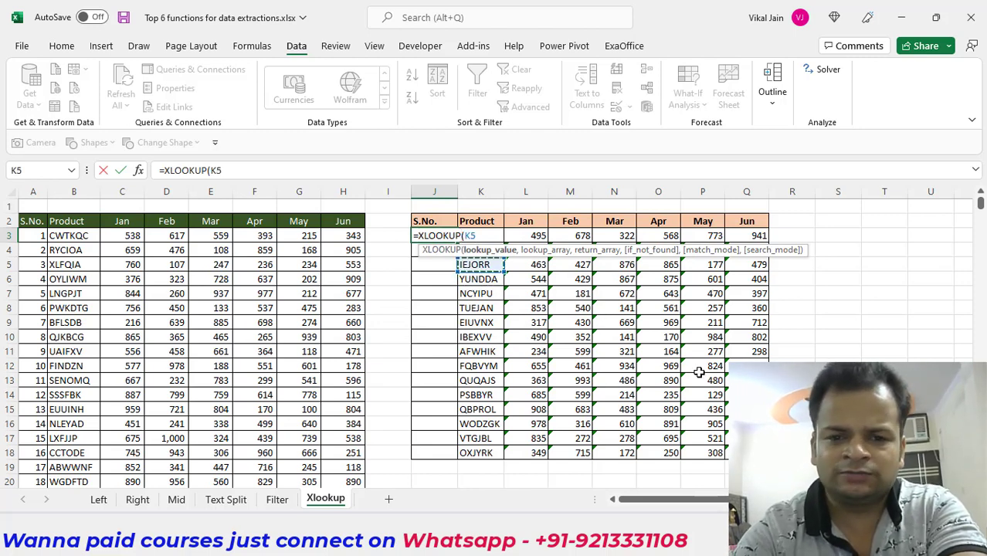
{"action": "type", "text": ","}
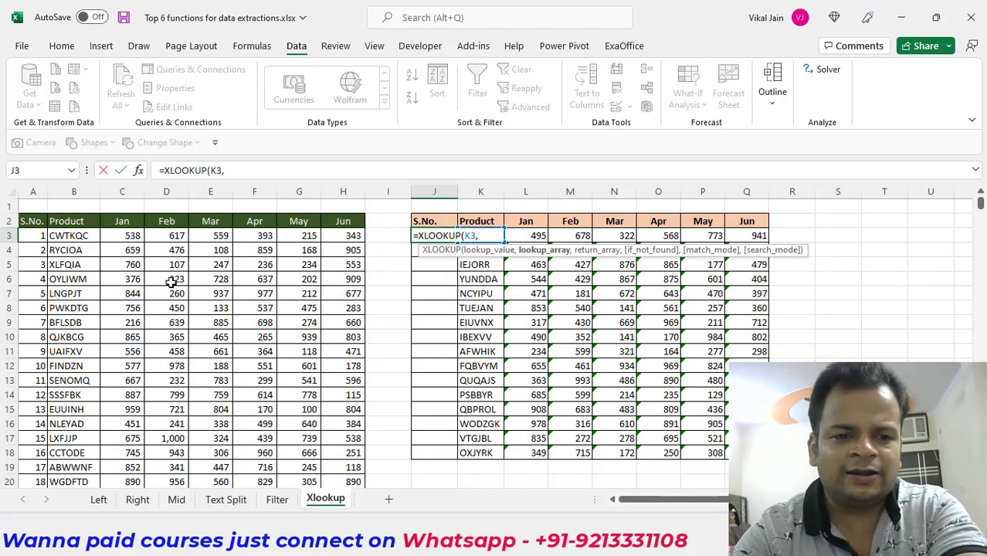
{"action": "left_click", "coordinate": [85, 236]}
{"action": "key", "text": "ctrl+shift+Down"}
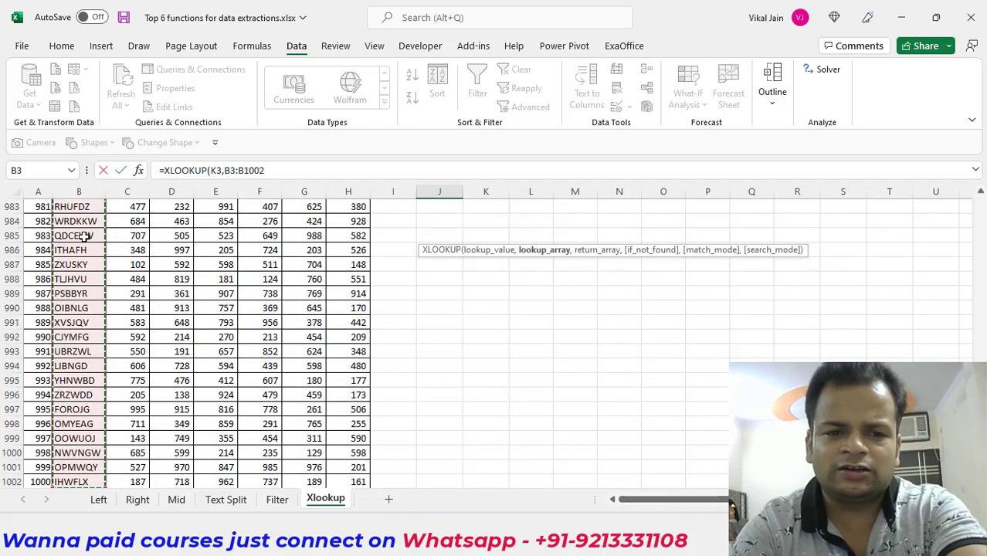
{"action": "key", "text": "F4"}
{"action": "type", "text": ","}
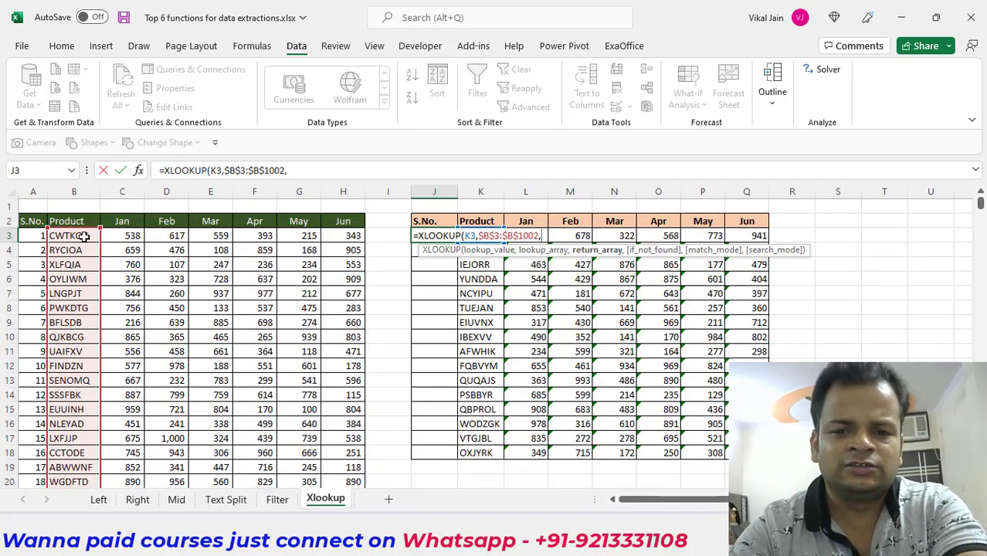
{"action": "left_click", "coordinate": [37, 236]}
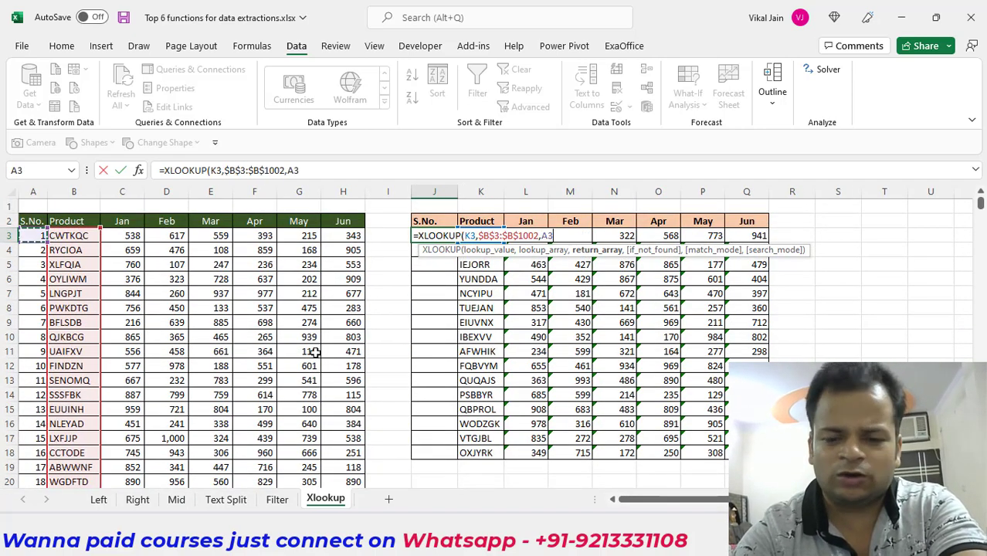
{"action": "key", "text": "ctrl+shift+Down"}
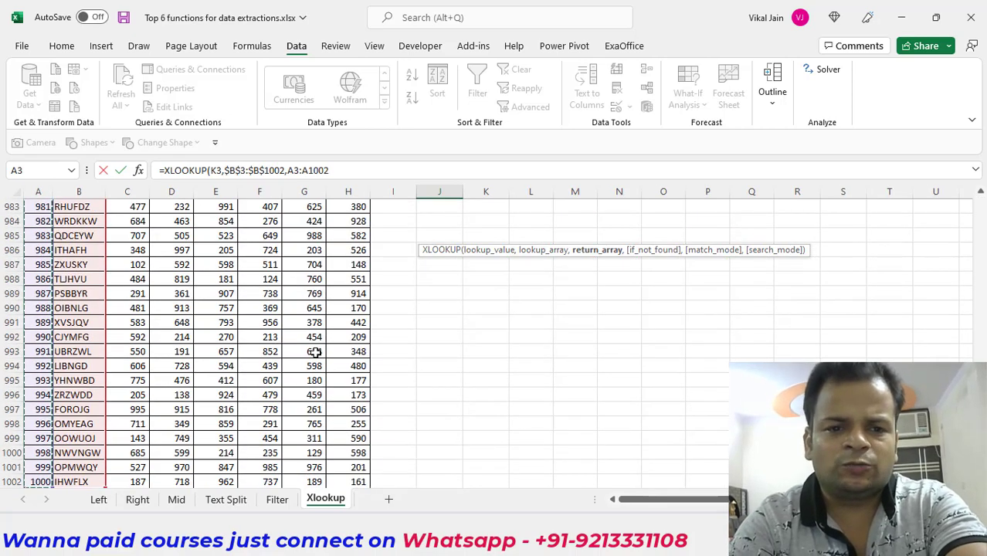
{"action": "key", "text": "Return"}
- Copy the J3 formula down to row 18 and review the Jan formula in L3
{"action": "key", "text": "Up"}
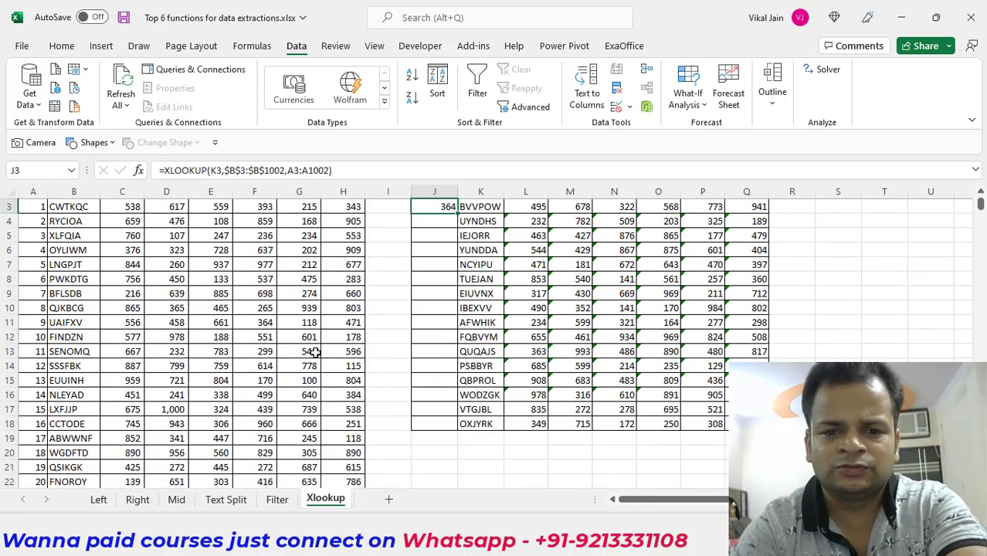
{"action": "left_click_drag", "start_coordinate": [458, 213], "coordinate": [462, 431]}
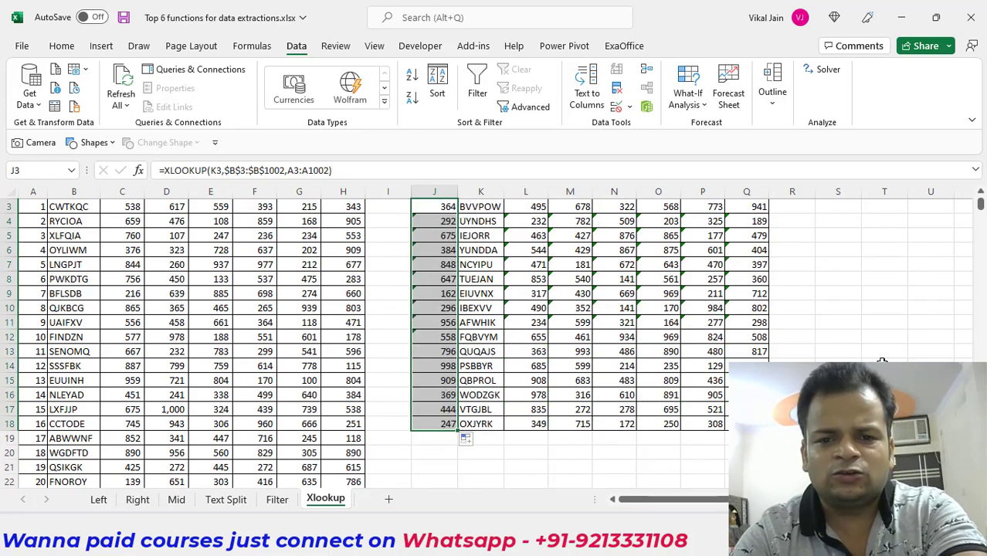
{"action": "scroll", "coordinate": [384, 348], "scroll_direction": "up", "scroll_amount": 1}
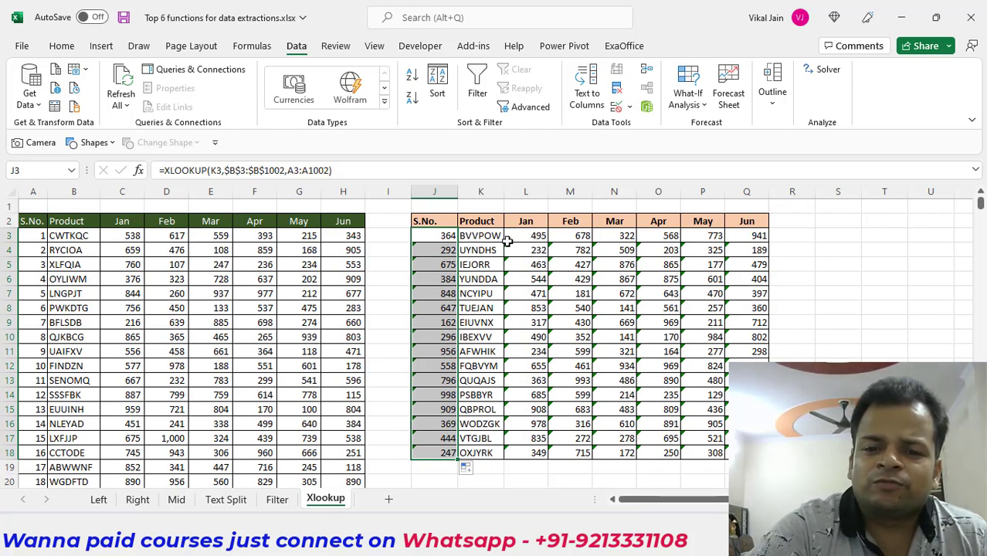
{"action": "left_click", "coordinate": [535, 234]}
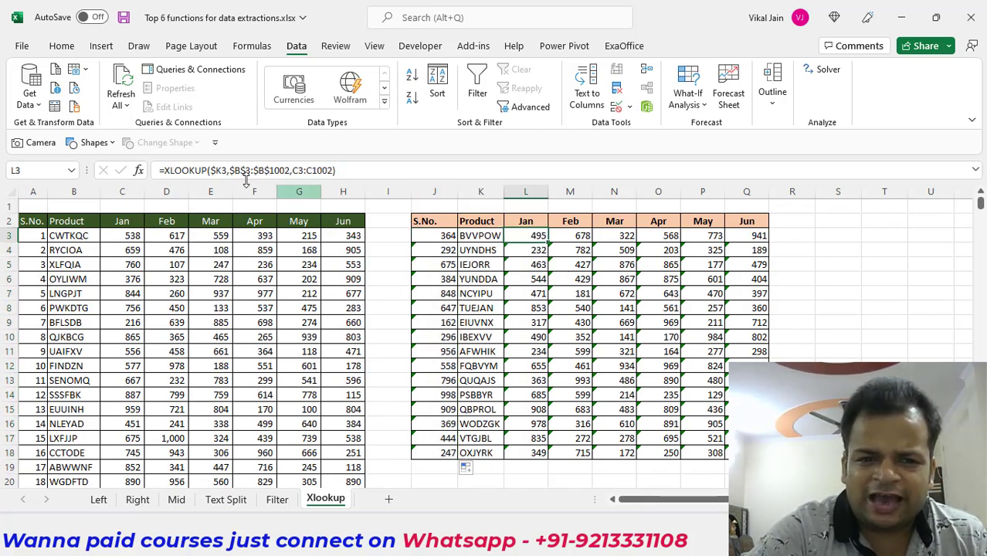